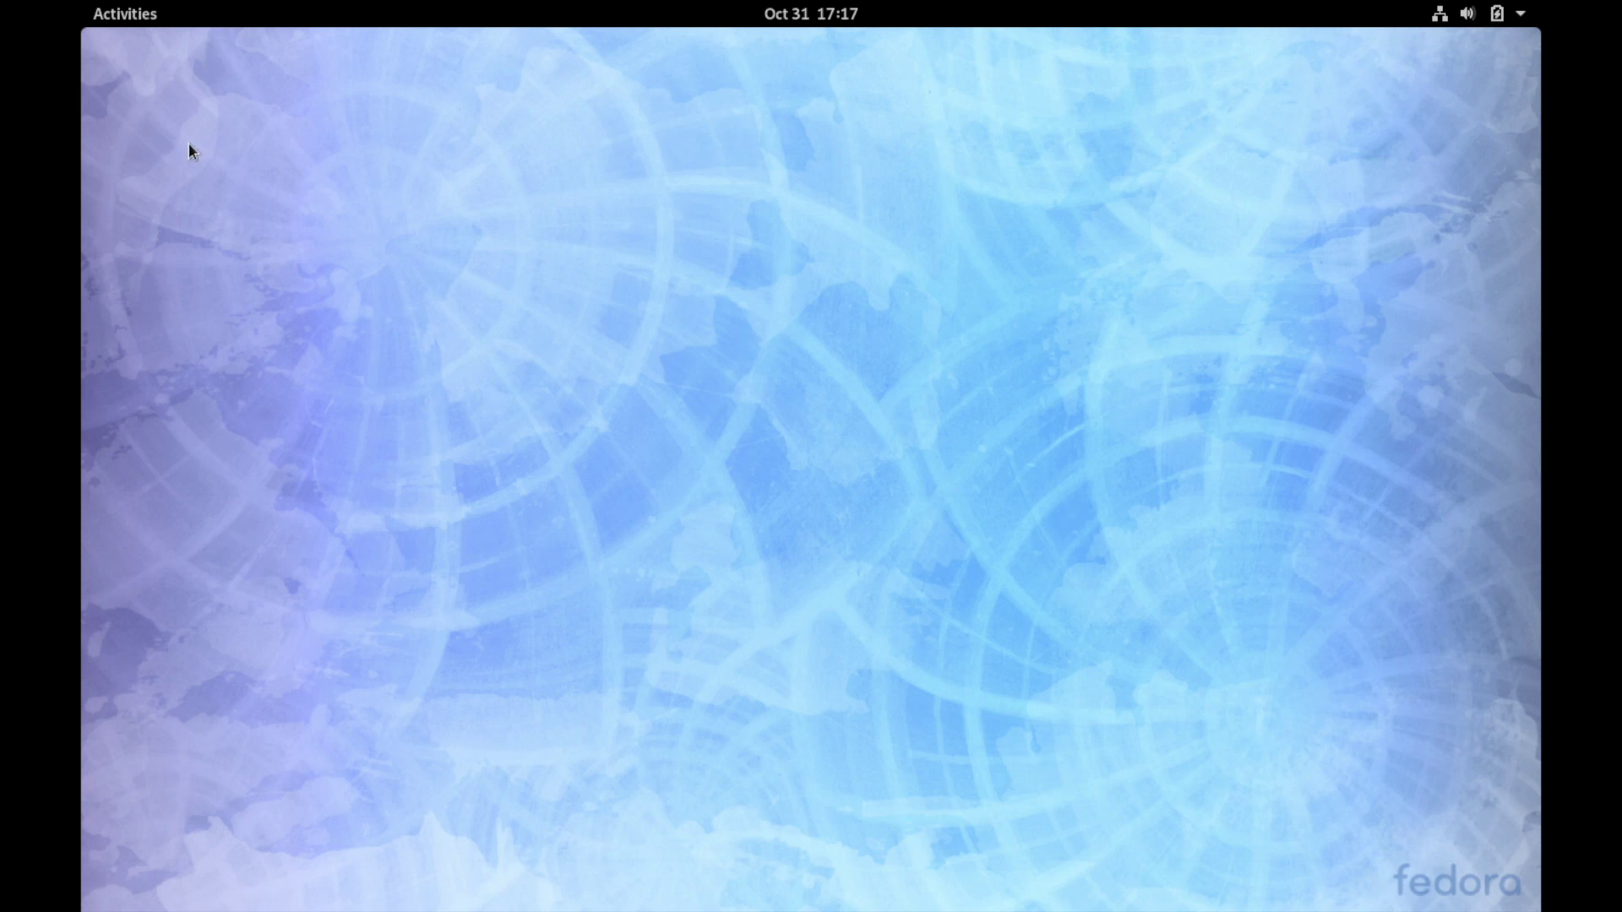
# - Open the Activities overview showing Firefox, Rhythmbox, Files and Software in the dash
pyautogui.moveTo(2, 2)
pyautogui.click(524, 258)
pyautogui.click(130, 26)
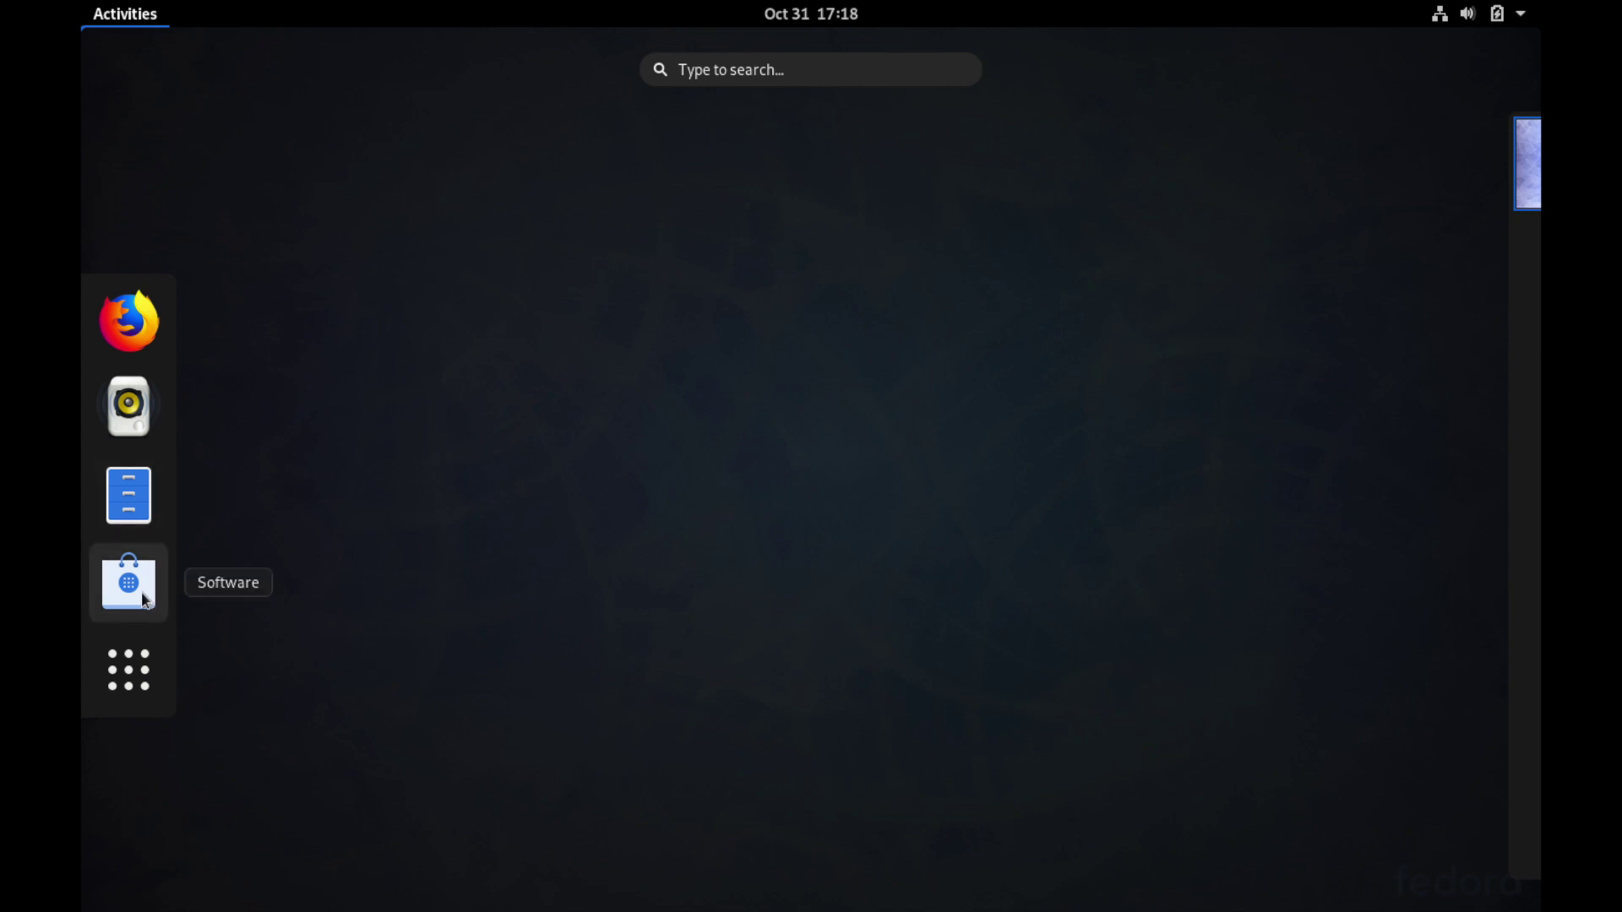
# - Show all installed applications, open the Utilities folder and launch Terminal
pyautogui.click(135, 668)
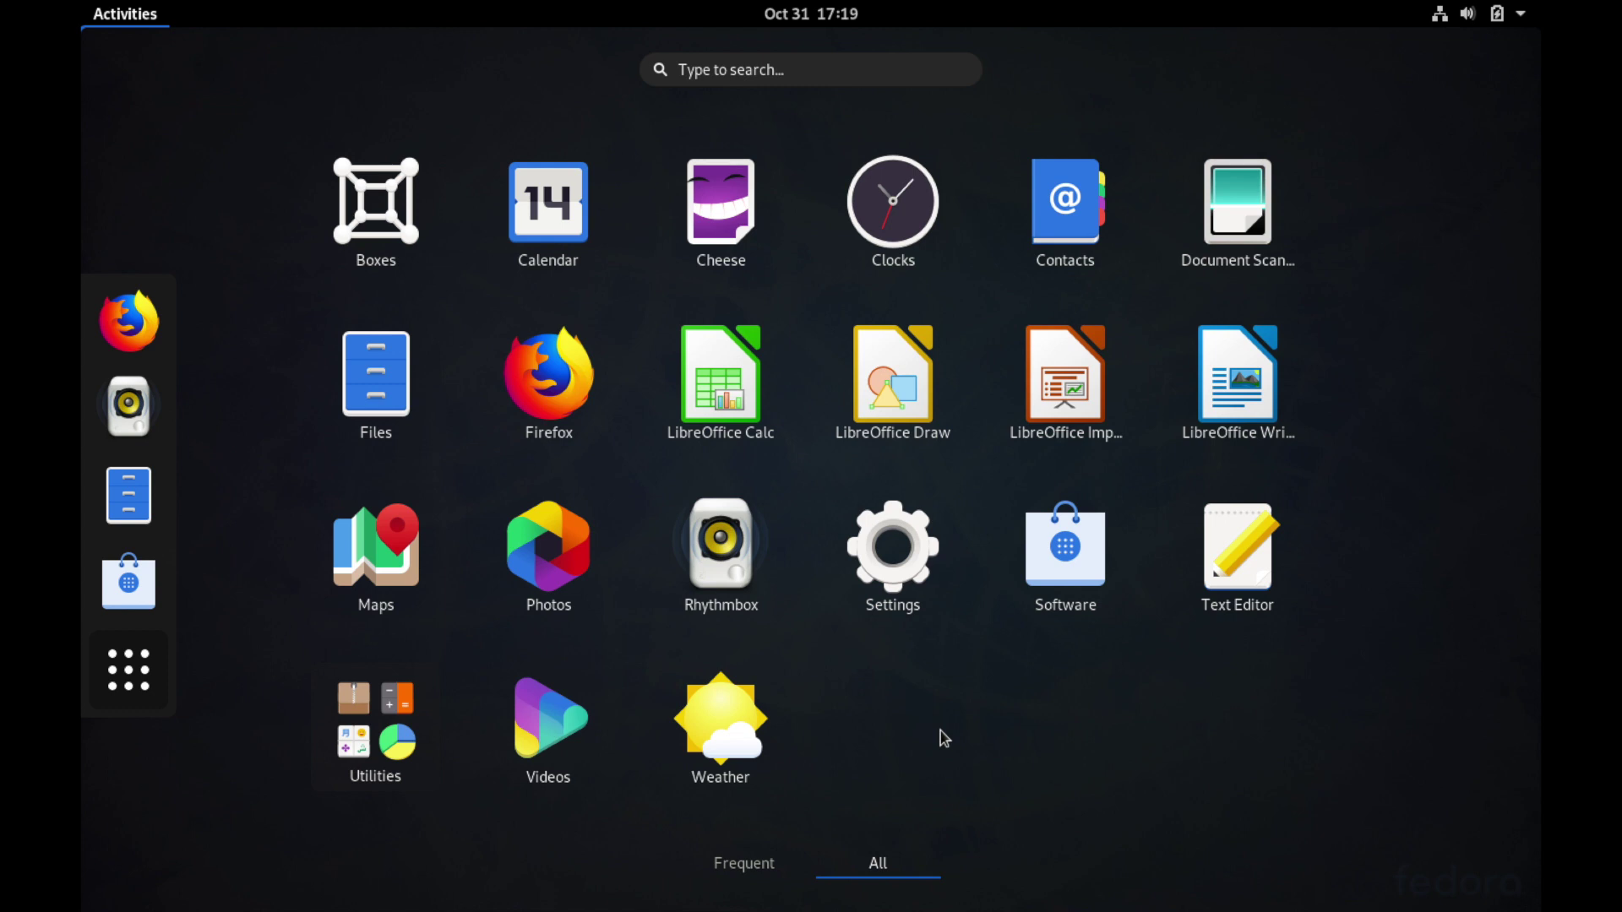
pyautogui.click(388, 718)
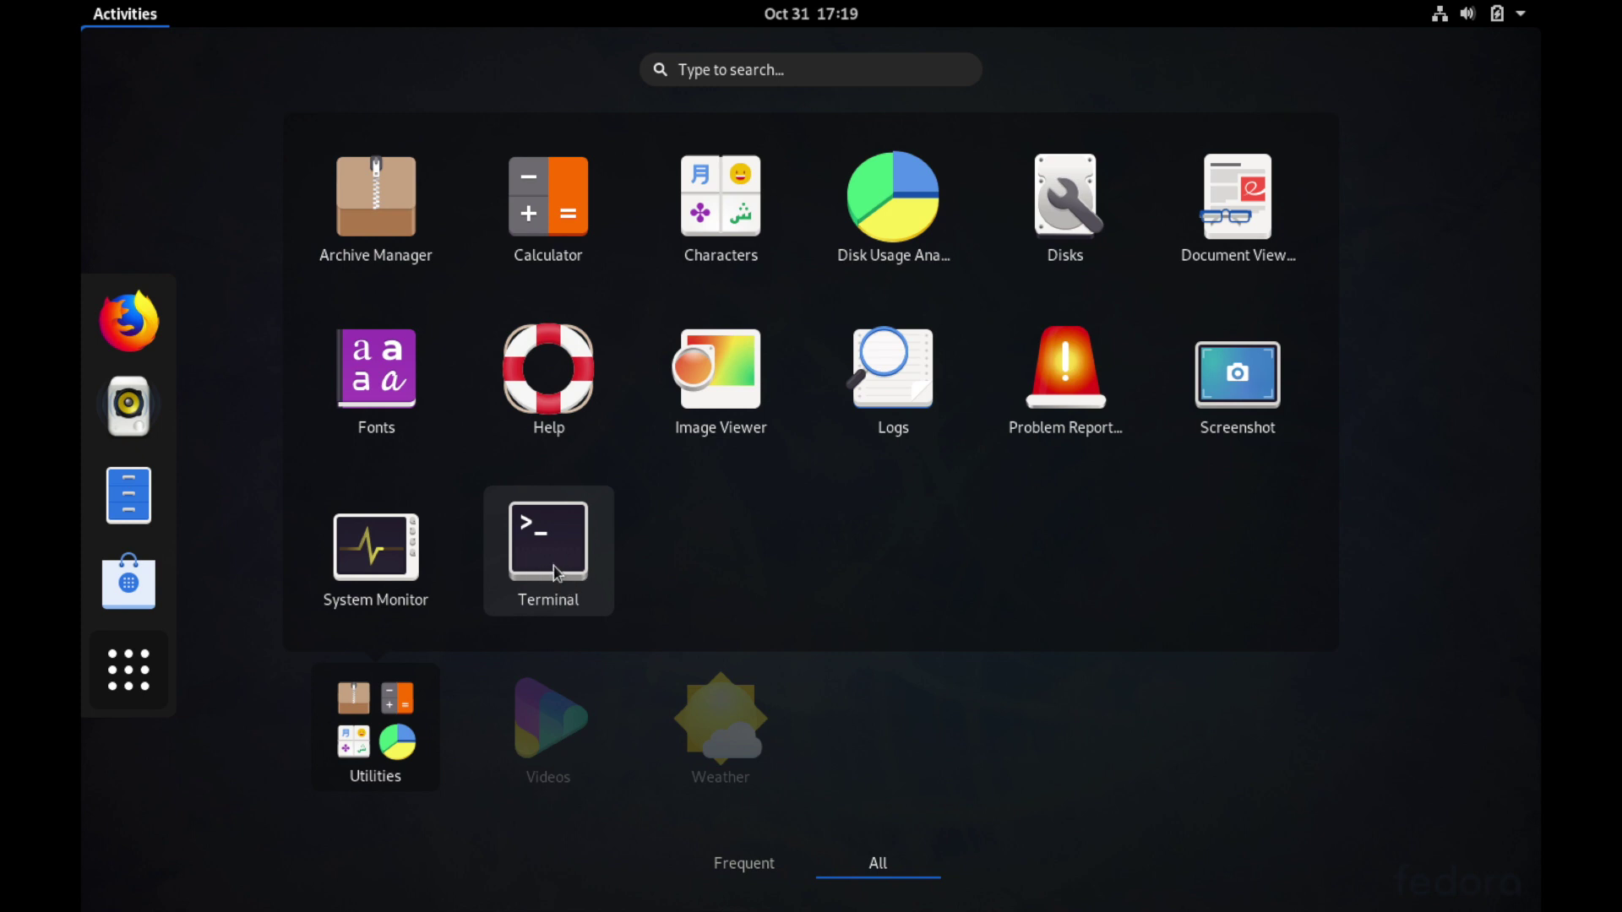
pyautogui.click(554, 566)
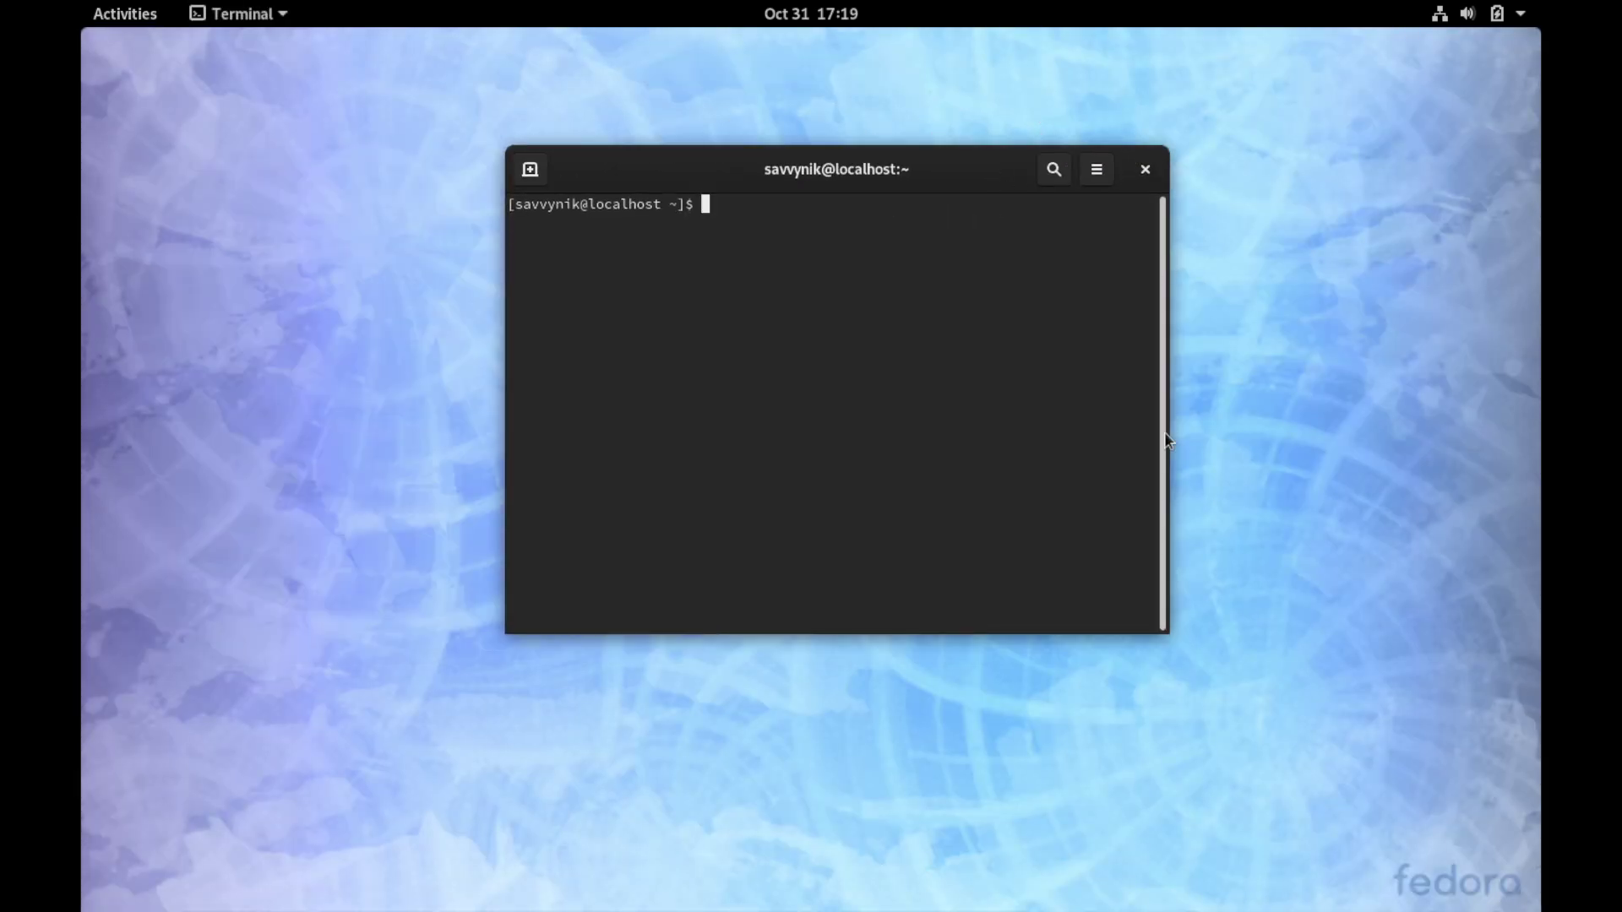
# - Enlarge the Terminal window, move it up-left, and add three tabs for four in total
pyautogui.moveTo(1168, 632); pyautogui.dragTo(1199, 678)
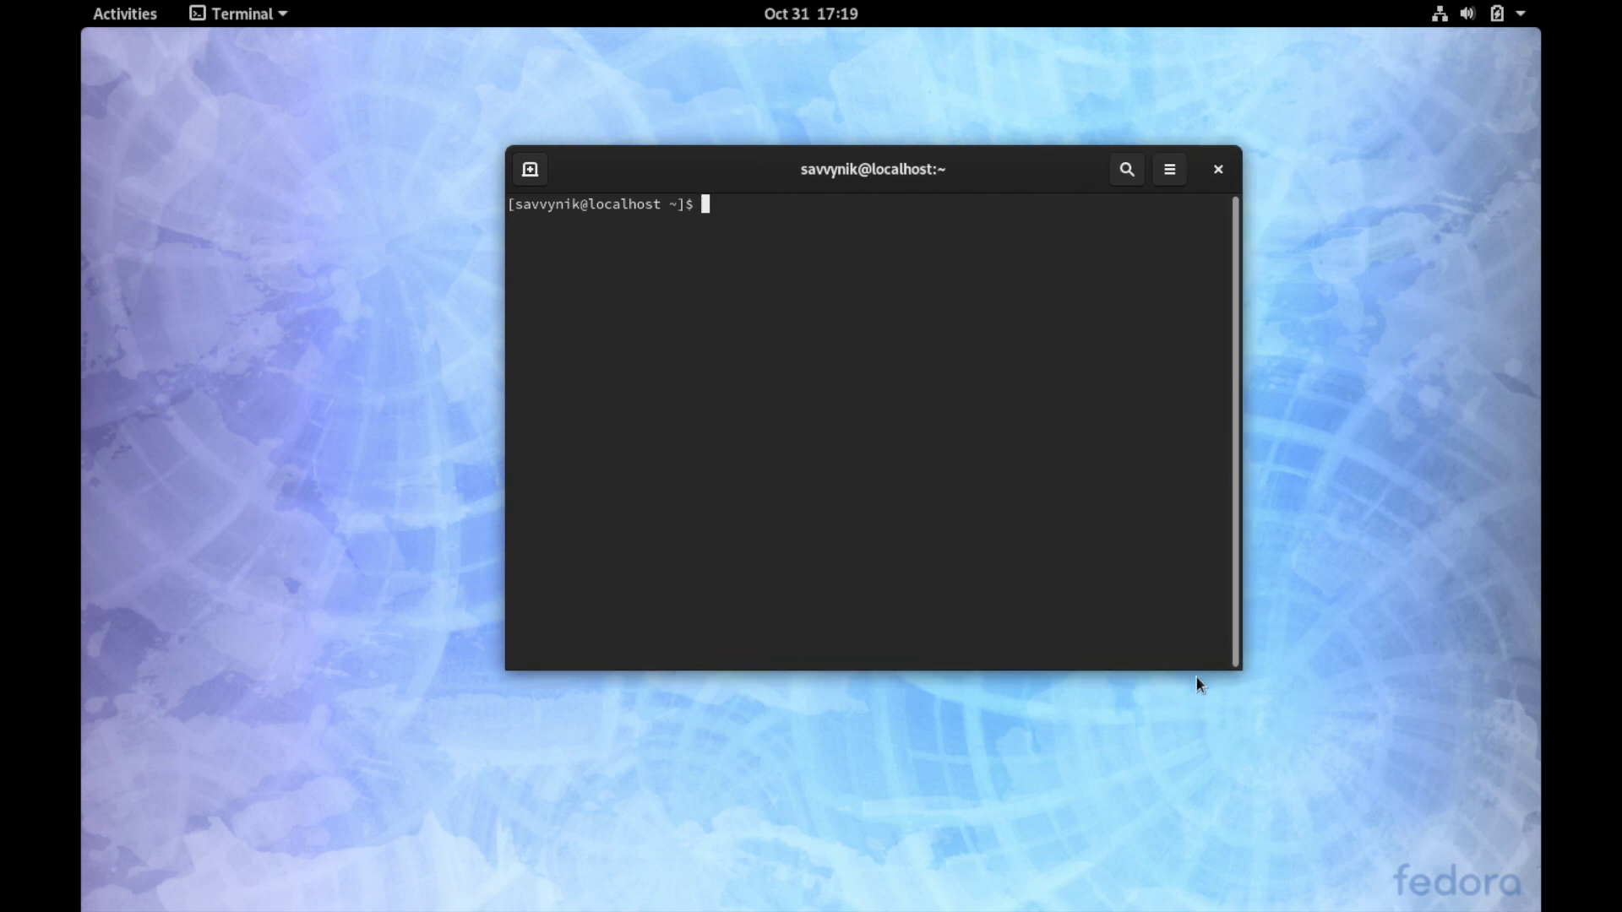
pyautogui.moveTo(634, 169); pyautogui.dragTo(591, 146)
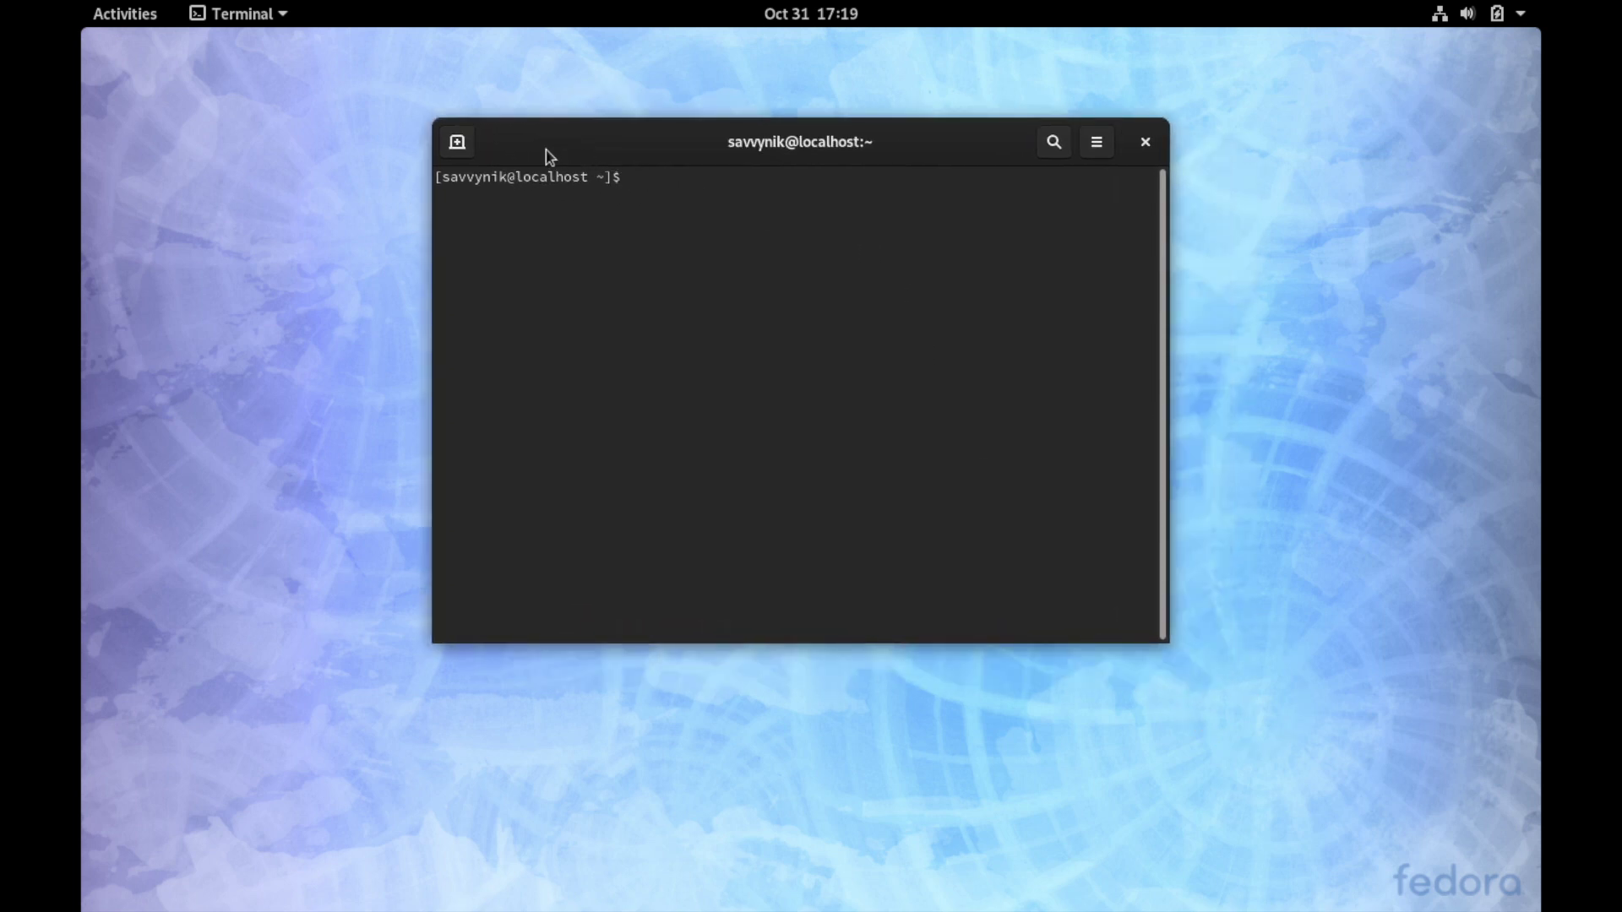
pyautogui.click(457, 143)
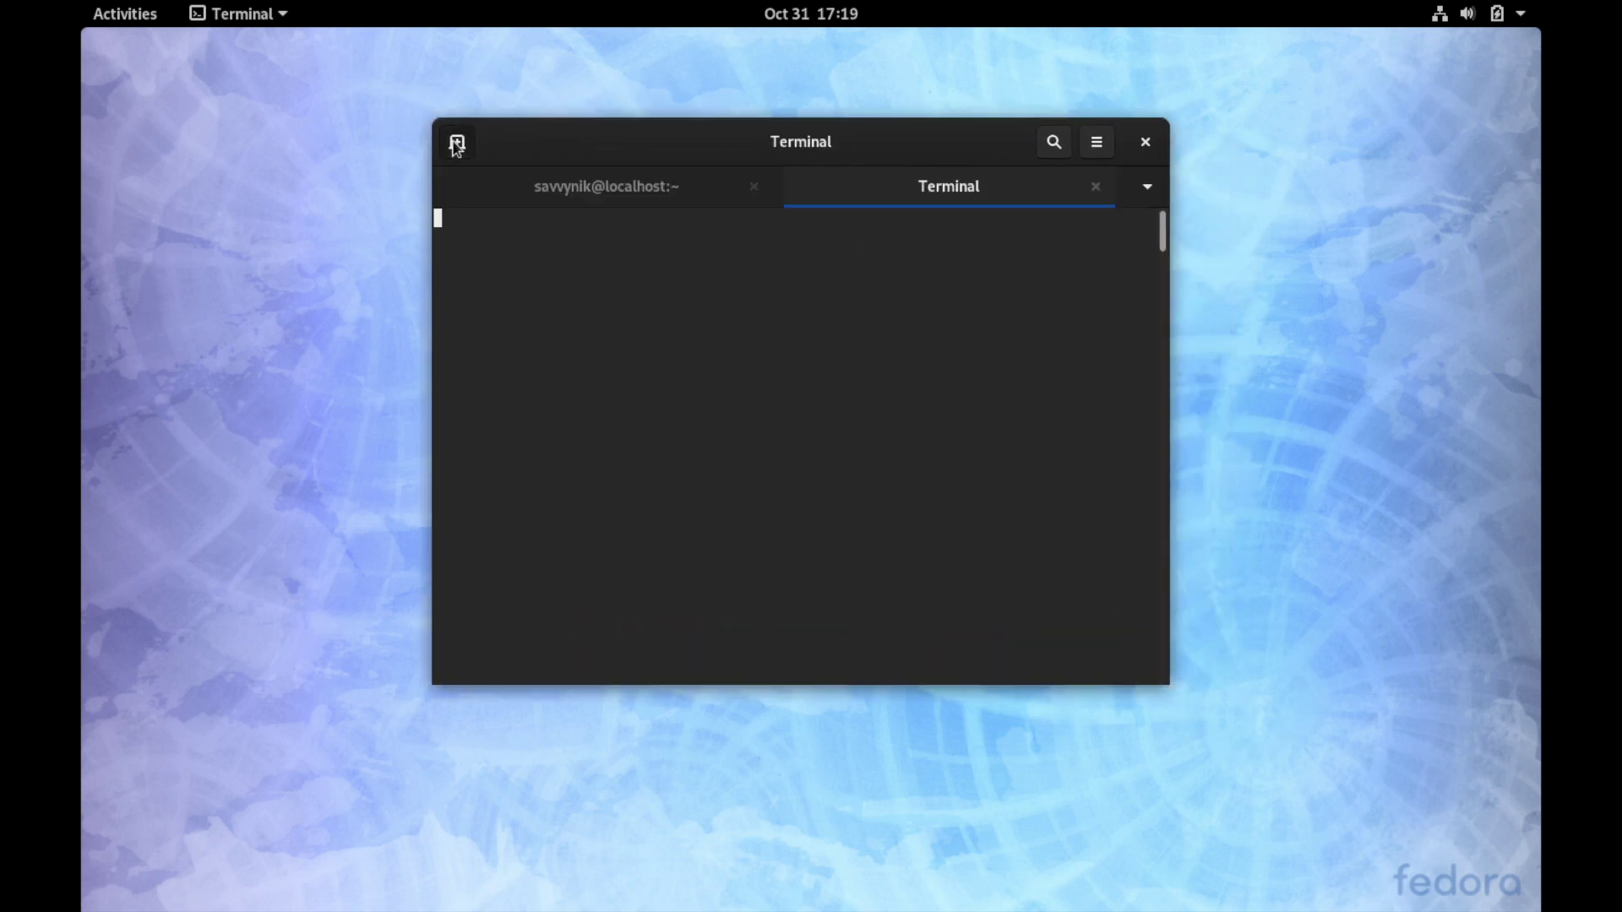
pyautogui.click(459, 144)
pyautogui.click(461, 145)
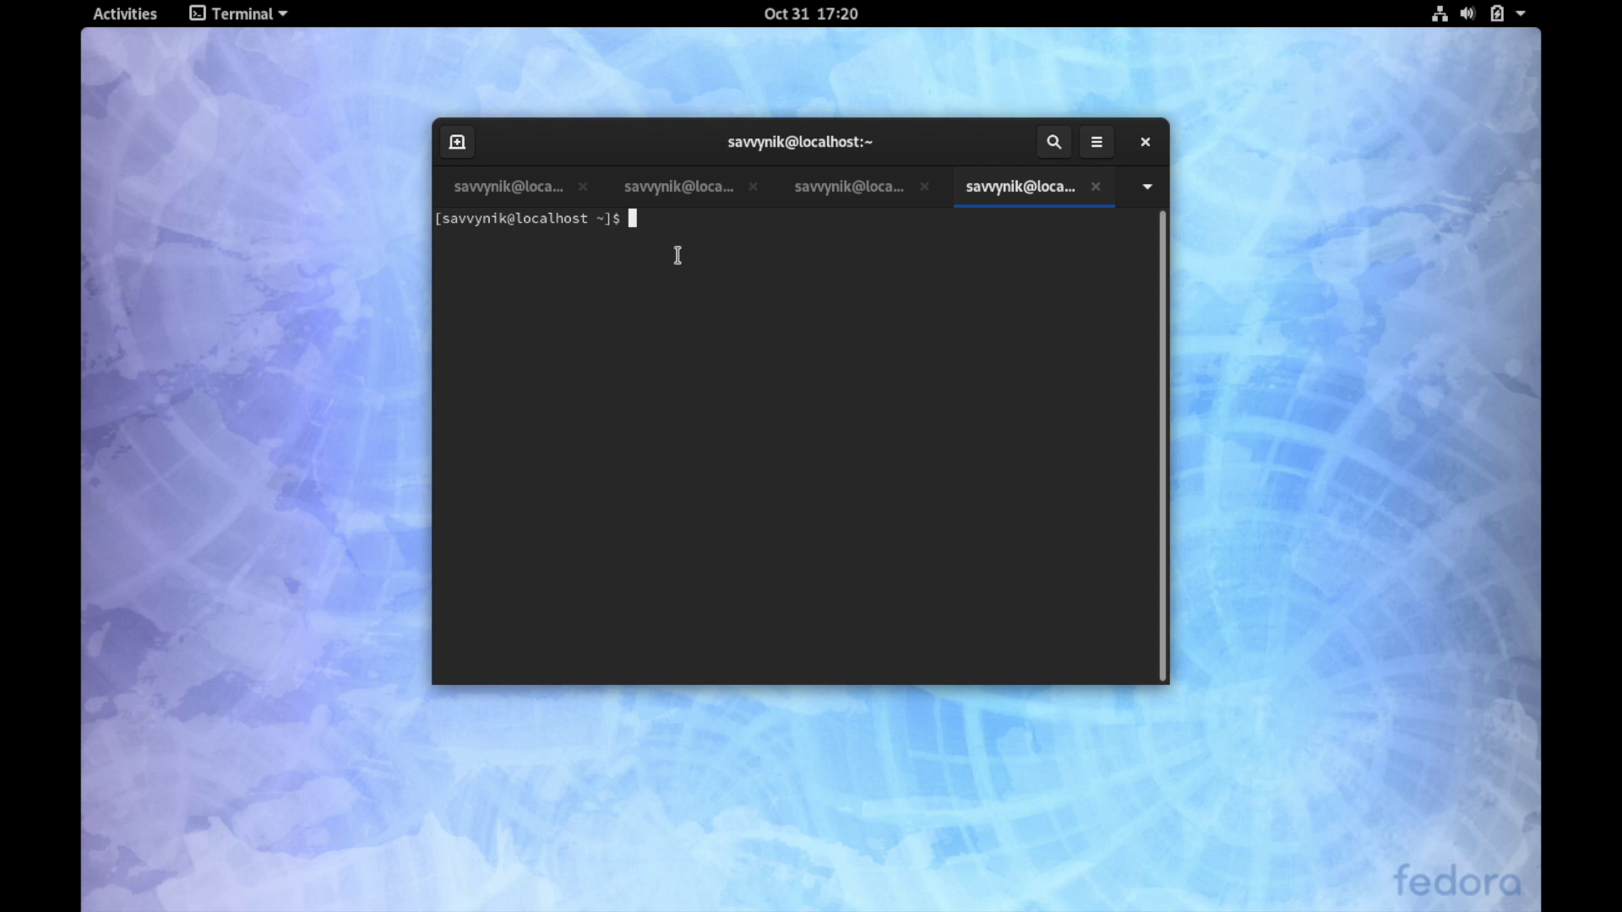
# - Run ls -al on the home folder, then sudo su with the password for a root shell
pyautogui.write('ls -al')
pyautogui.press('Return')
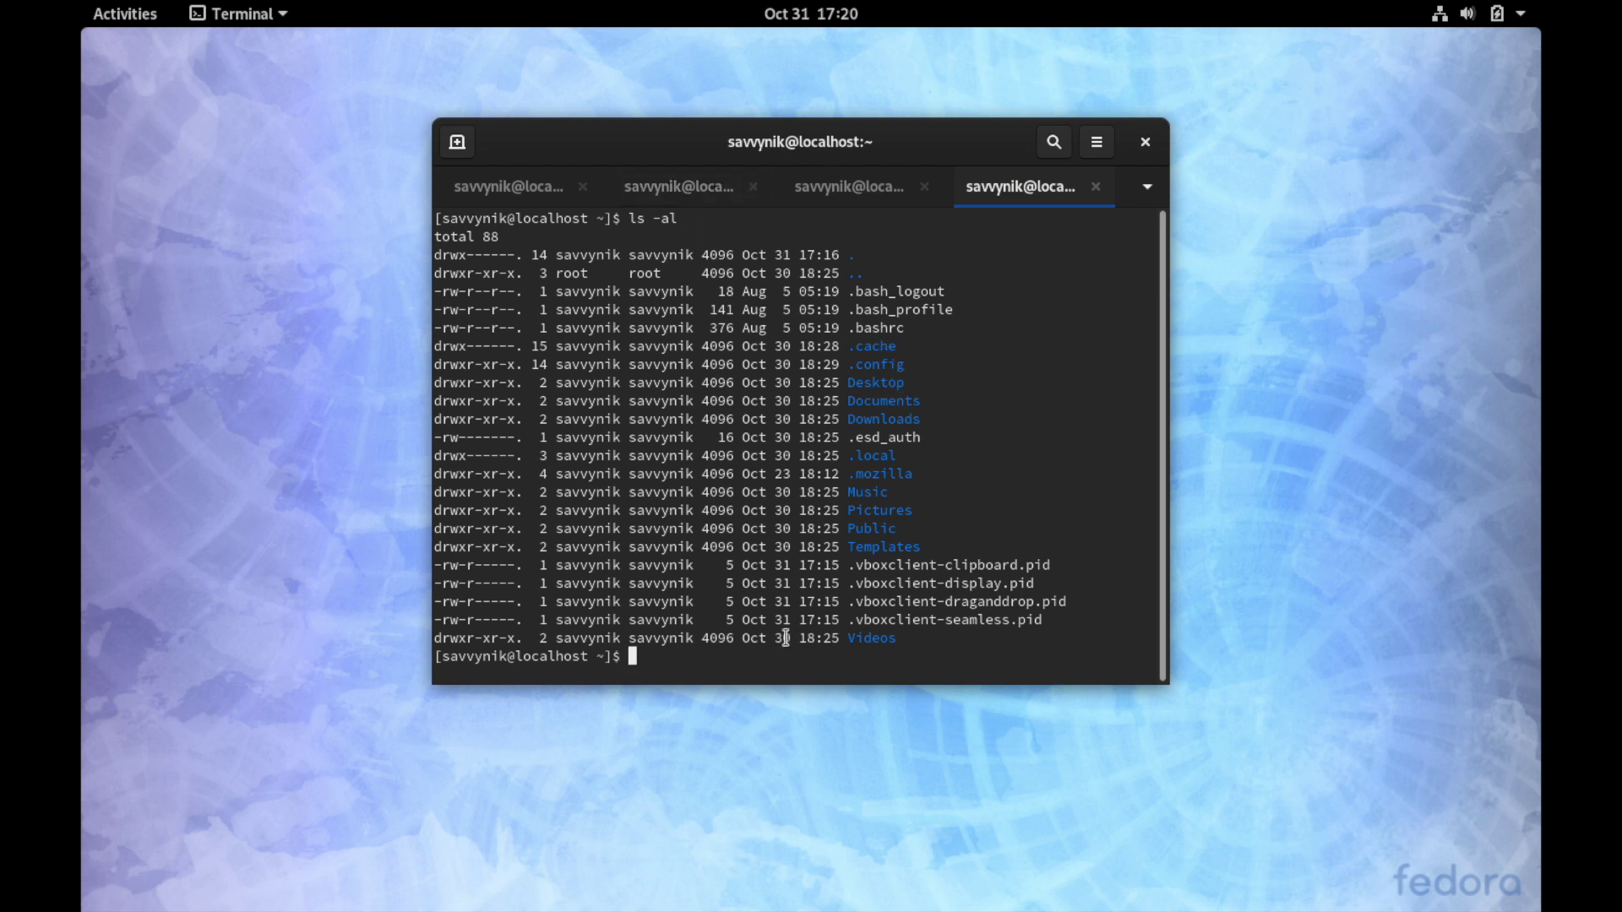
pyautogui.write('sudo su')
pyautogui.press('Return')
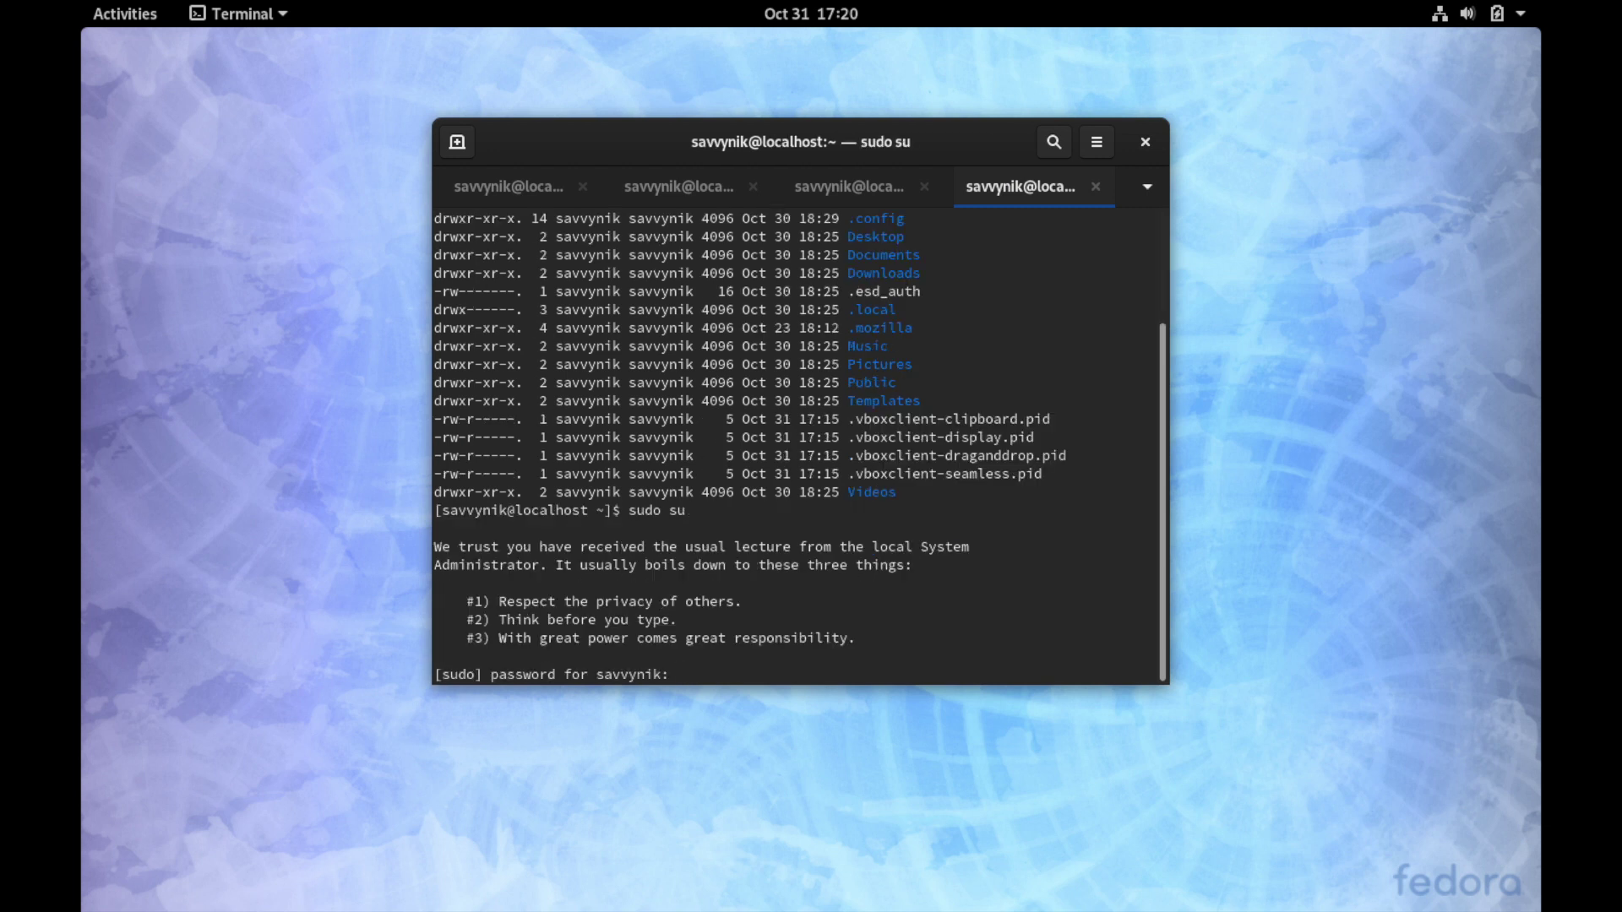
pyautogui.press('Return')
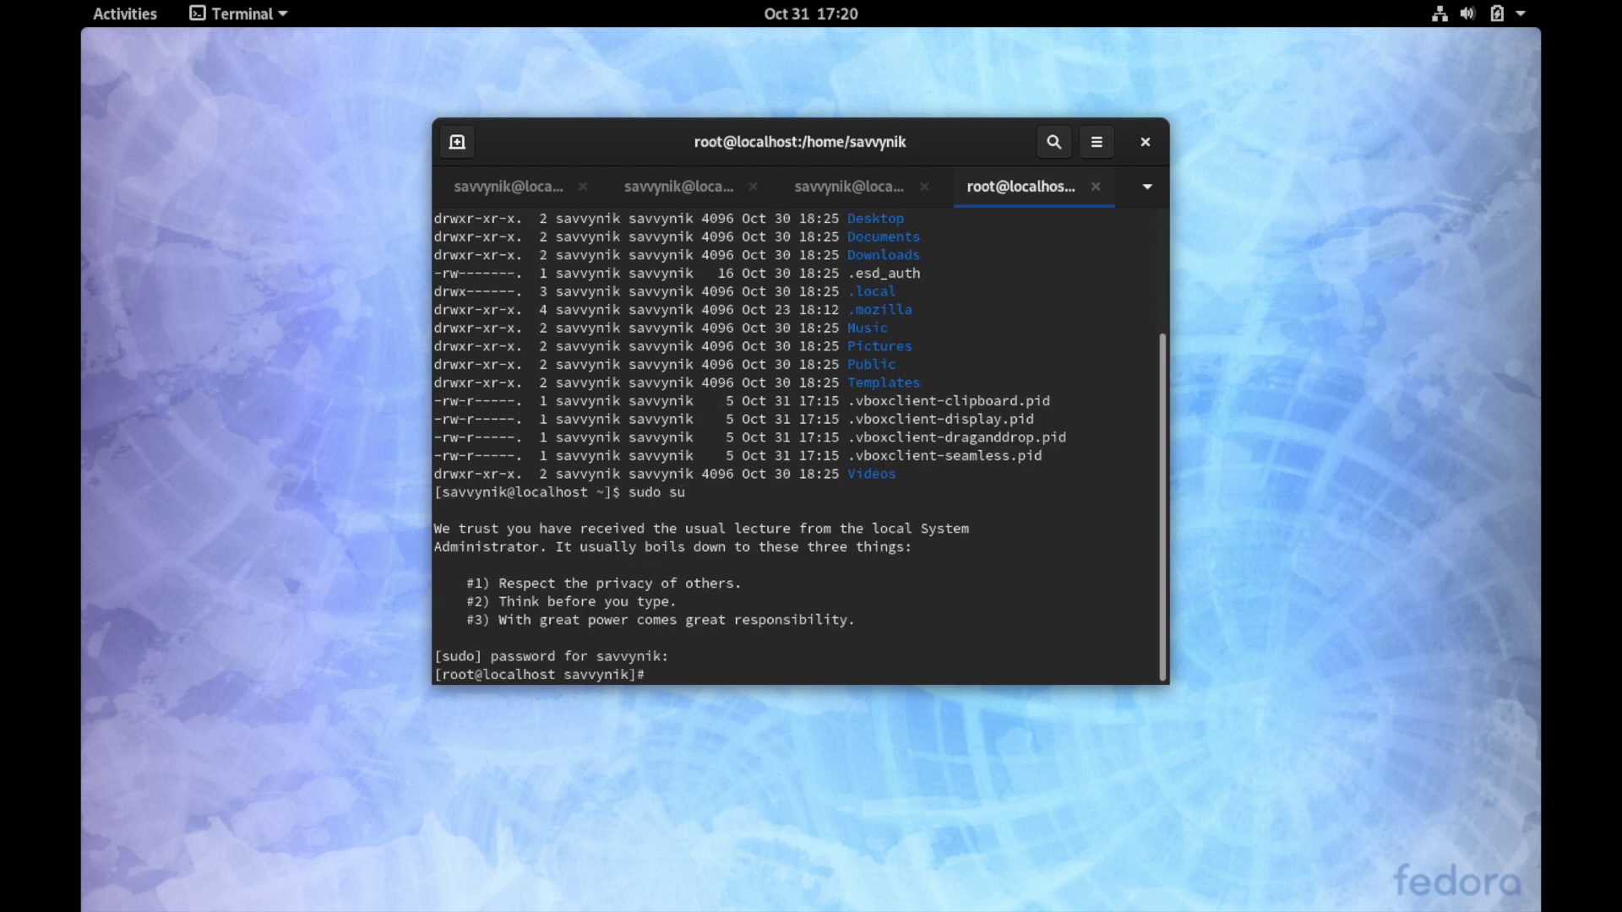
# - Select and deselect text on the root prompt line, then move the window up-left
pyautogui.moveTo(445, 675); pyautogui.dragTo(633, 678)
pyautogui.click(464, 671)
pyautogui.click(472, 673)
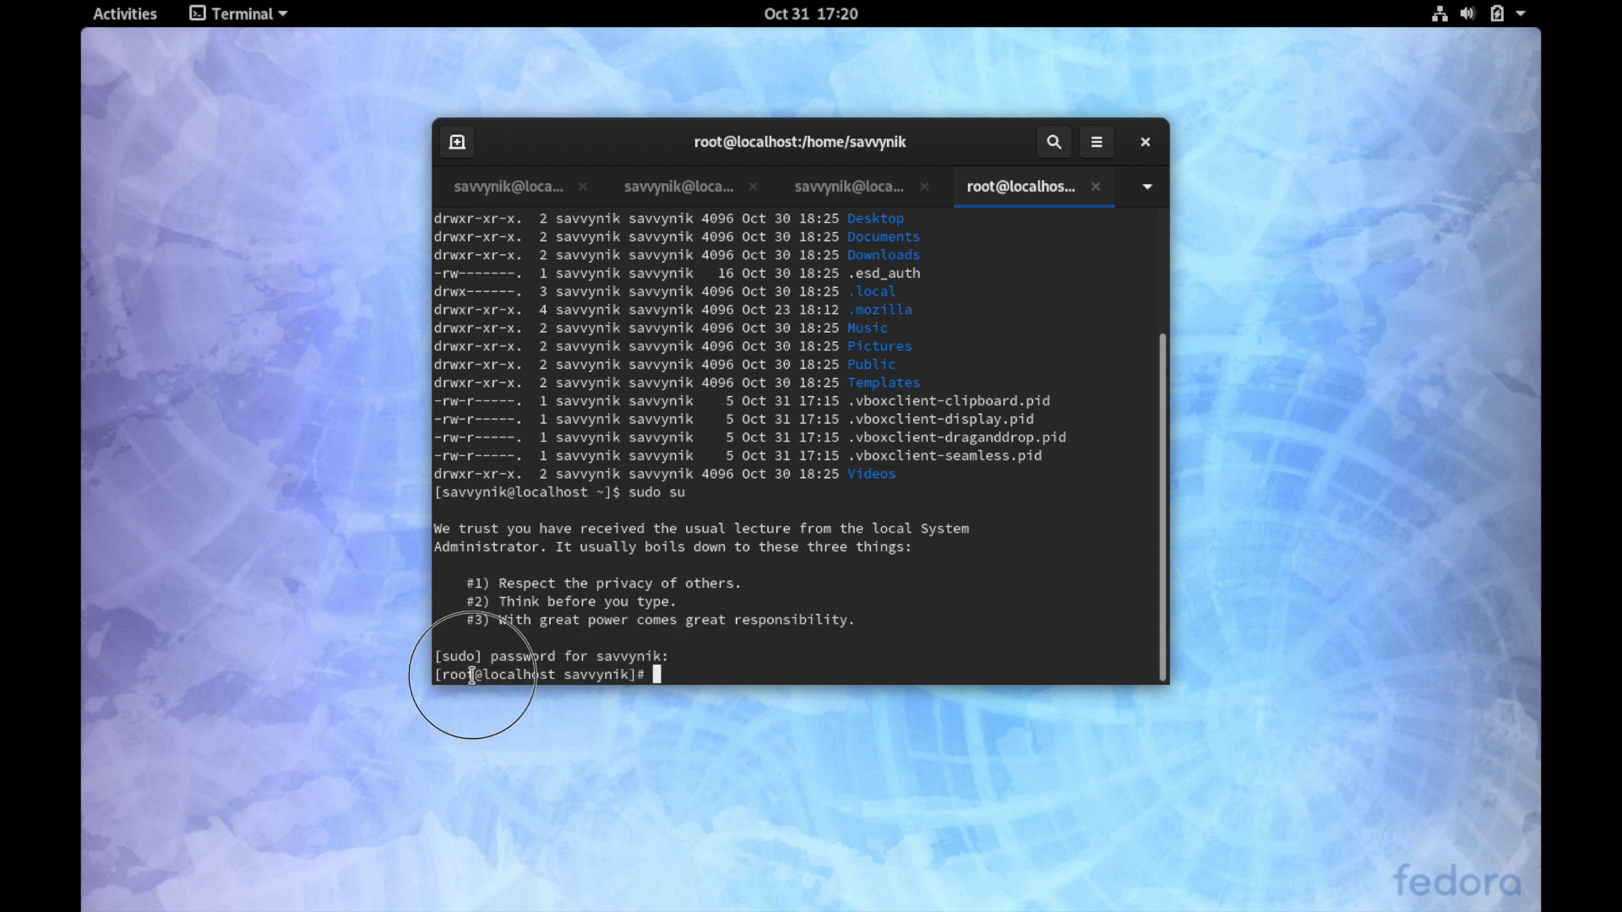
pyautogui.doubleClick(578, 673)
pyautogui.click(635, 673)
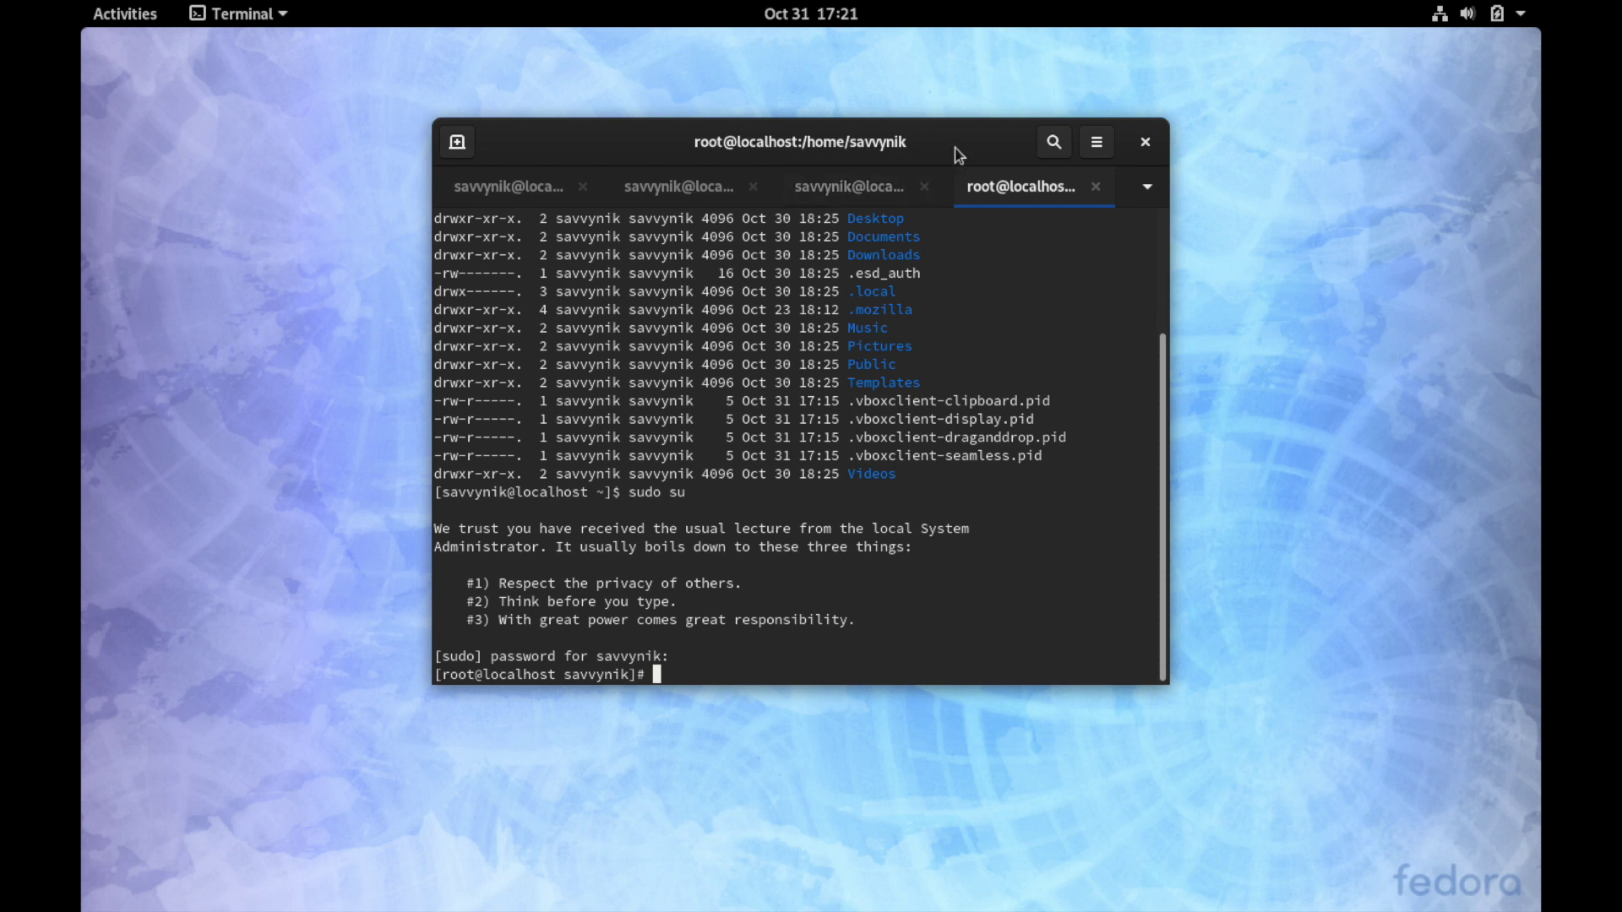
pyautogui.moveTo(960, 155); pyautogui.dragTo(890, 139)
# - Enlarge the terminal window, then look over the tab list and window menu
pyautogui.moveTo(1091, 667); pyautogui.dragTo(1319, 750)
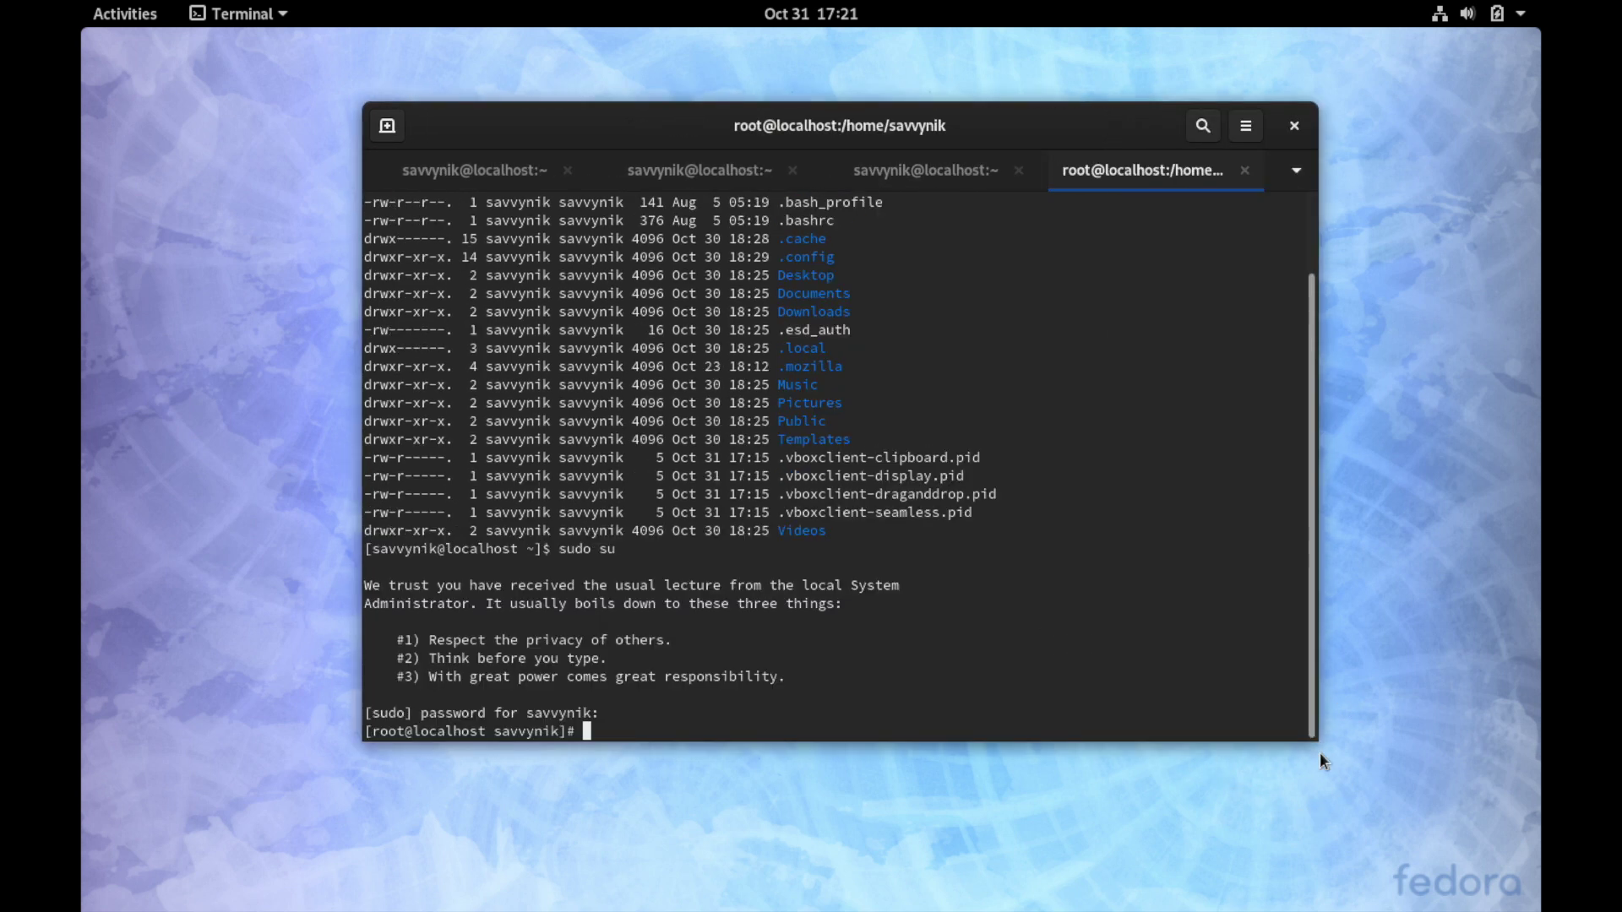
pyautogui.click(1299, 173)
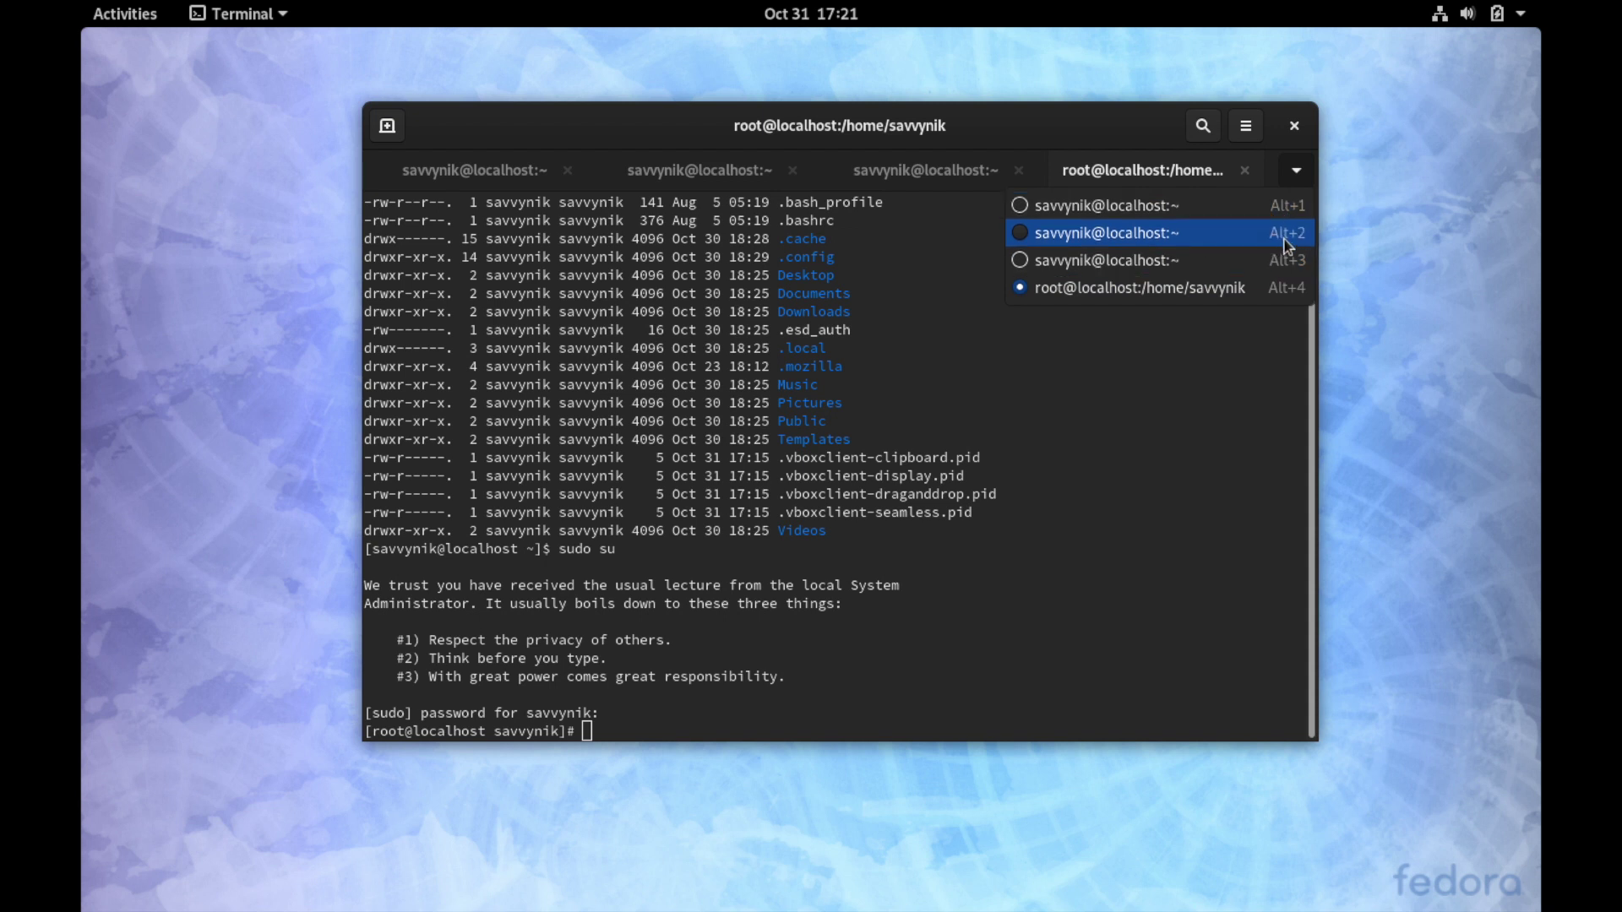
pyautogui.click(1171, 383)
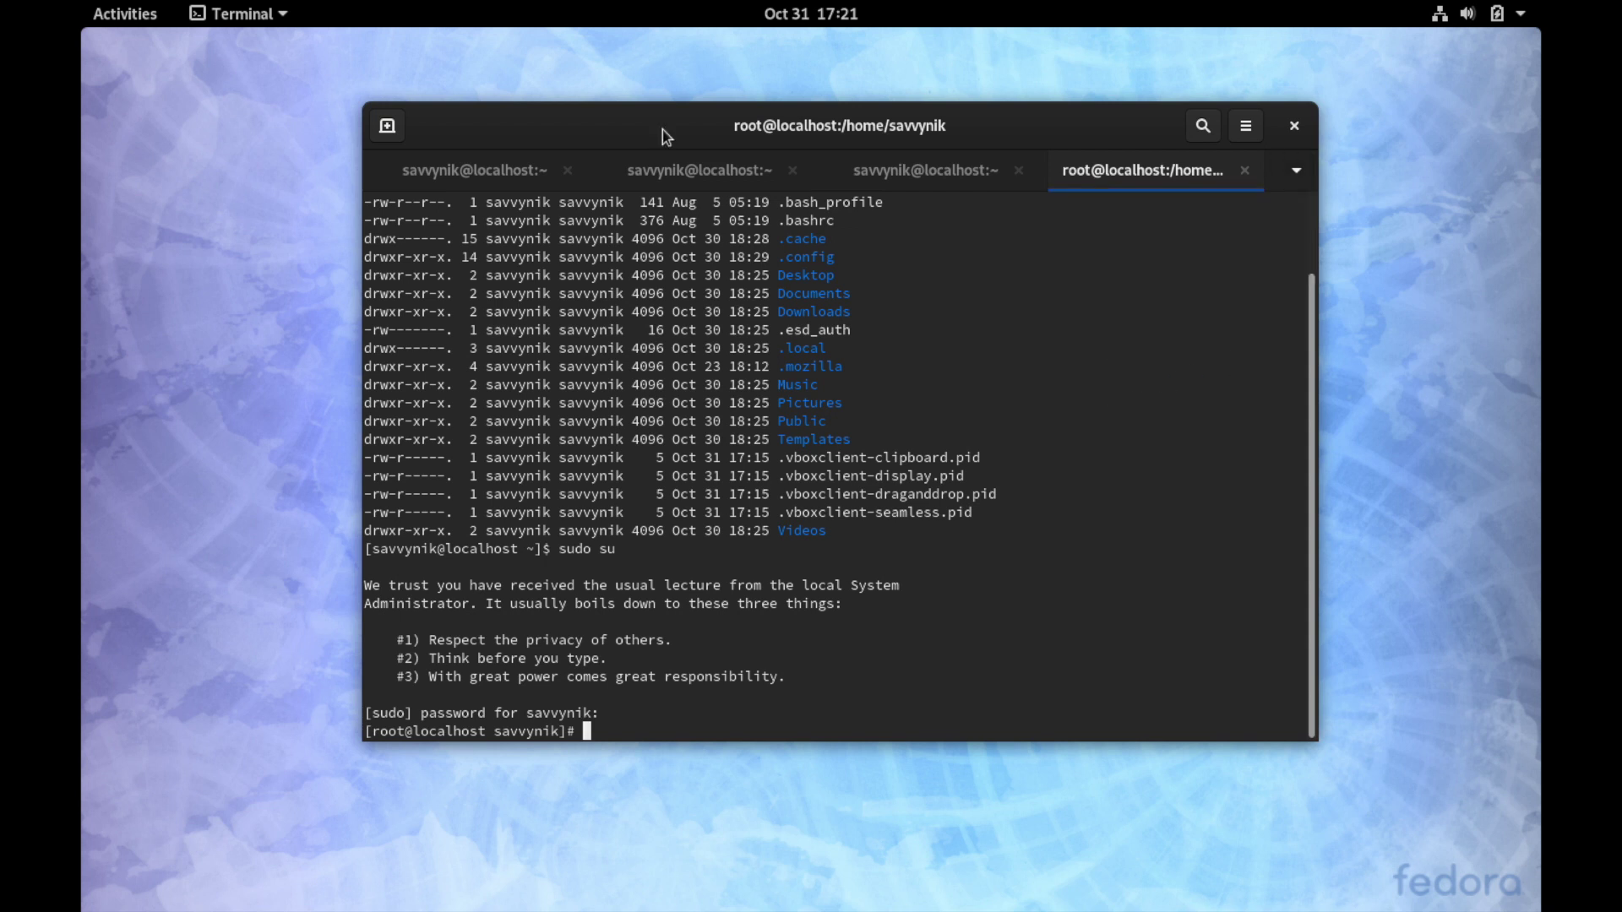
pyautogui.rightClick(663, 131)
pyautogui.click(663, 131)
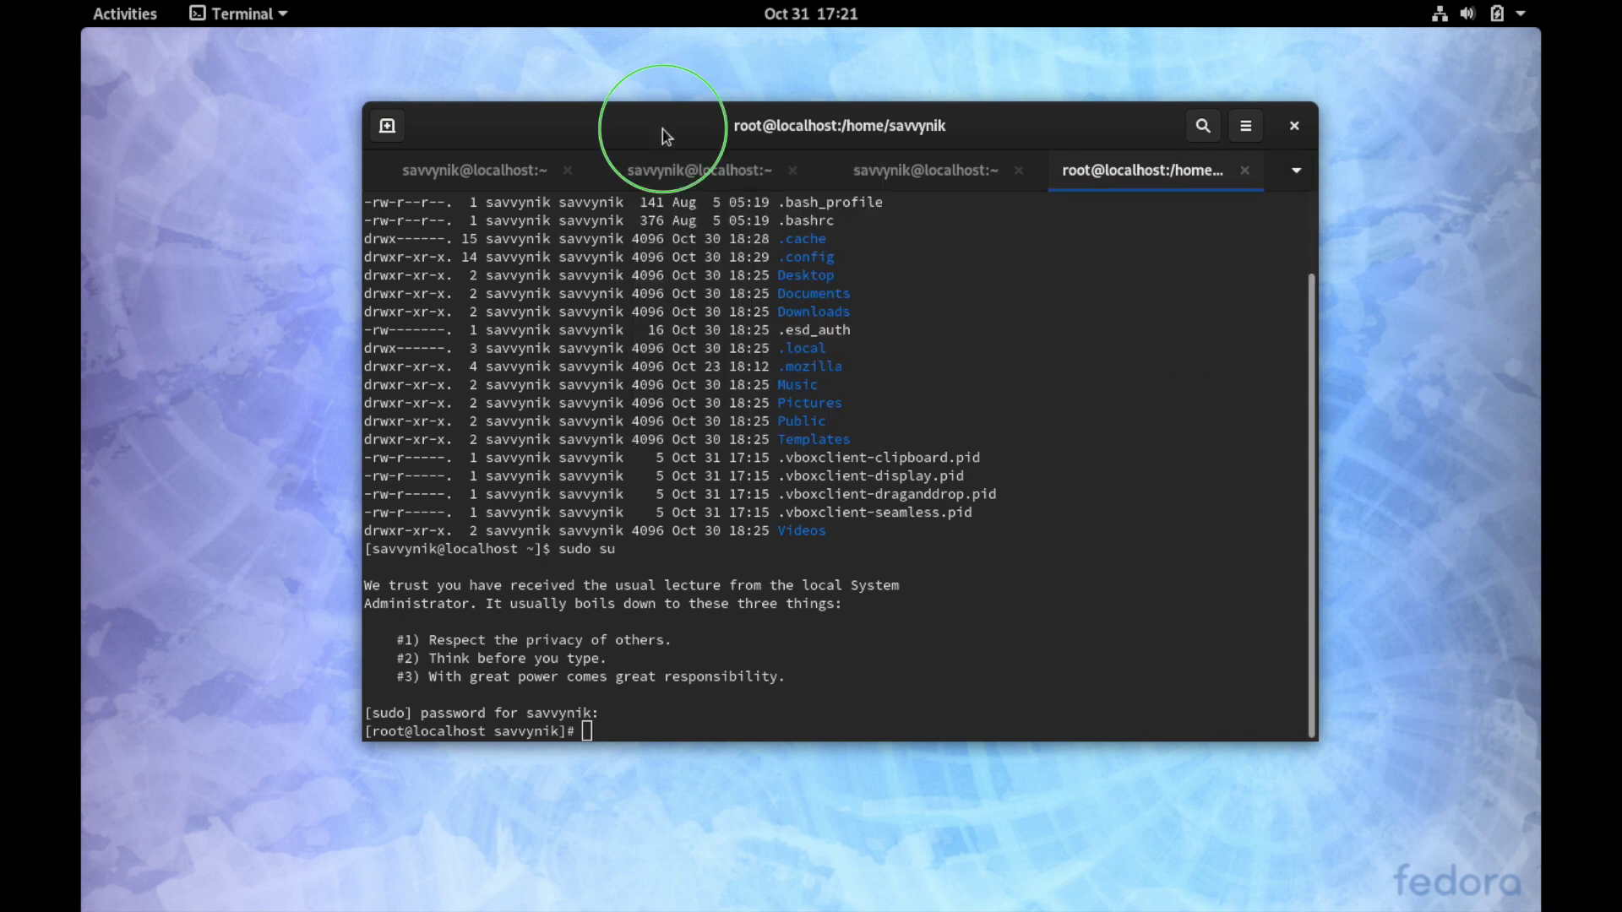
pyautogui.rightClick(663, 130)
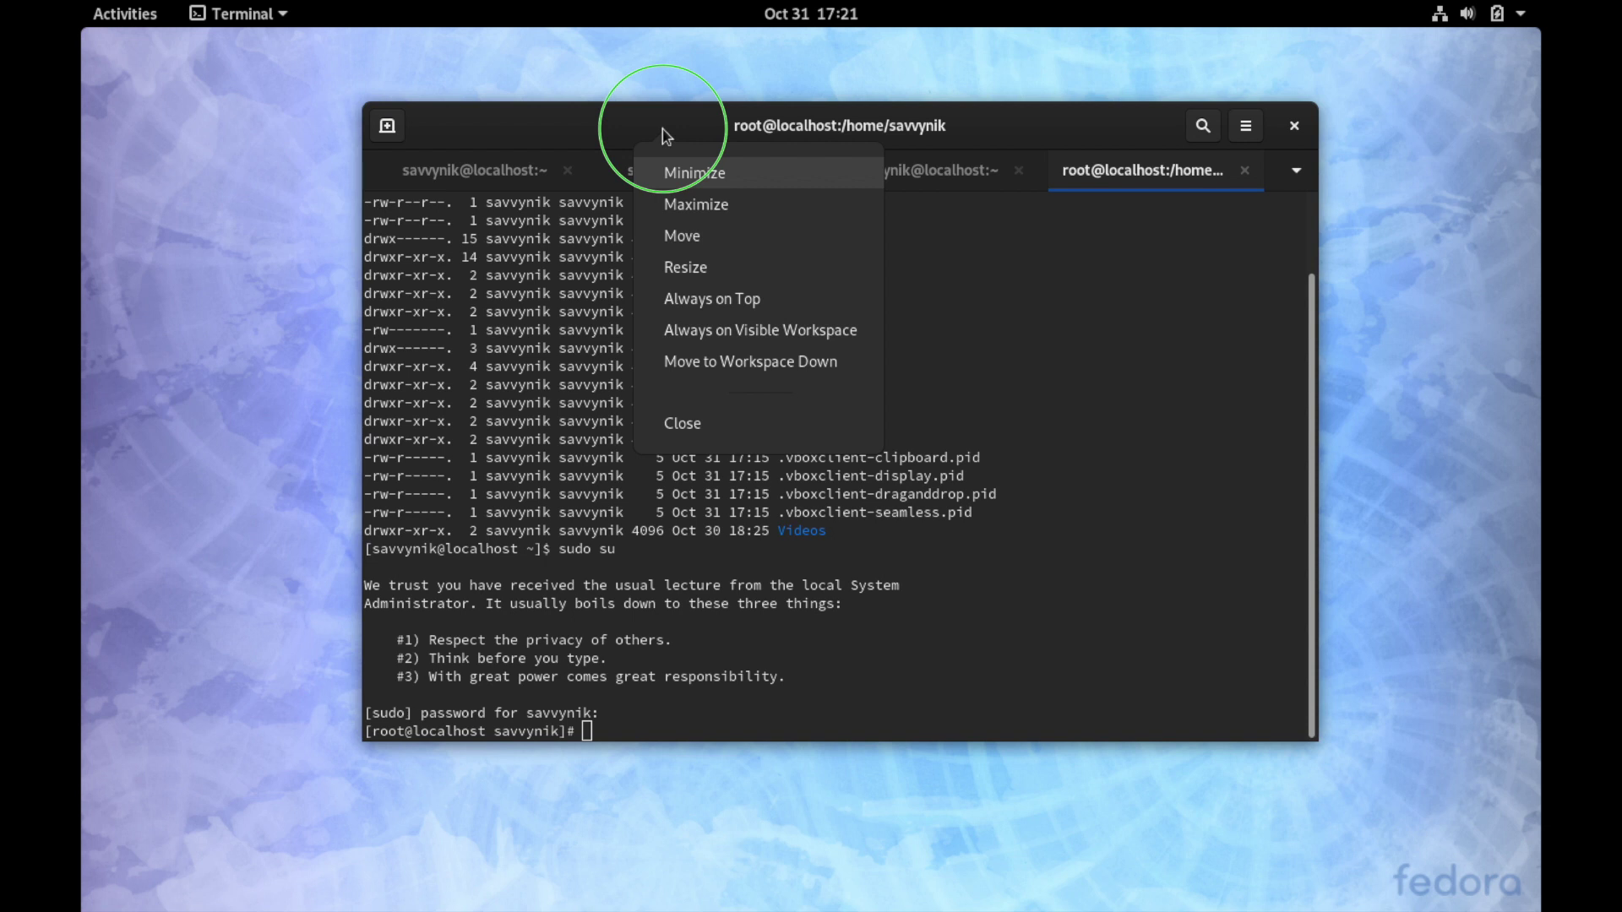
pyautogui.click(663, 131)
# - Try Find, zoom in the terminal text, and drag the window left
pyautogui.click(1201, 127)
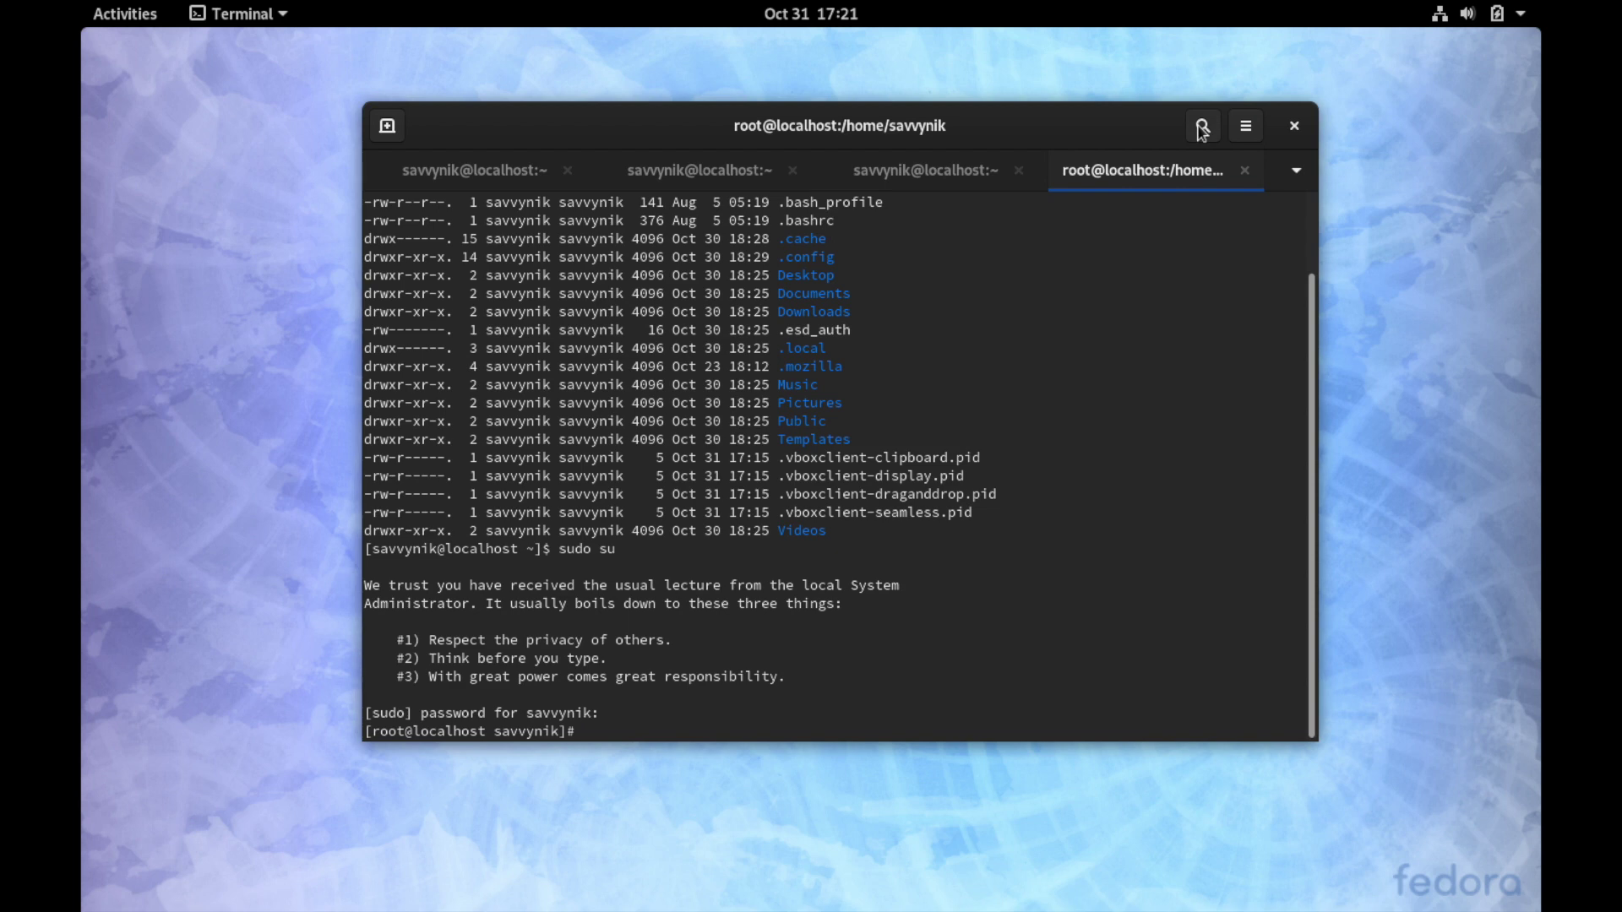
pyautogui.click(1201, 127)
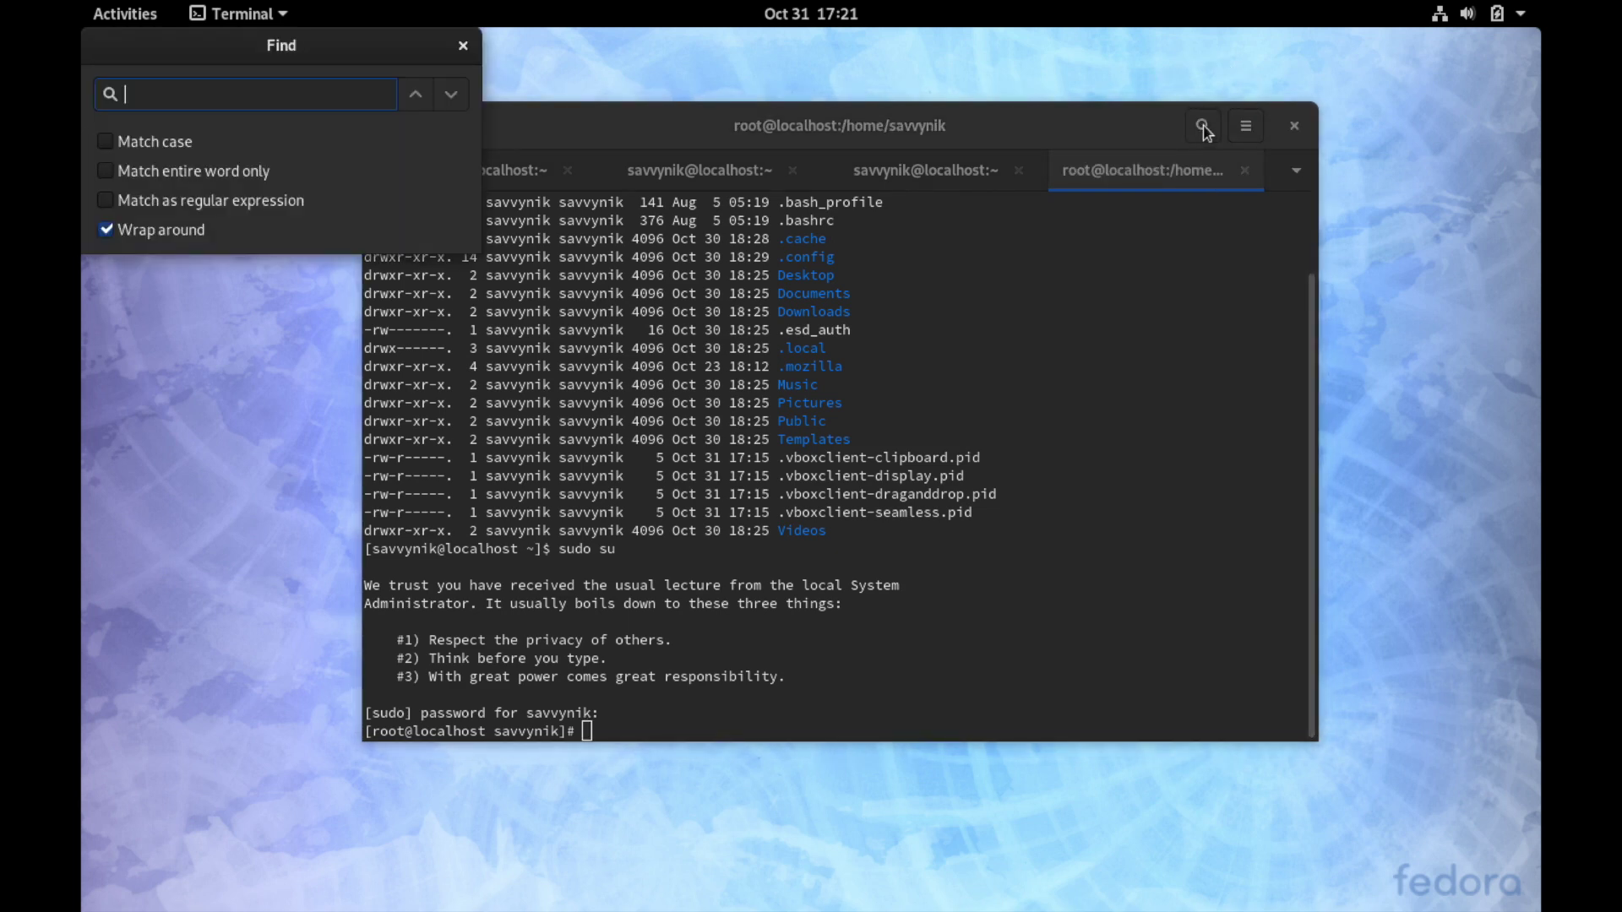
pyautogui.click(1246, 125)
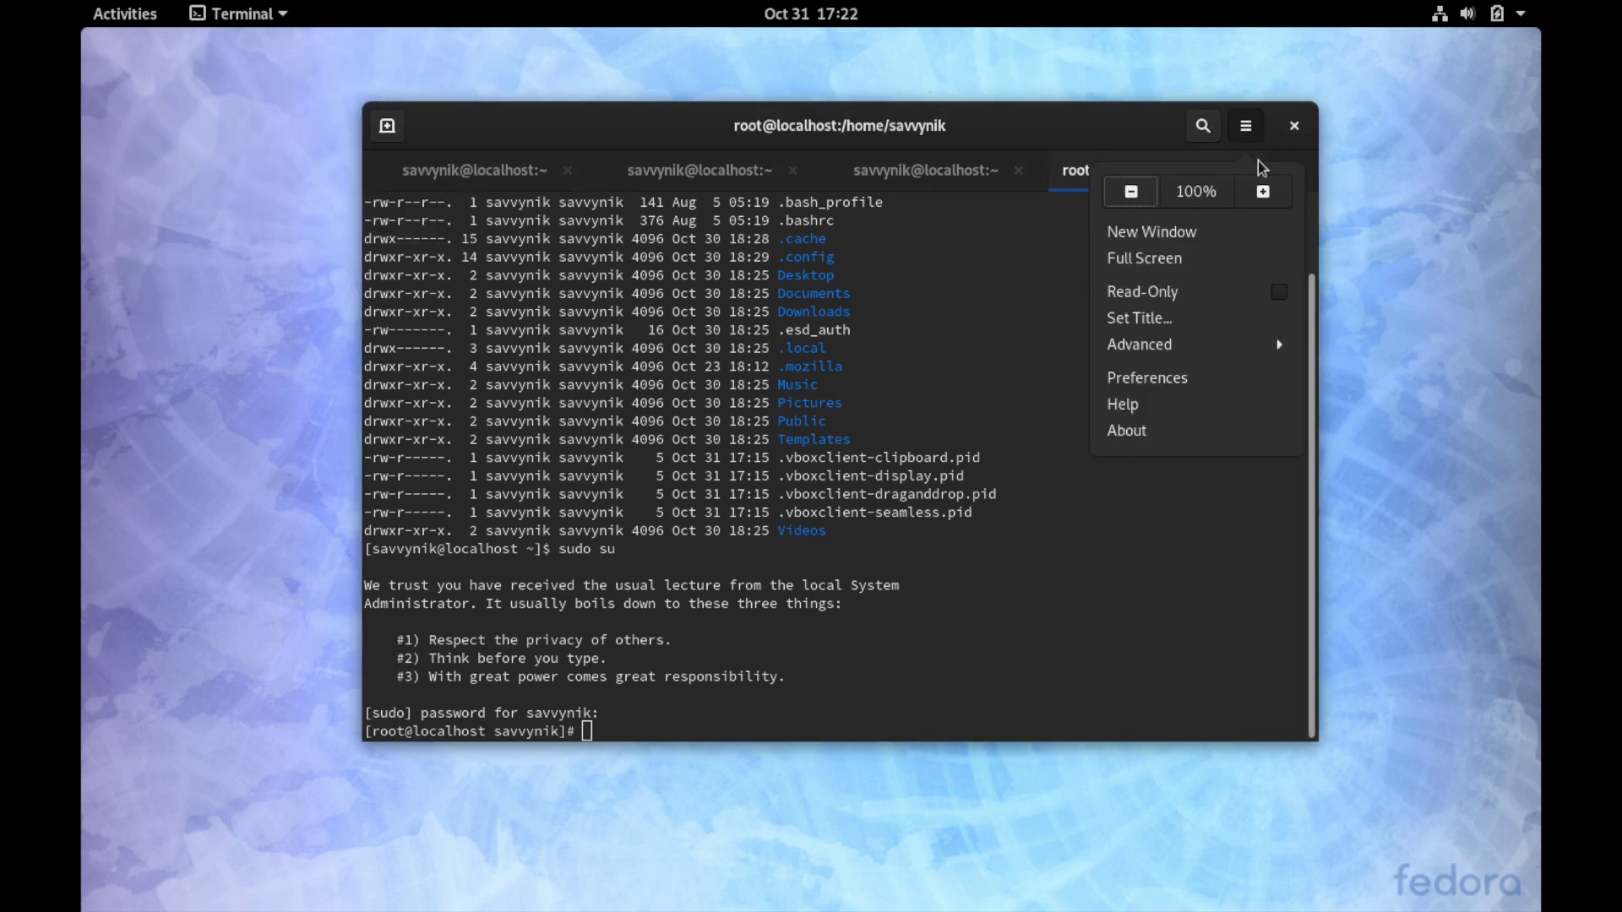
pyautogui.click(1265, 189)
pyautogui.moveTo(1352, 135); pyautogui.dragTo(1132, 133)
pyautogui.click(1251, 126)
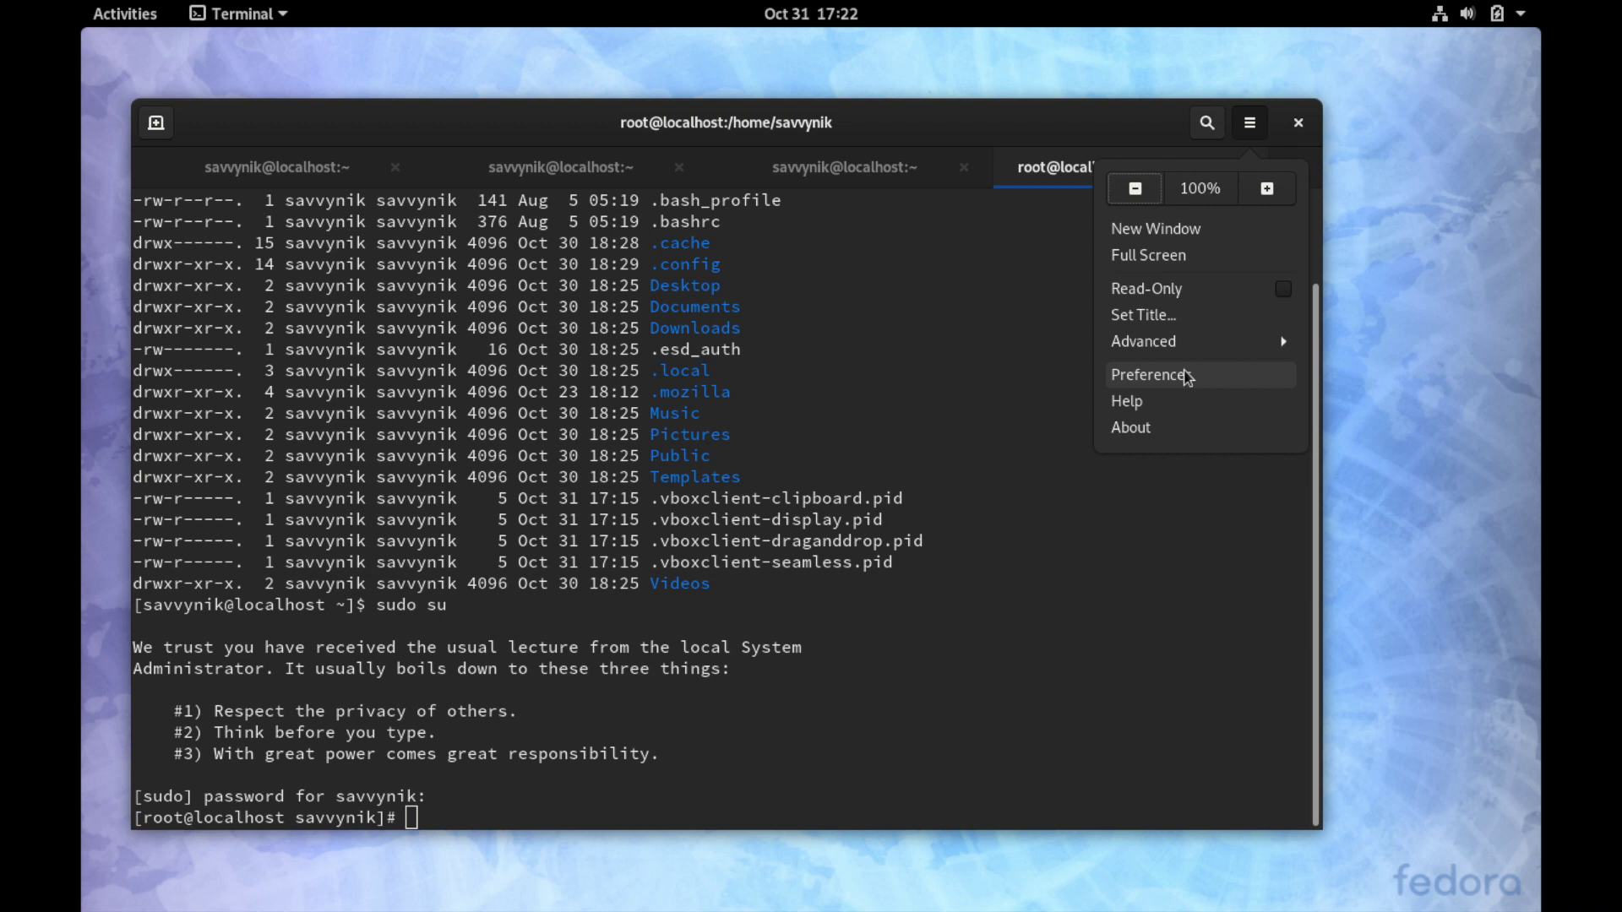
pyautogui.click(945, 378)
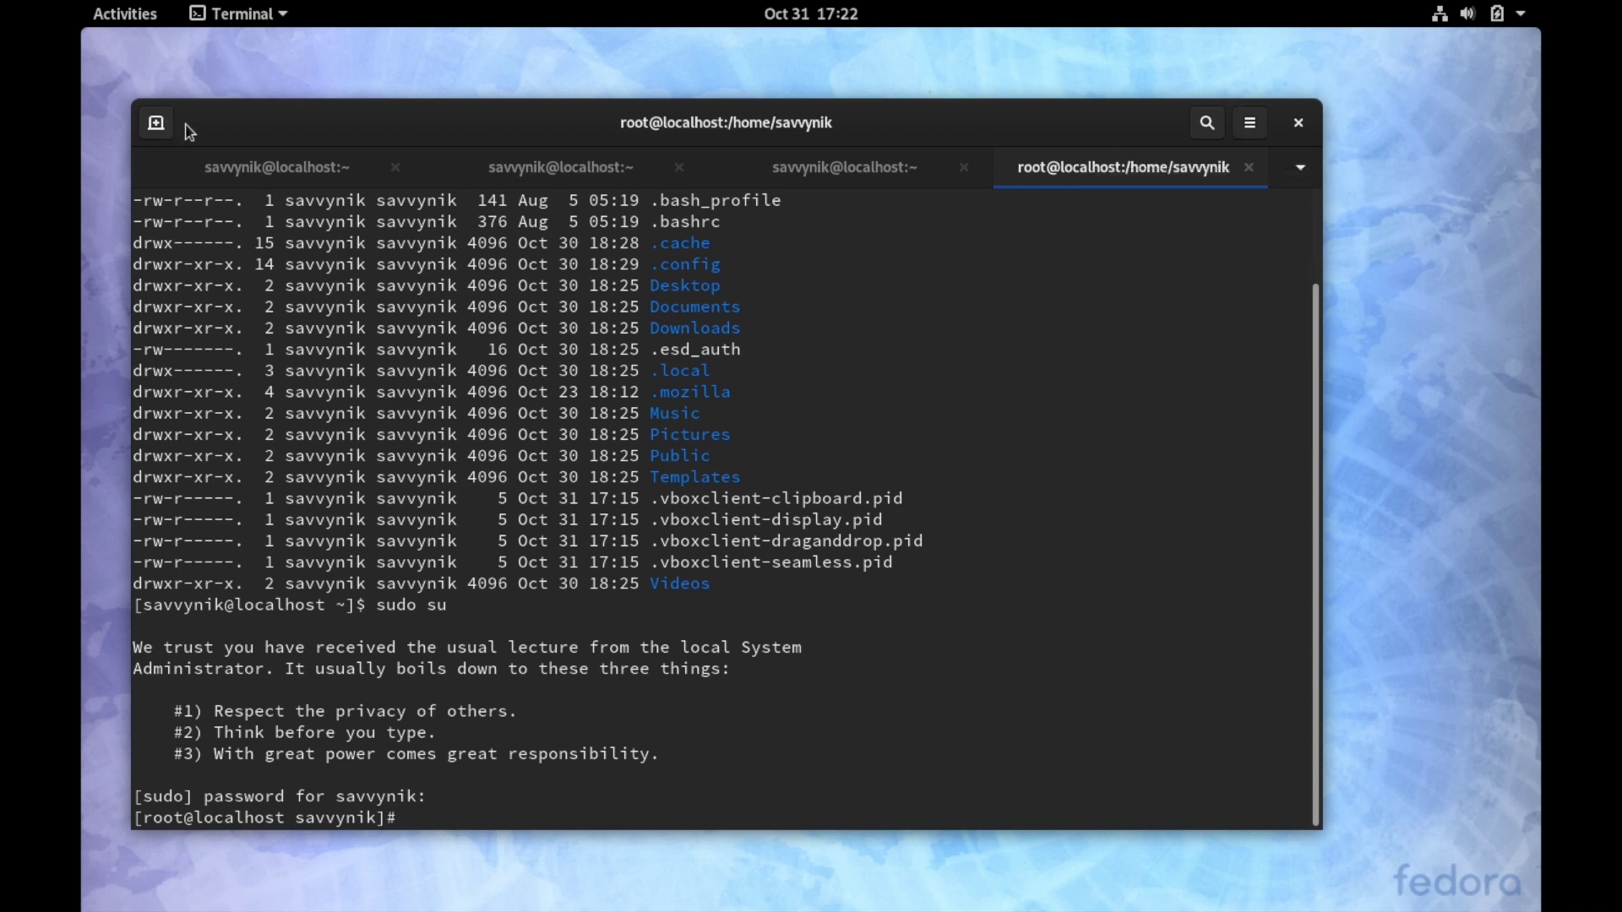
# - Narrow the terminal window and reposition it toward the upper right
pyautogui.moveTo(389, 135); pyautogui.dragTo(503, 118)
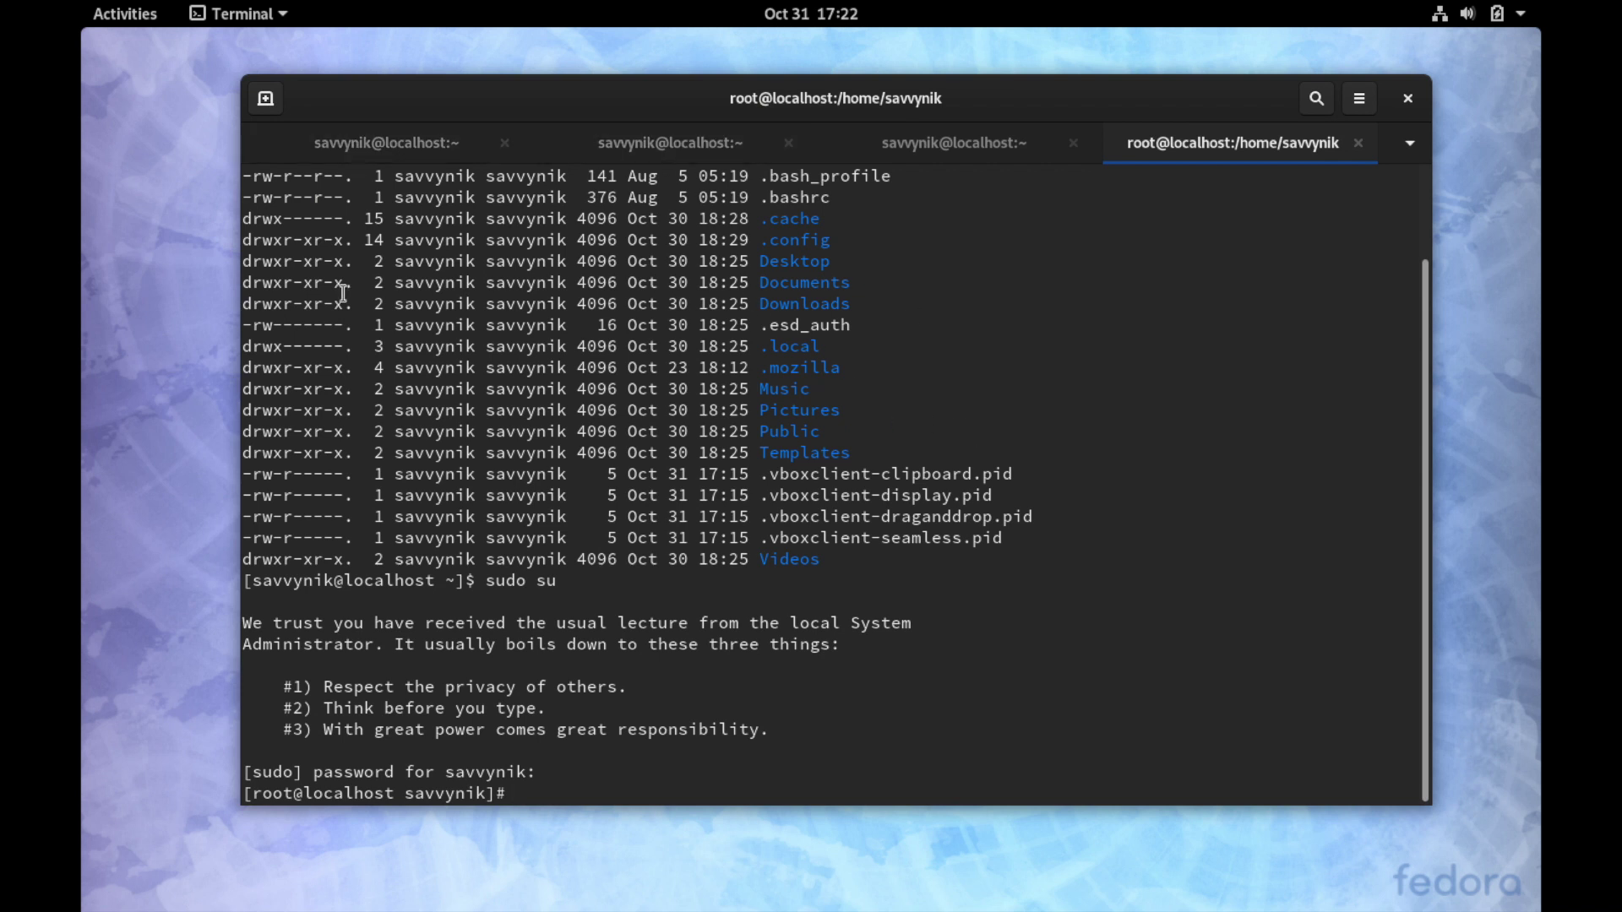
pyautogui.moveTo(245, 282); pyautogui.dragTo(364, 283)
pyautogui.click(659, 286)
pyautogui.moveTo(1432, 233); pyautogui.dragTo(1299, 238)
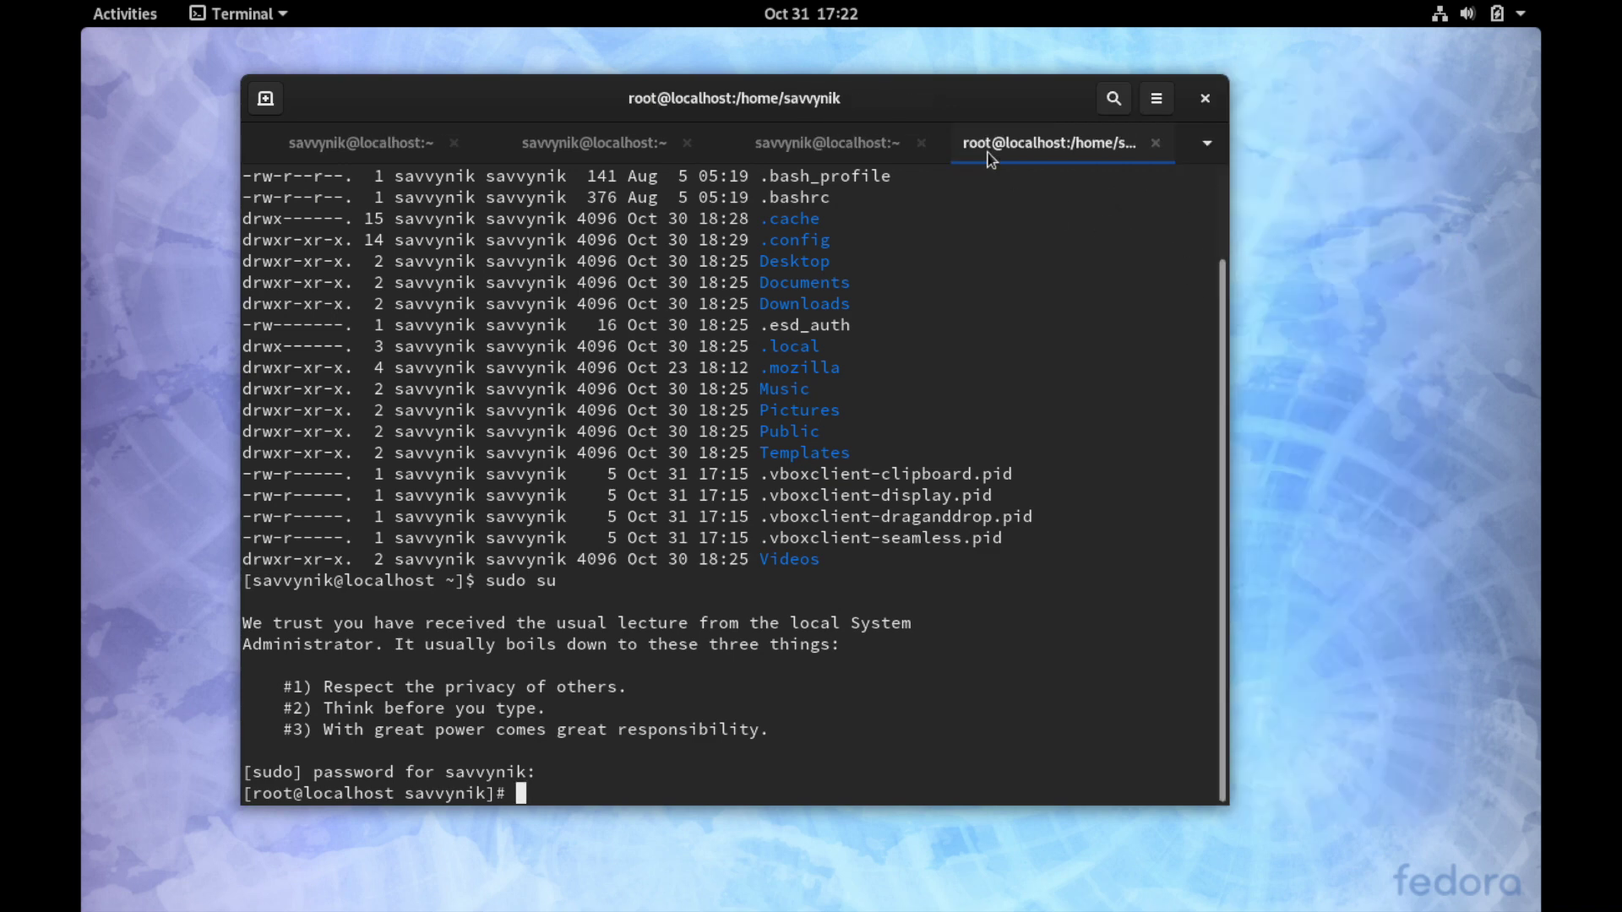
pyautogui.moveTo(923, 102); pyautogui.dragTo(1122, 87)
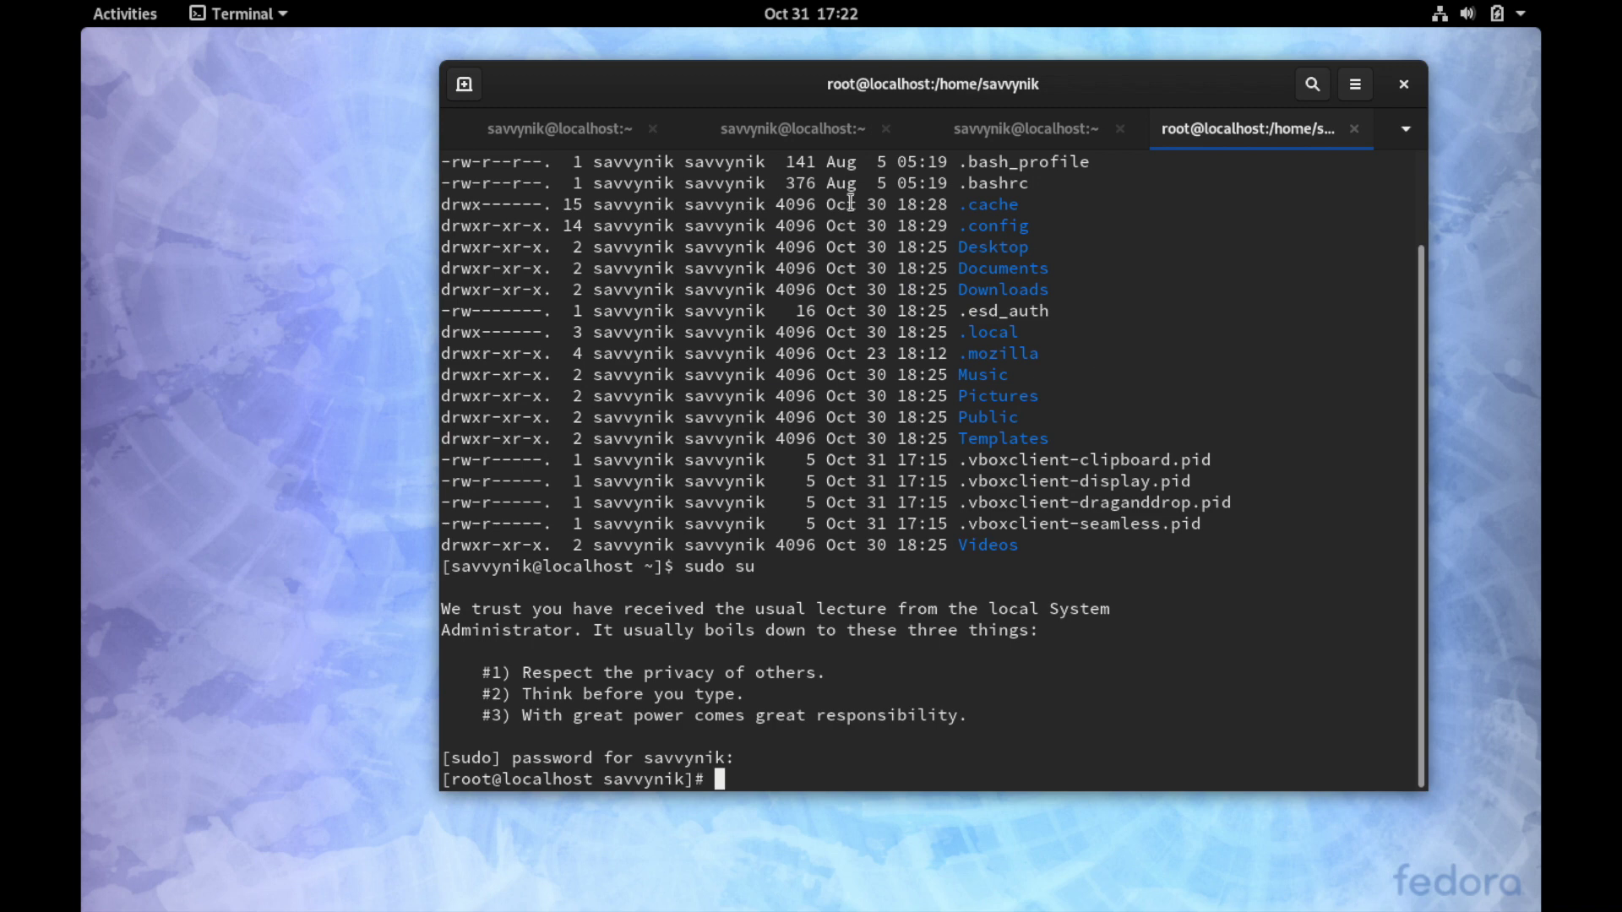
pyautogui.moveTo(742, 89); pyautogui.dragTo(813, 73)
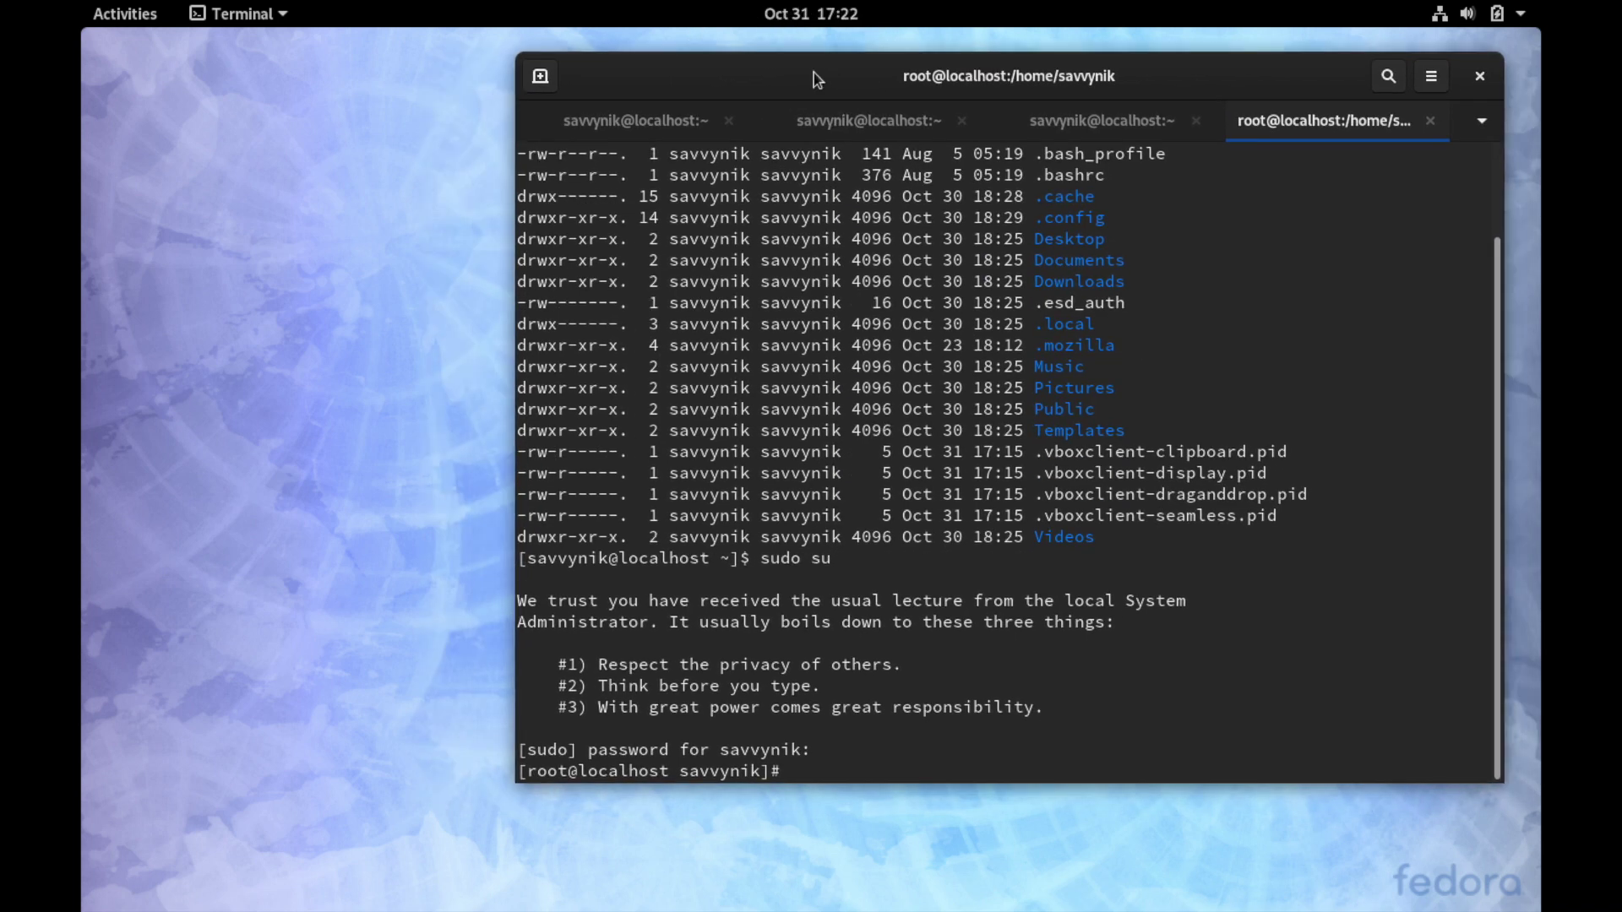
# - Open a new file Desktop/filename in vi, using tab completion for Desktop
pyautogui.write('c')
pyautogui.press('BackSpace')
pyautogui.write('vim /')
pyautogui.press('Tab')
pyautogui.press('Tab')
pyautogui.hotkey('ctrl', 'u')
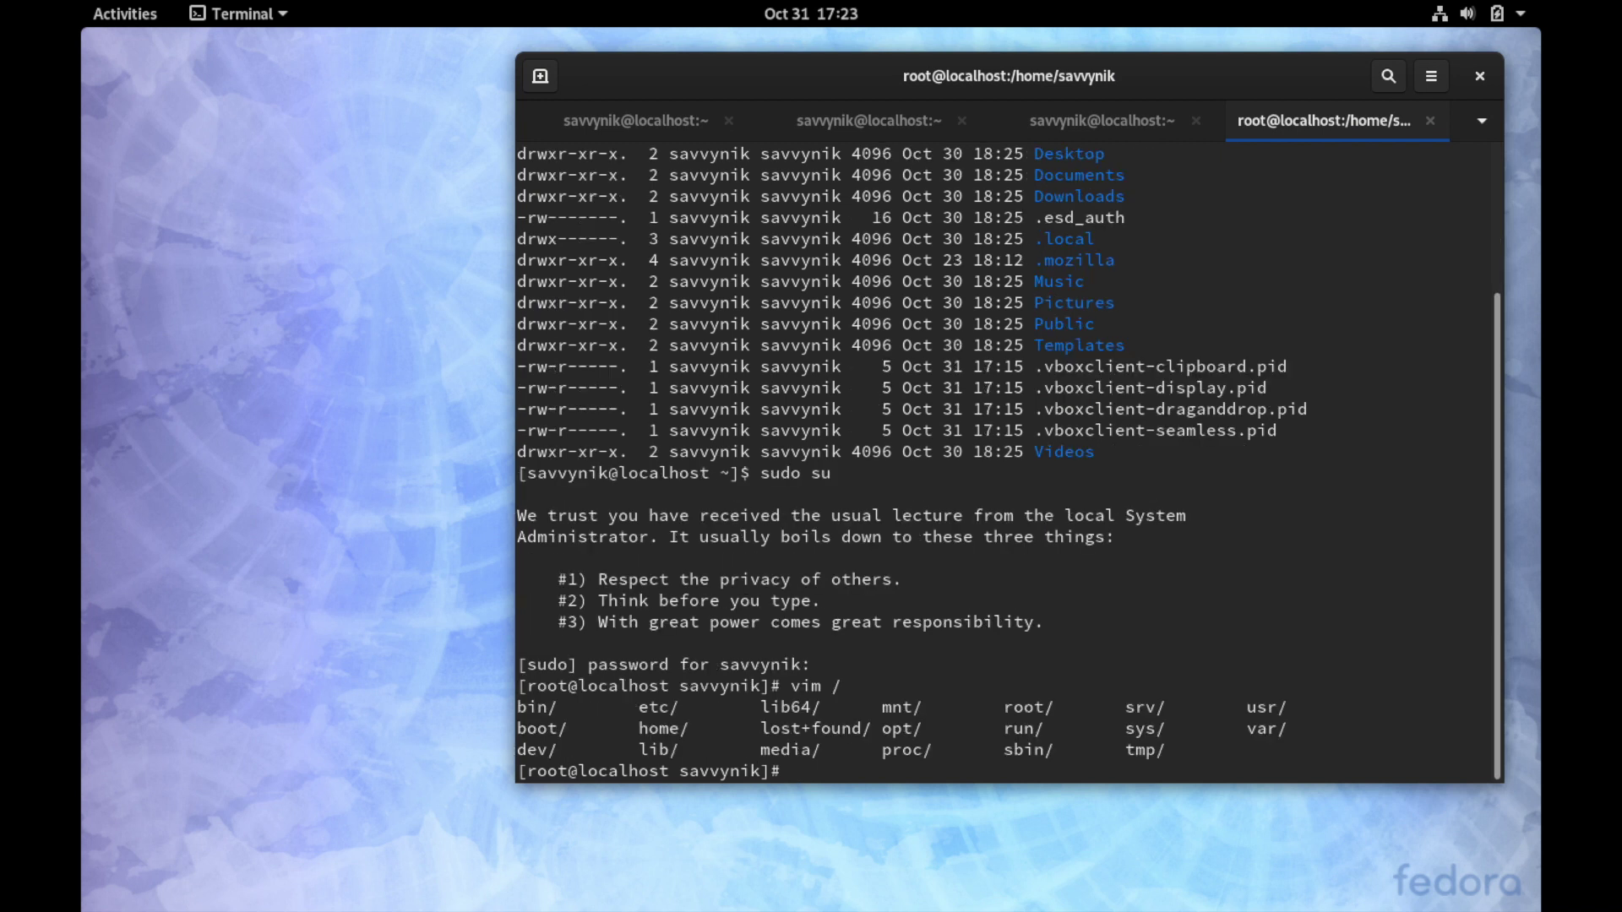
pyautogui.write('vi De')
pyautogui.press('Tab')
pyautogui.write('filename')
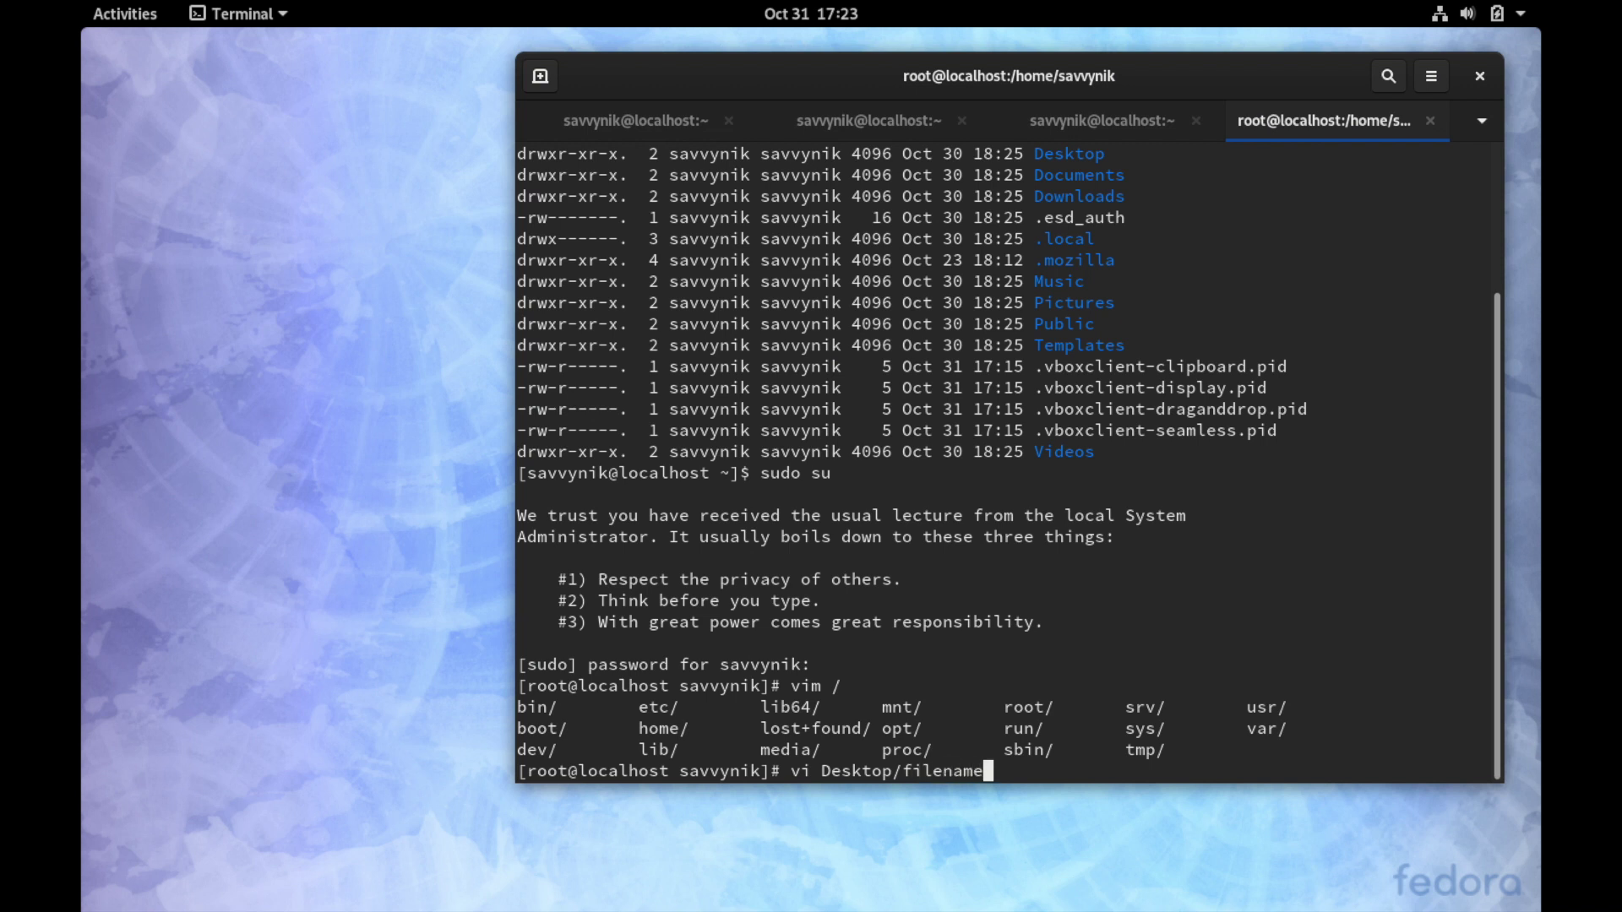
pyautogui.press('Return')
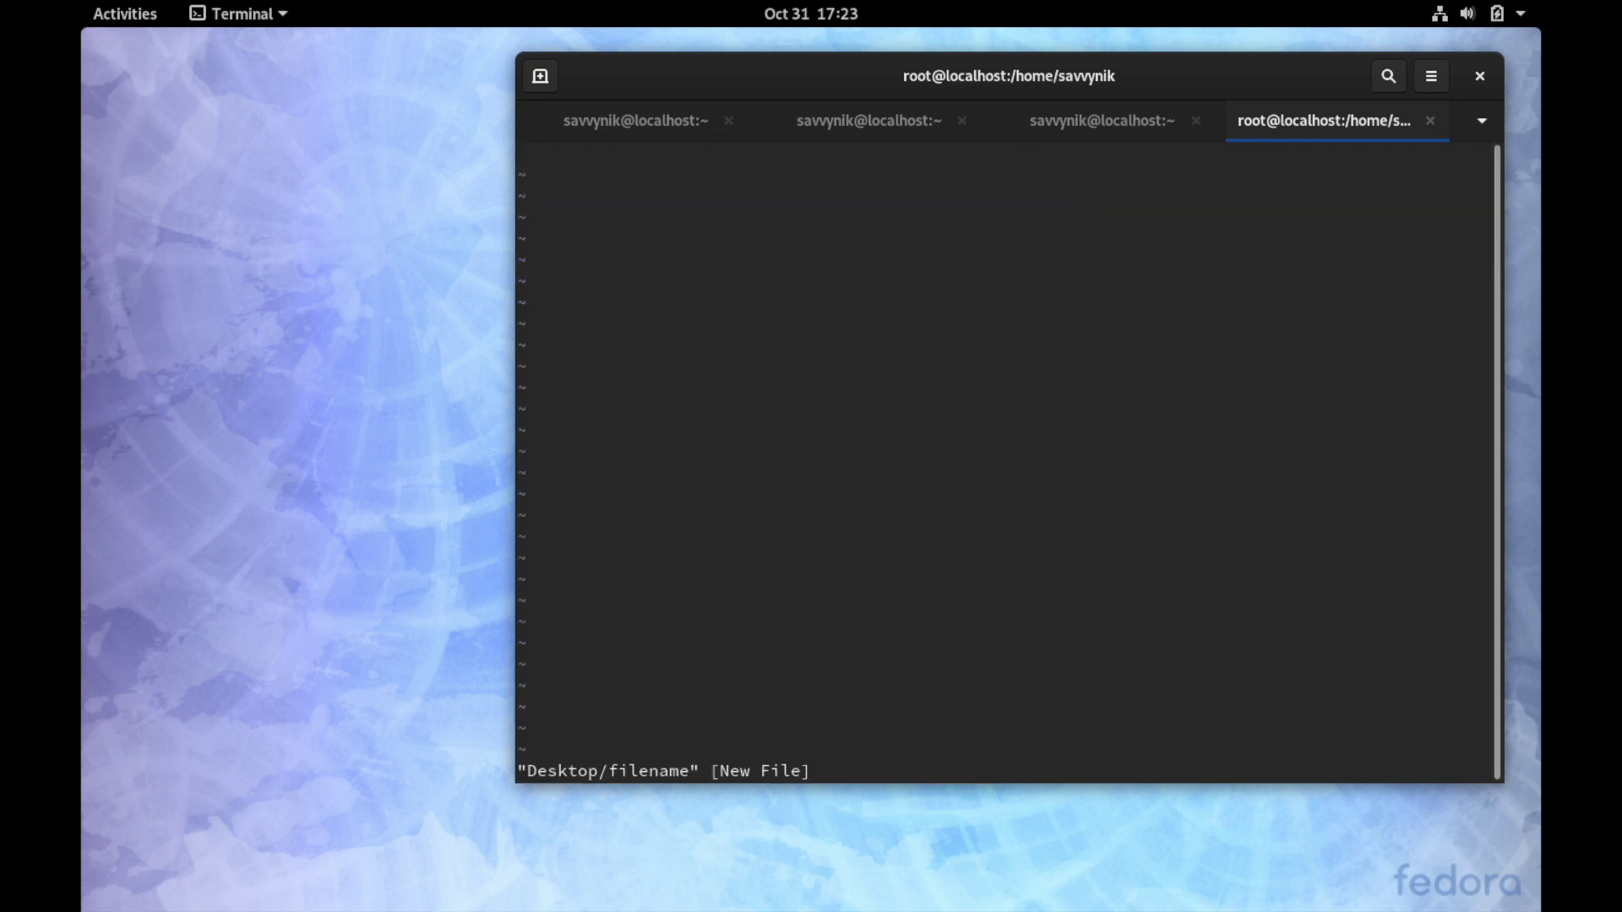
# - Insert a line of text into the file, then save and quit with :wq
pyautogui.write('i')
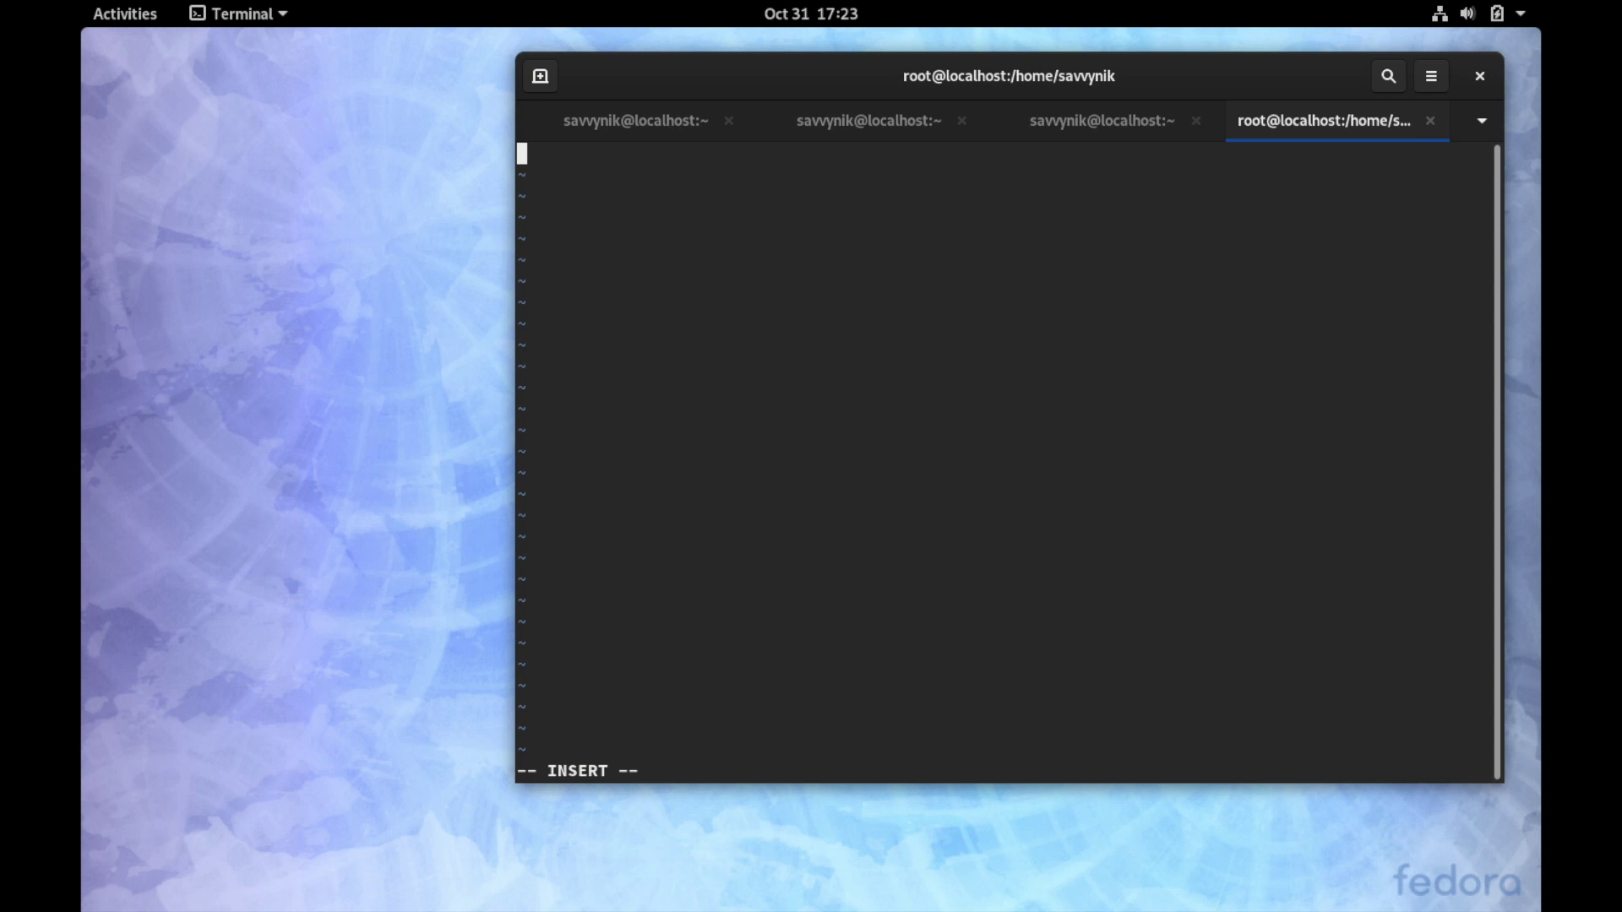
pyautogui.write('SavvyNik')
pyautogui.press('Escape')
pyautogui.write(':wq')
pyautogui.press('Return')
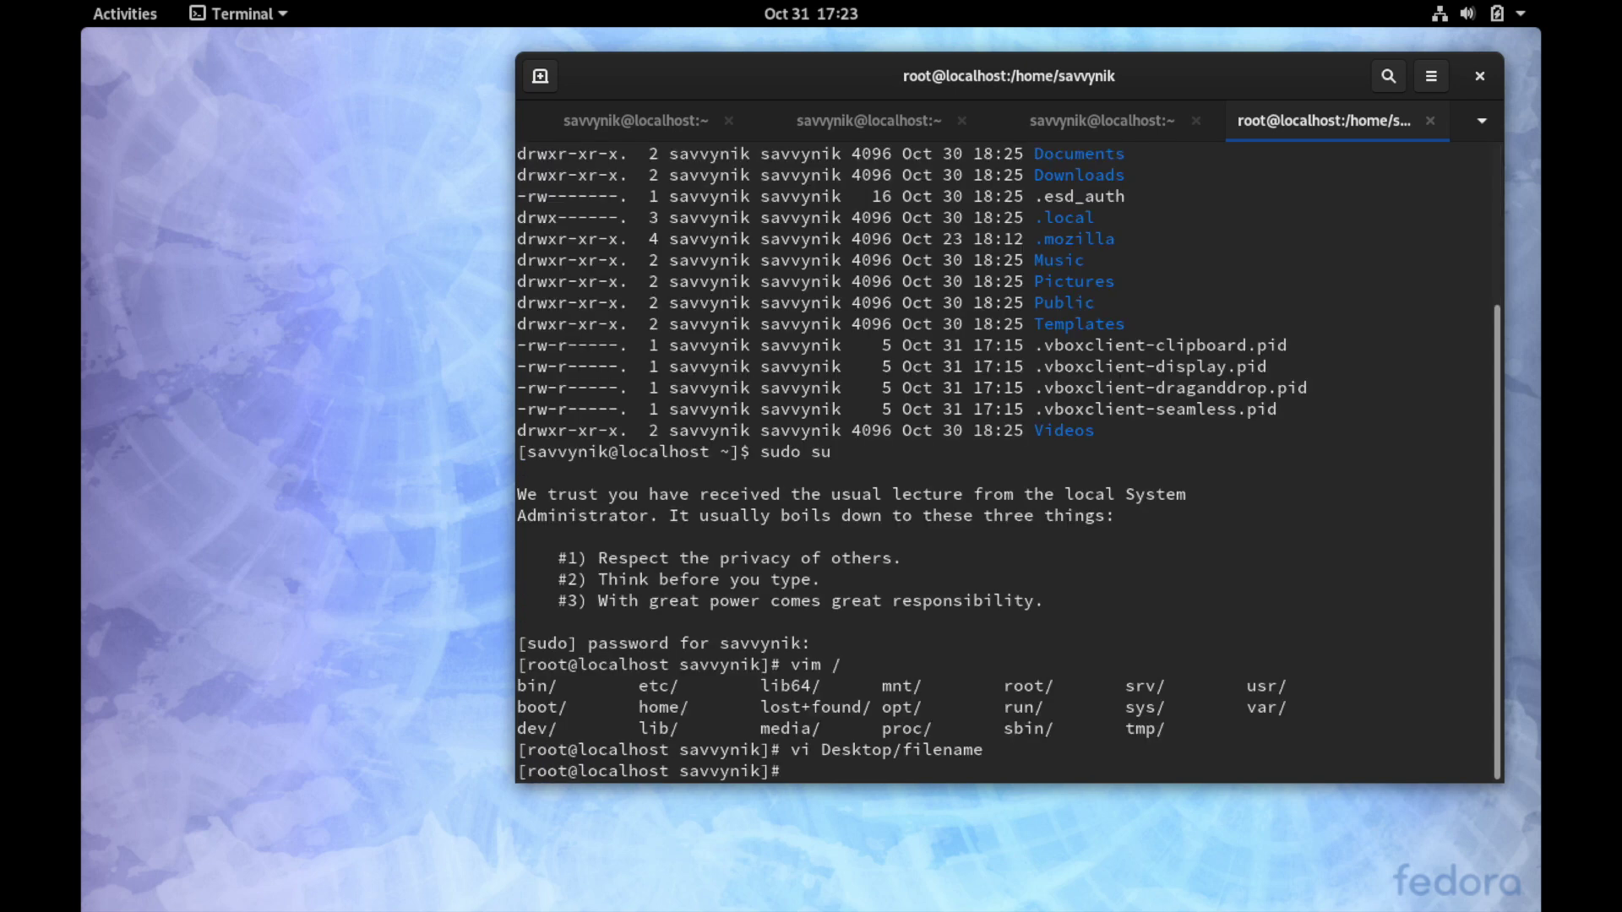
# - Move the terminal window down, close it and confirm Close Window
pyautogui.moveTo(747, 93); pyautogui.dragTo(615, 104)
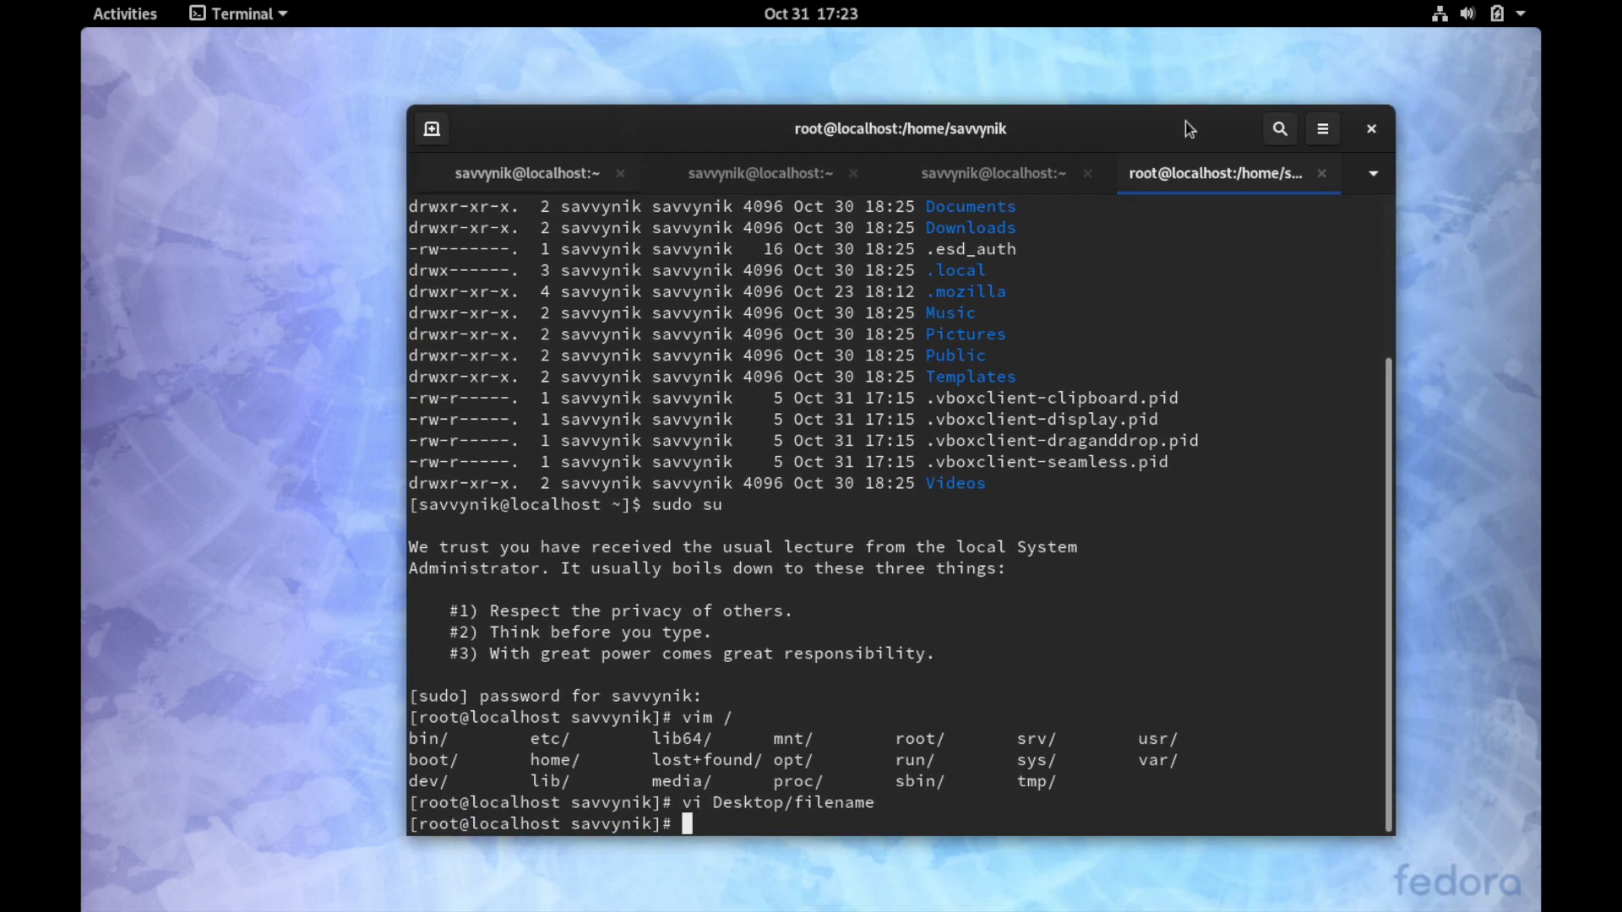
pyautogui.click(1372, 129)
pyautogui.click(960, 523)
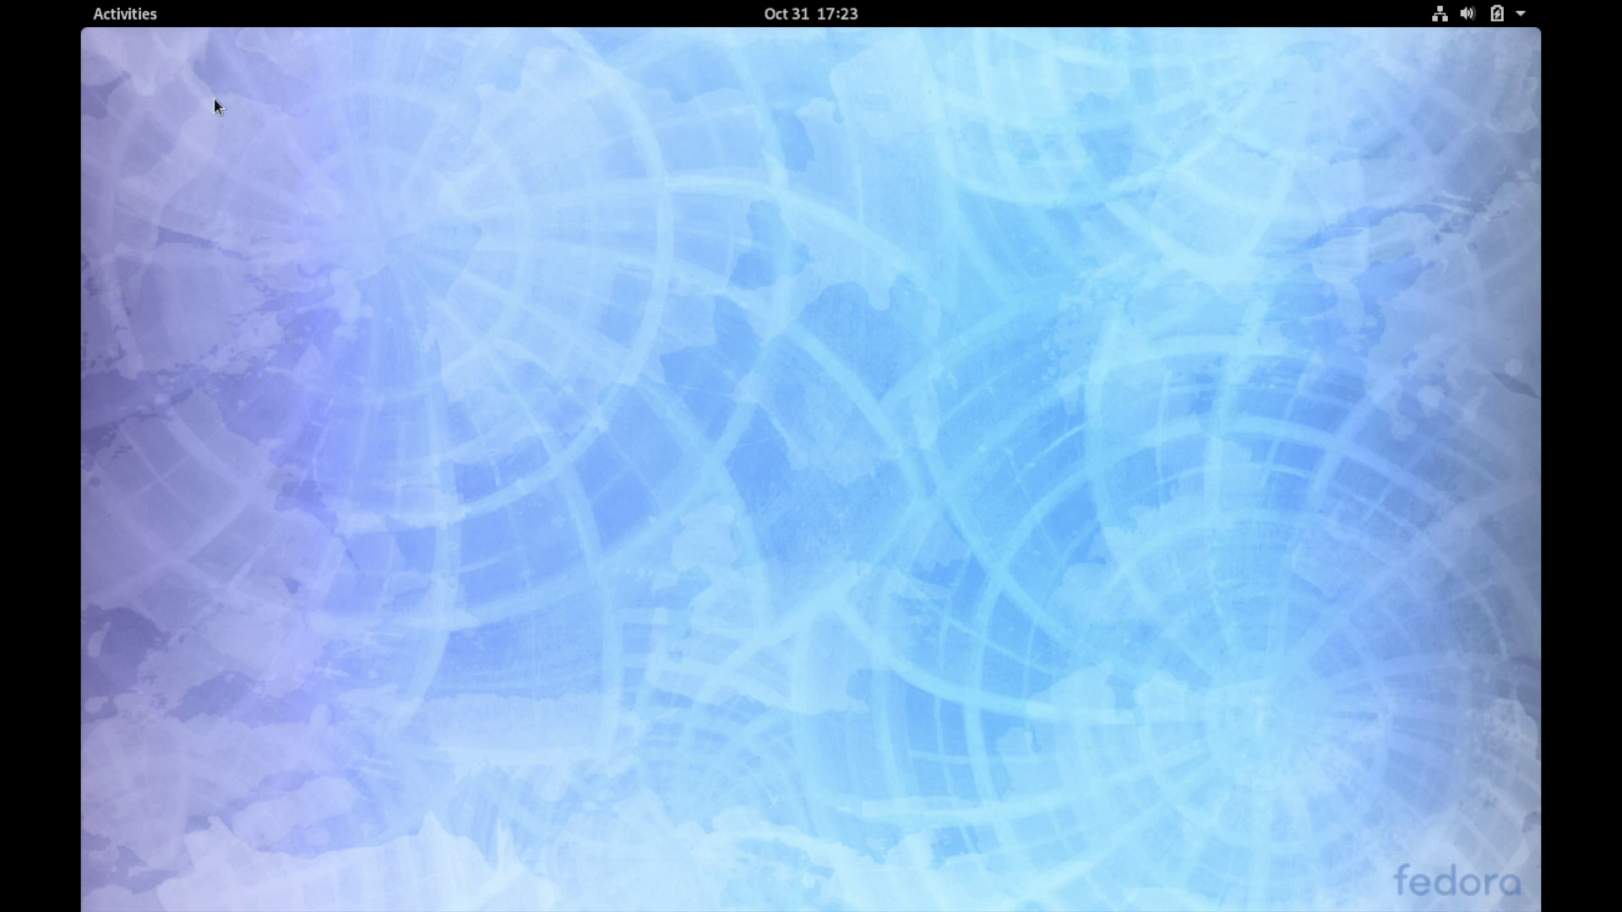
# - In Files' Desktop folder, try dragging the filename file onto the desktop, then deselect it
pyautogui.click(125, 13)
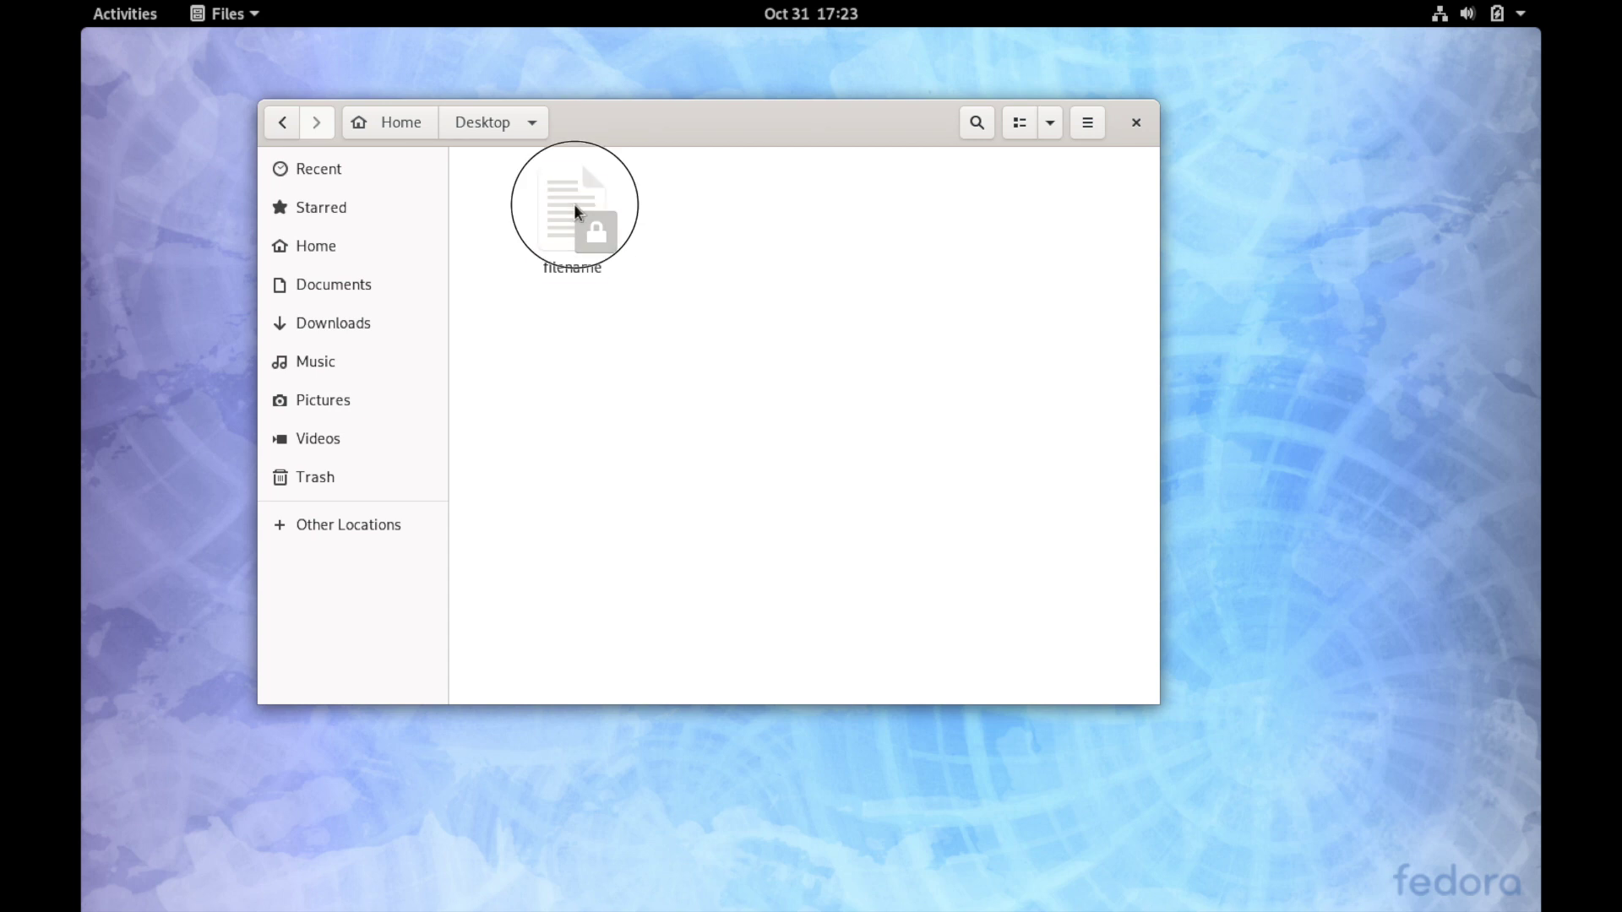
pyautogui.moveTo(574, 205); pyautogui.dragTo(1378, 404)
pyautogui.moveTo(572, 223); pyautogui.dragTo(1353, 307)
pyautogui.moveTo(717, 115); pyautogui.dragTo(830, 134)
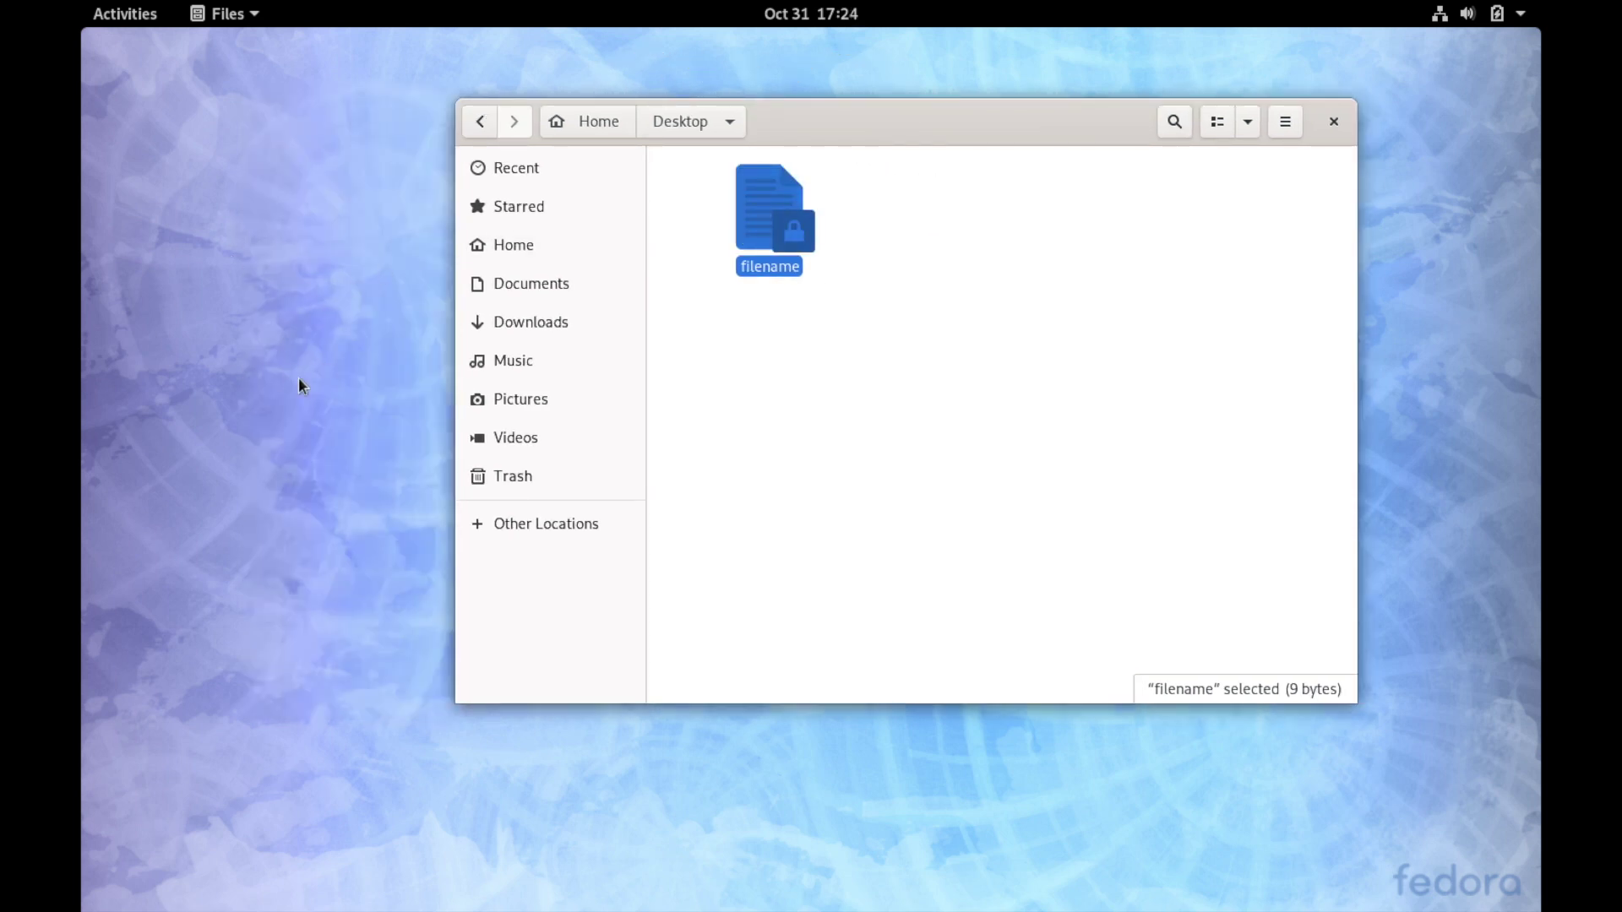
pyautogui.click(995, 394)
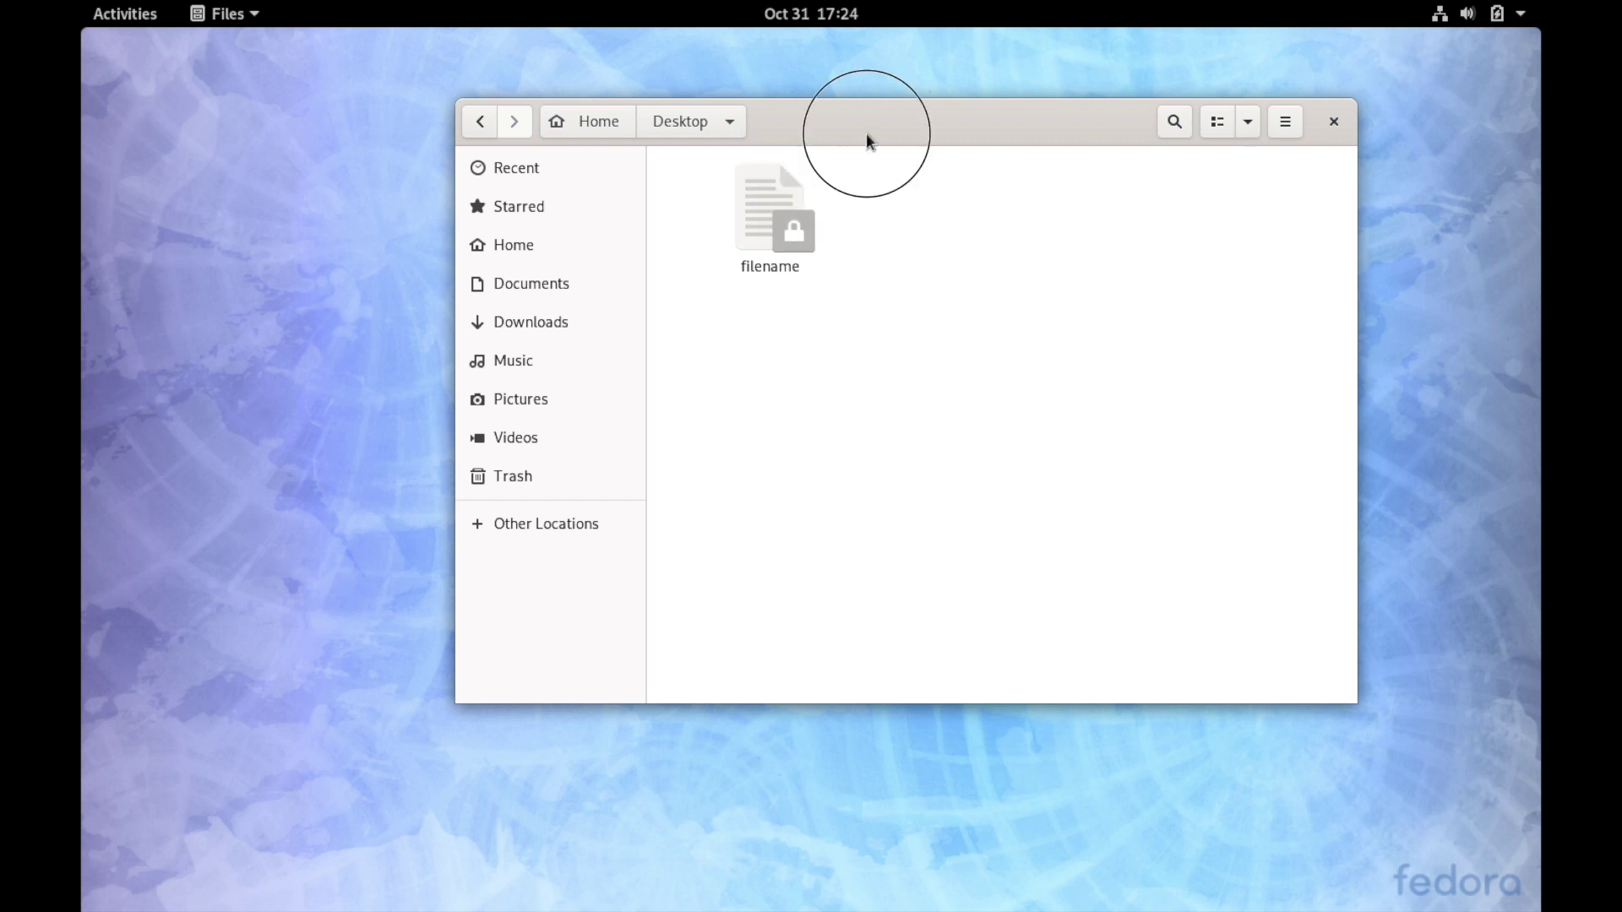
# - View the Desktop folder's path actions, then go back to the Home folder
pyautogui.moveTo(867, 137); pyautogui.dragTo(770, 108)
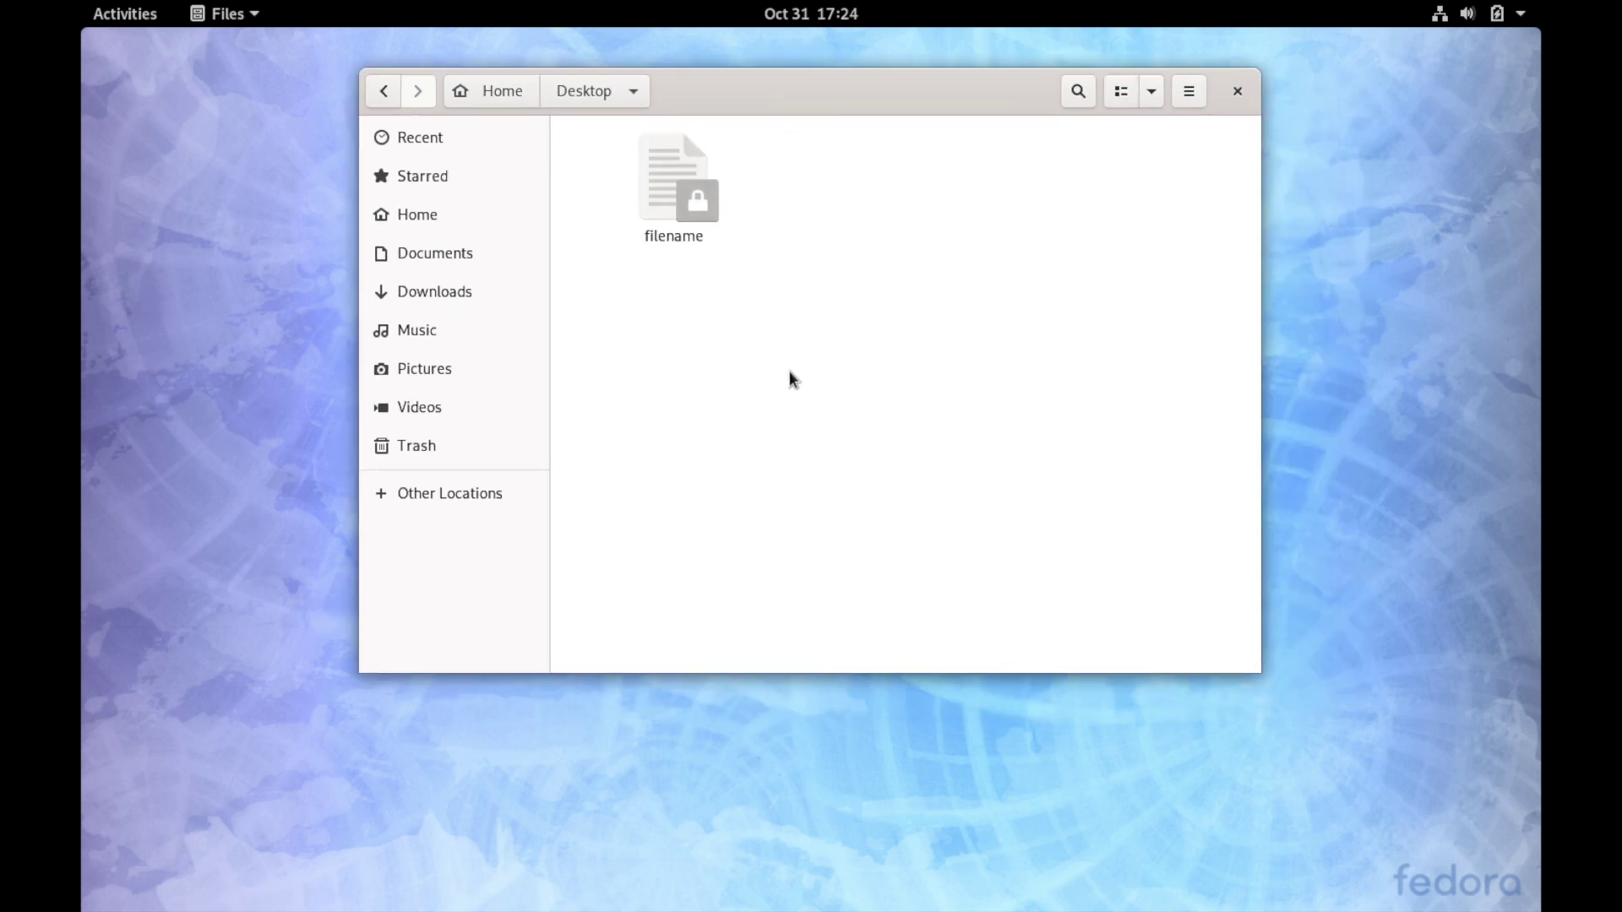
pyautogui.click(632, 95)
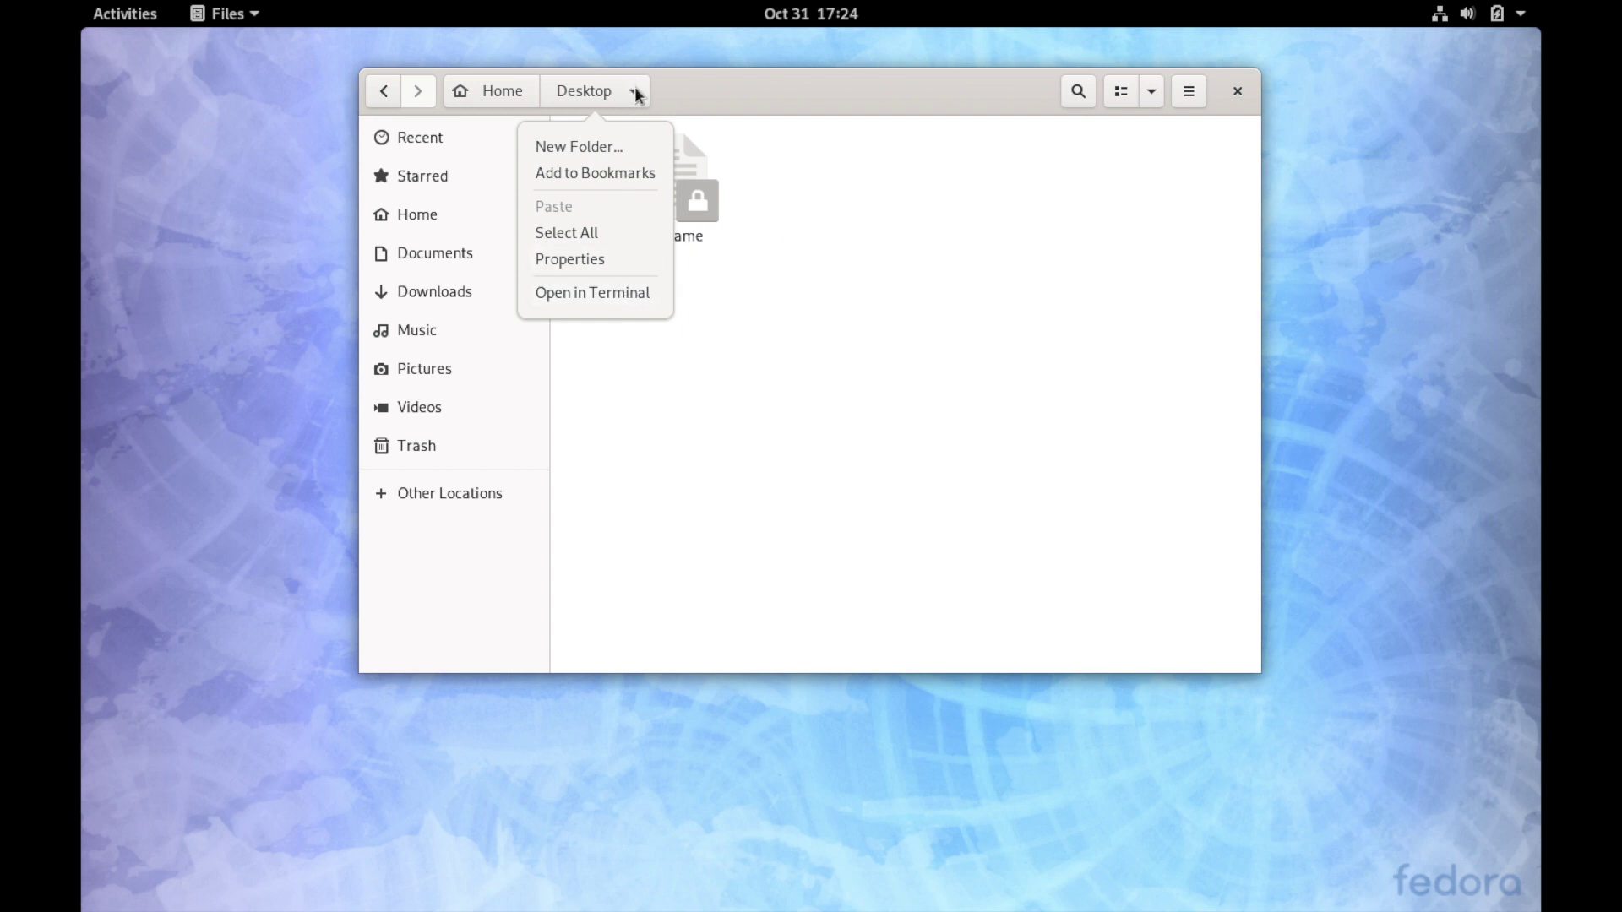
pyautogui.click(744, 352)
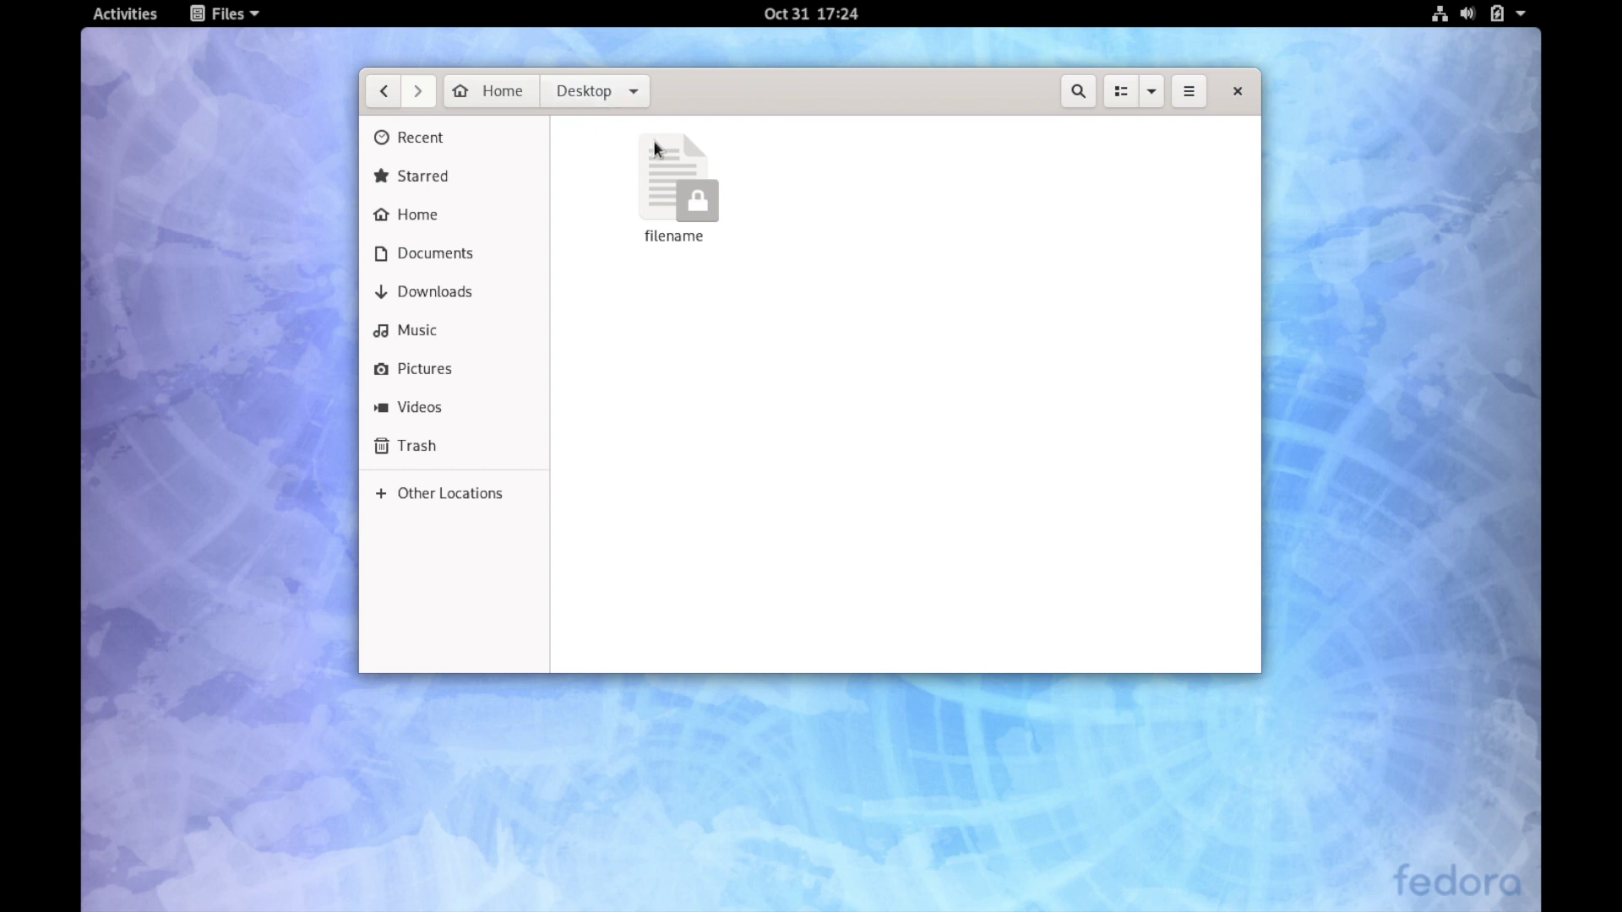
pyautogui.moveTo(826, 107); pyautogui.dragTo(791, 107)
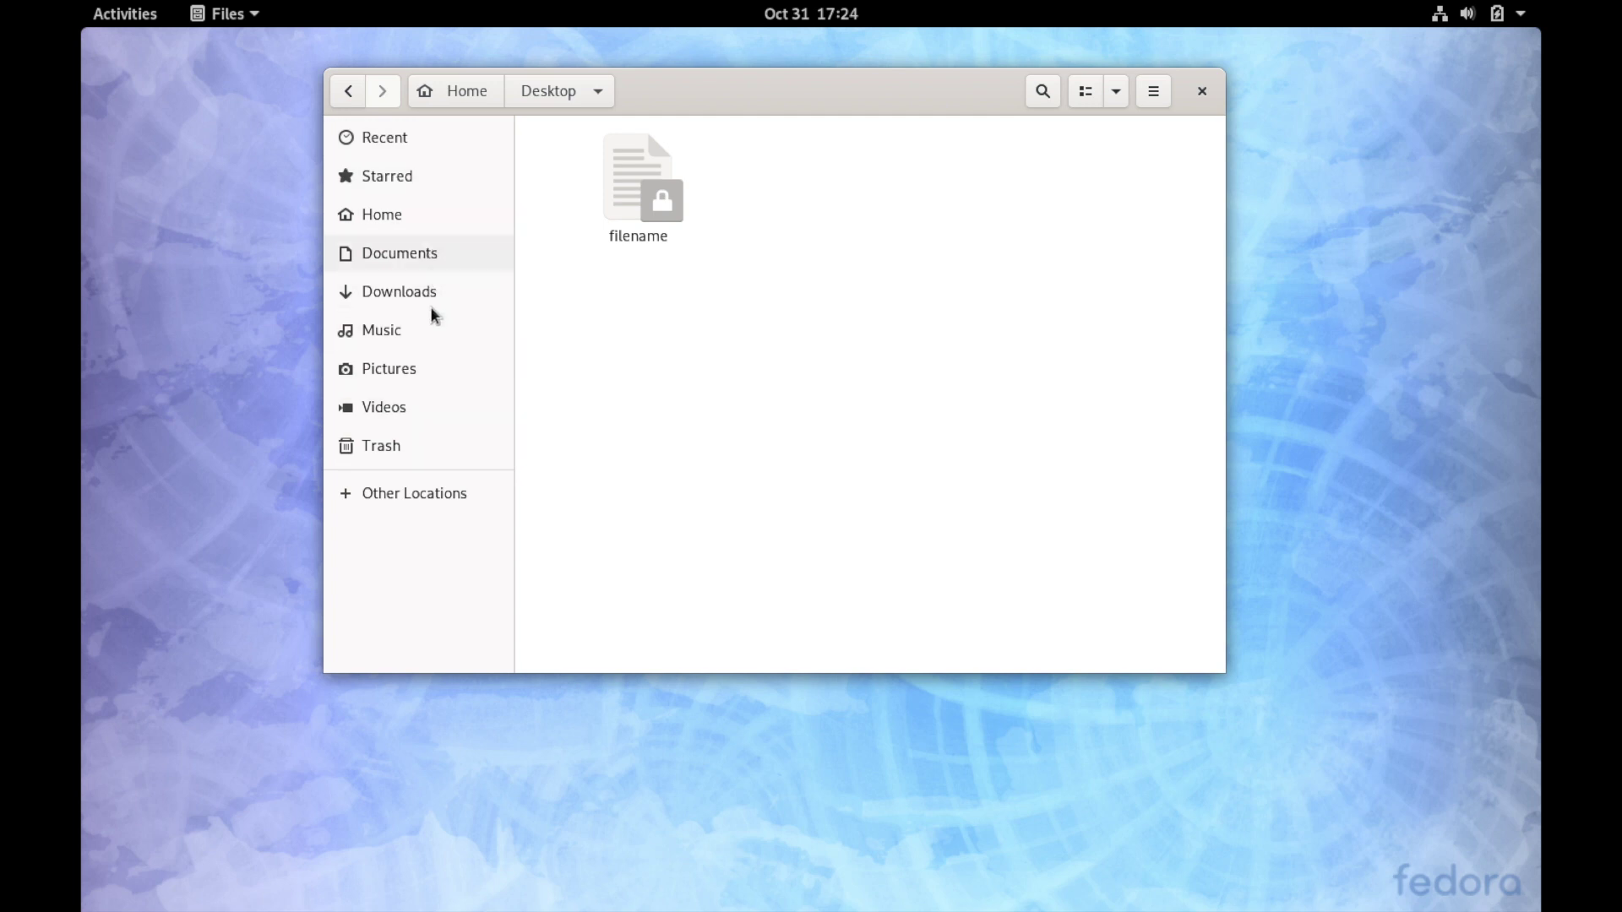
pyautogui.click(347, 98)
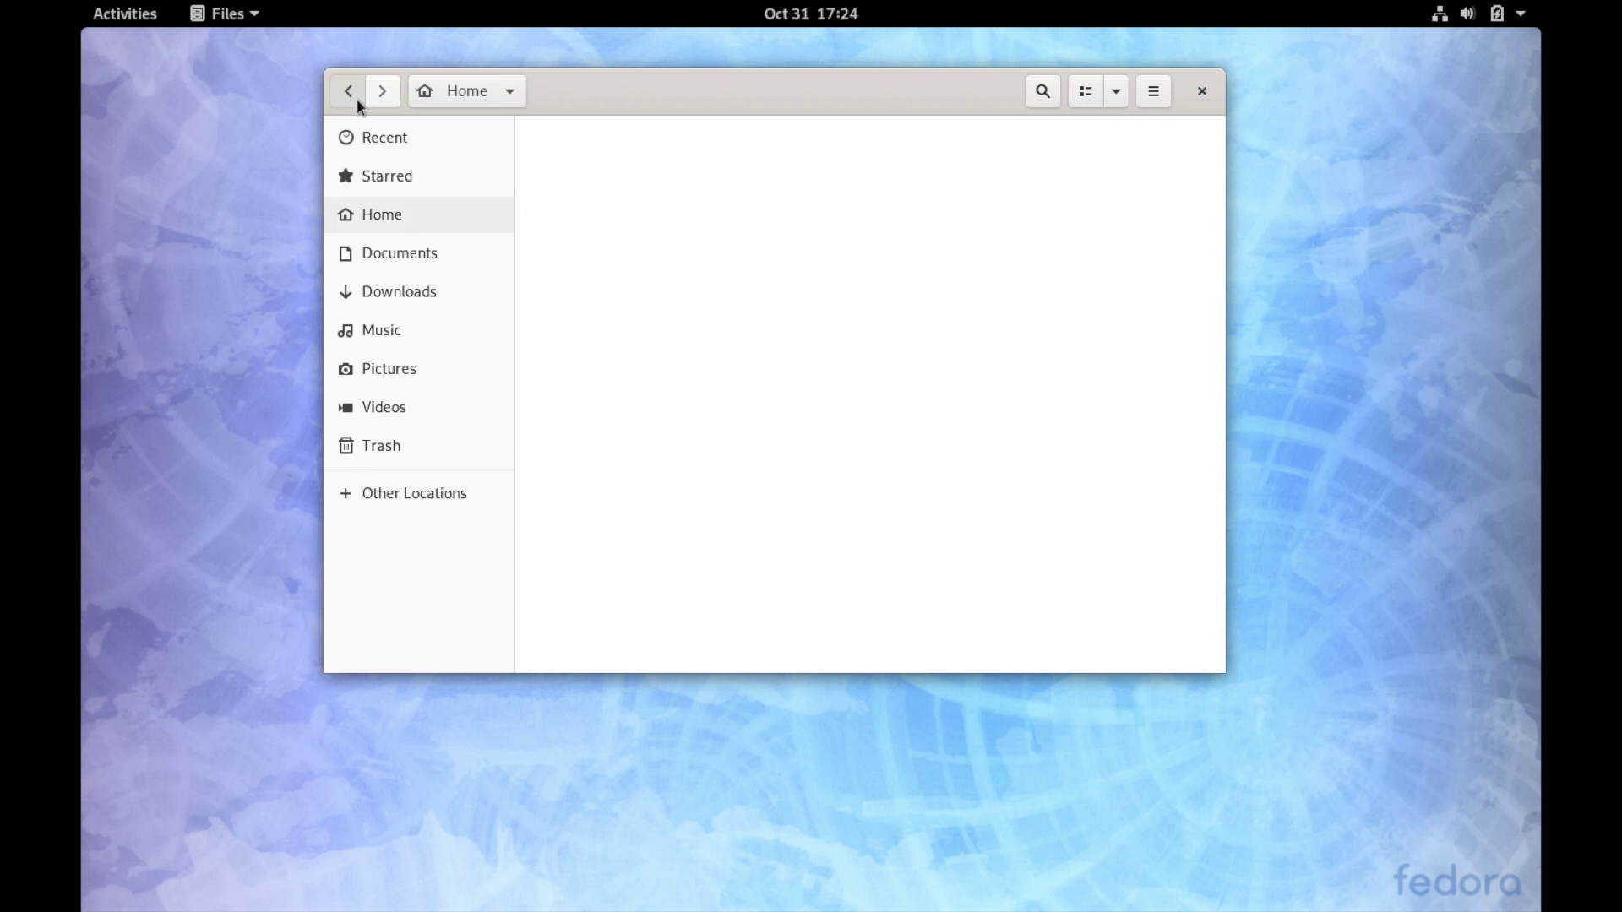
pyautogui.click(742, 428)
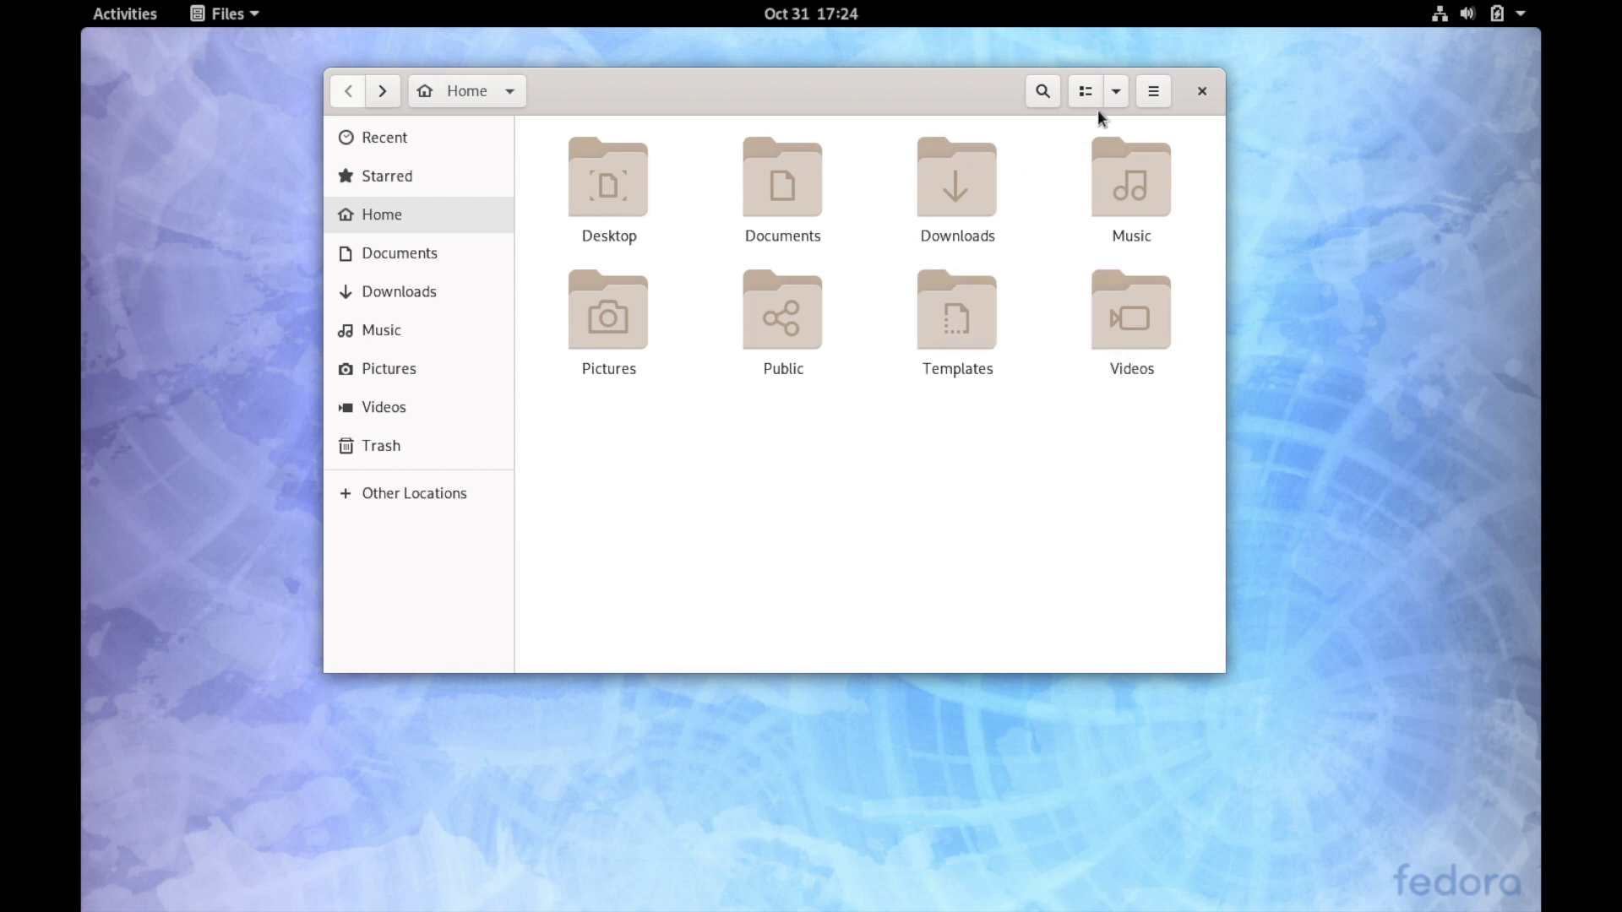
pyautogui.click(1117, 95)
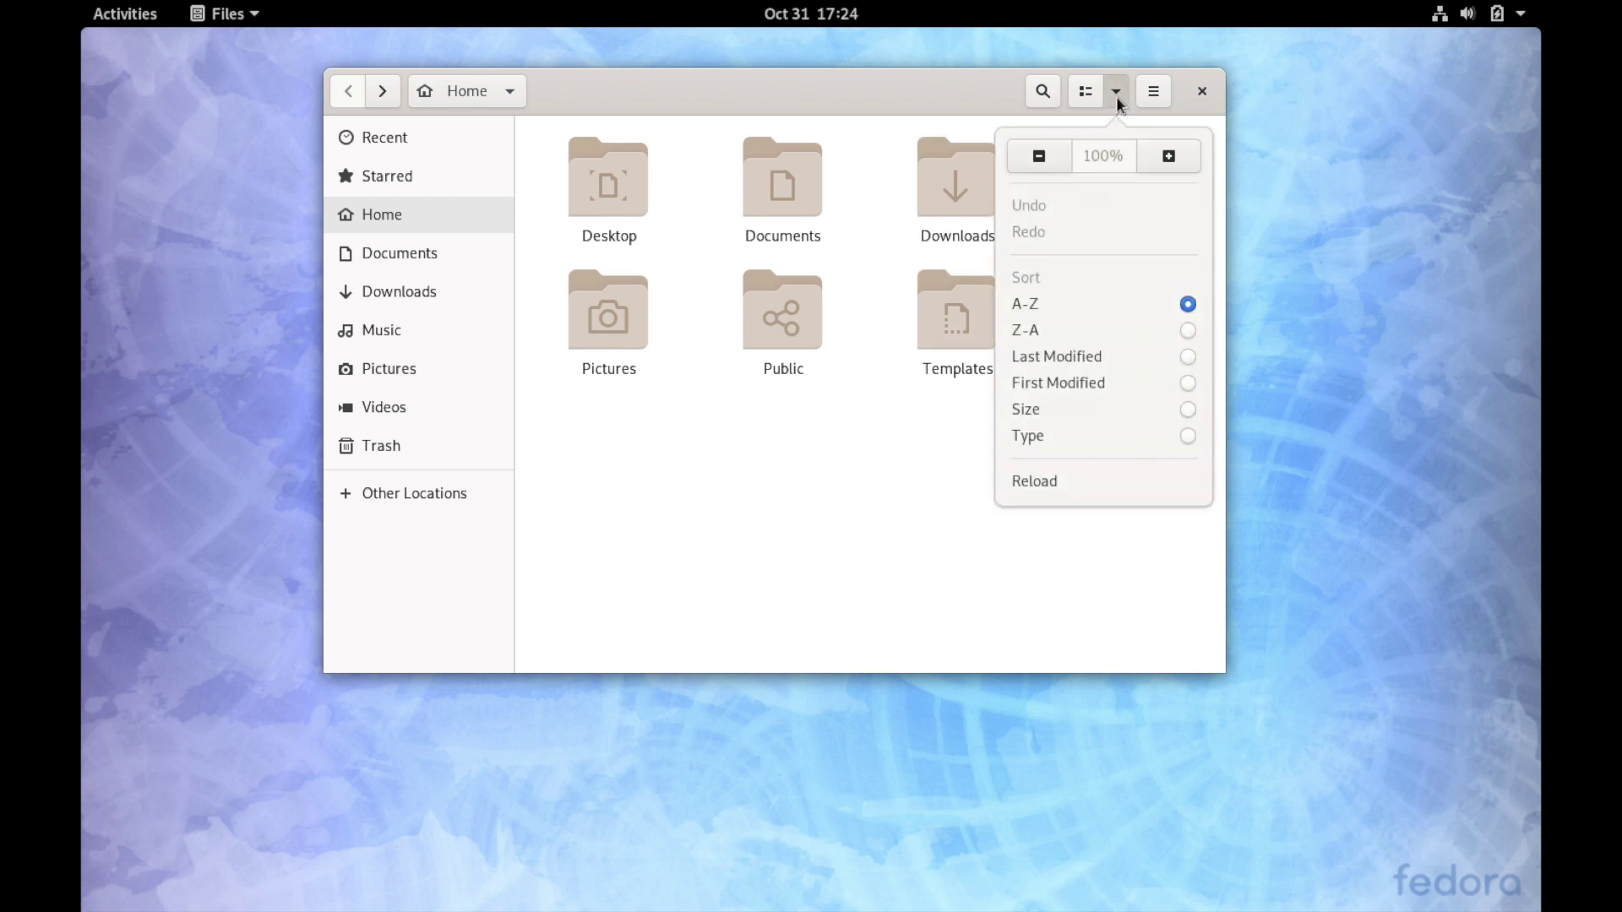
pyautogui.click(1163, 160)
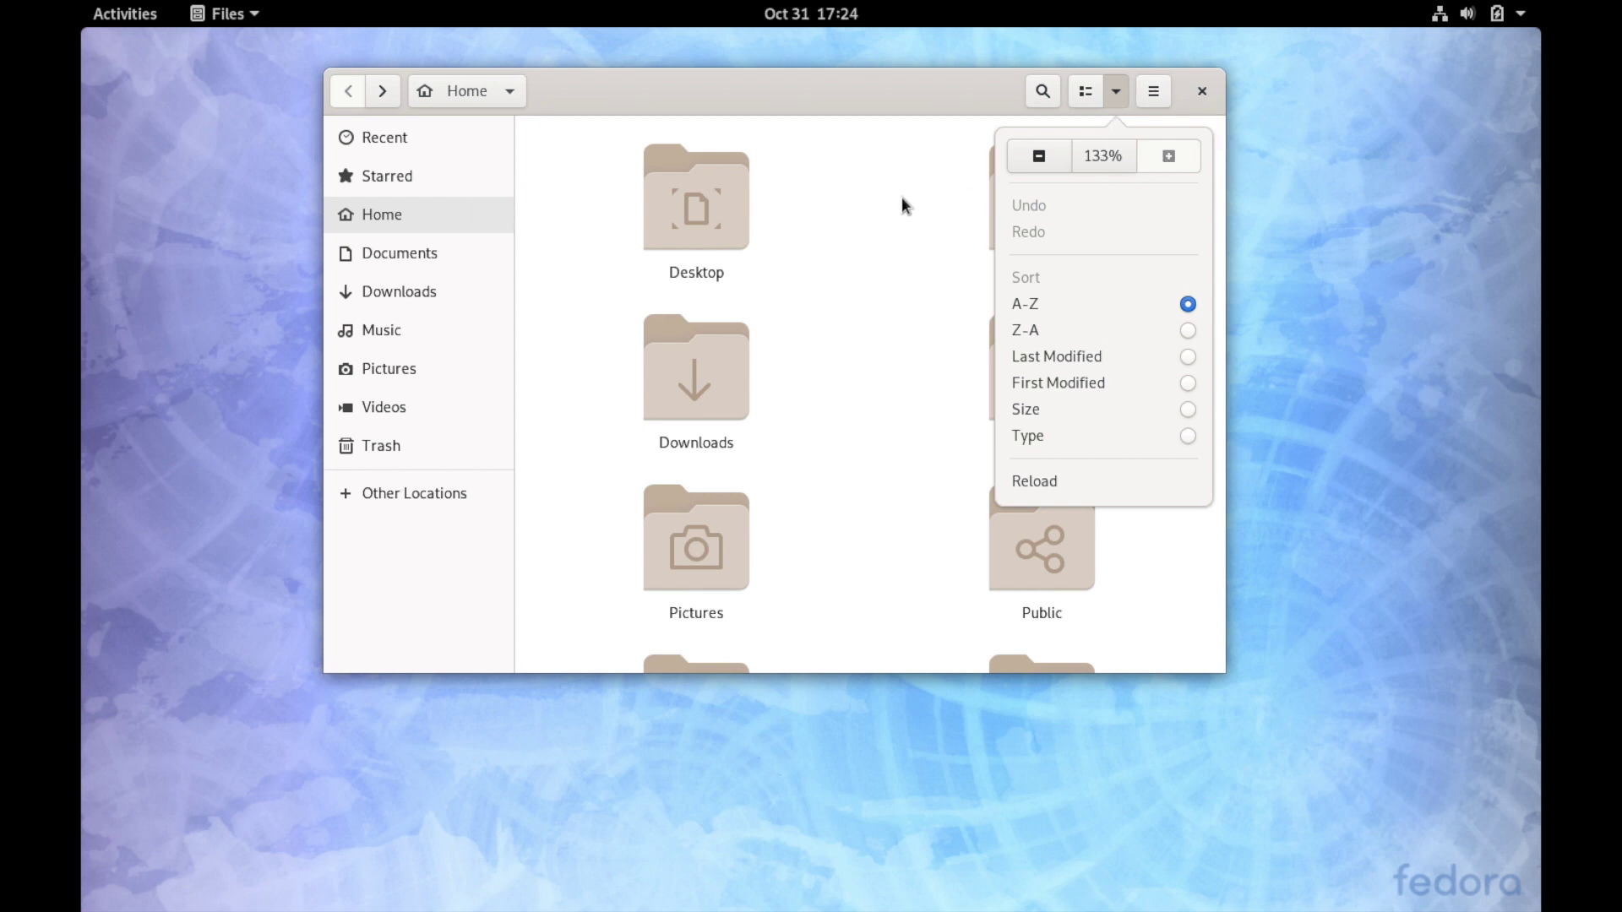
pyautogui.click(894, 225)
pyautogui.scroll(-3, 924, 313)
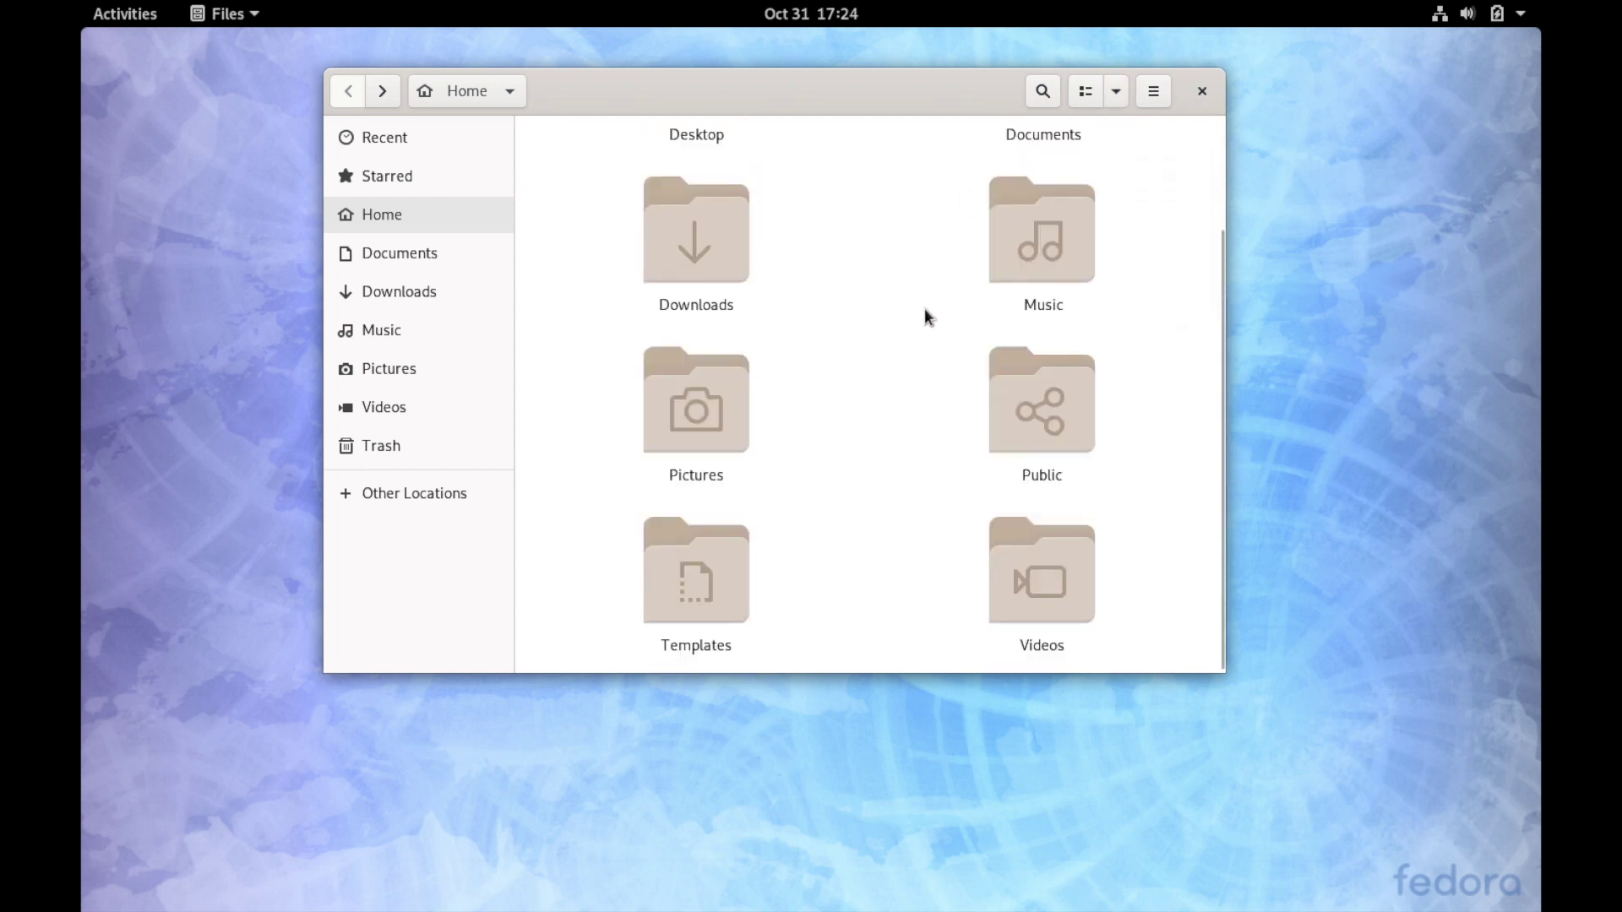
pyautogui.scroll(3, 924, 317)
pyautogui.click(1115, 98)
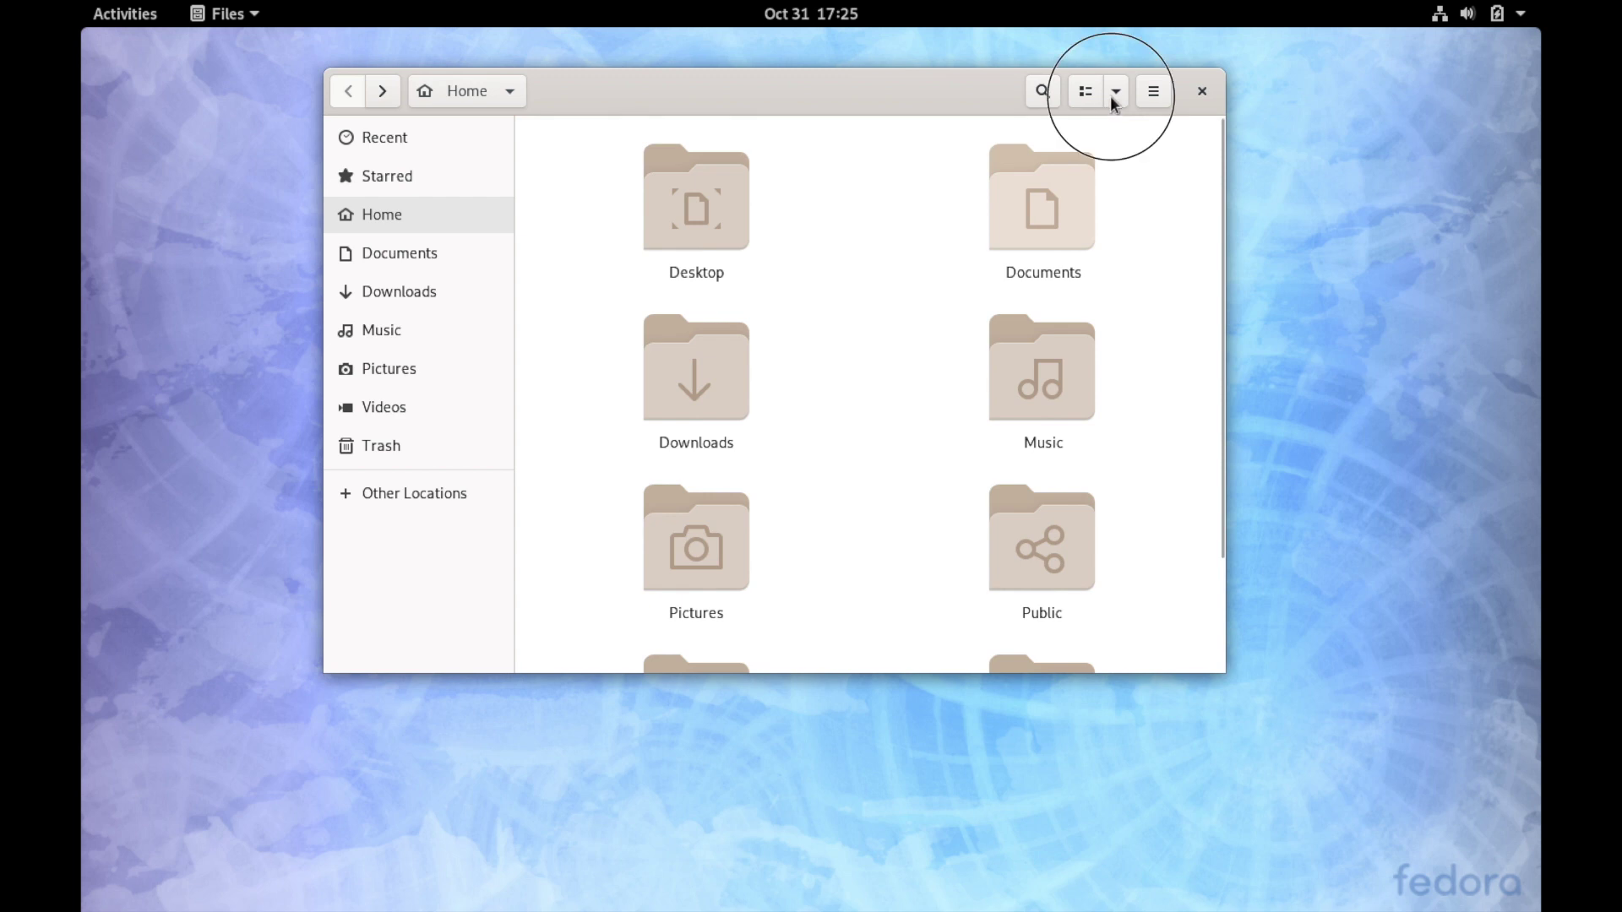
pyautogui.click(1122, 132)
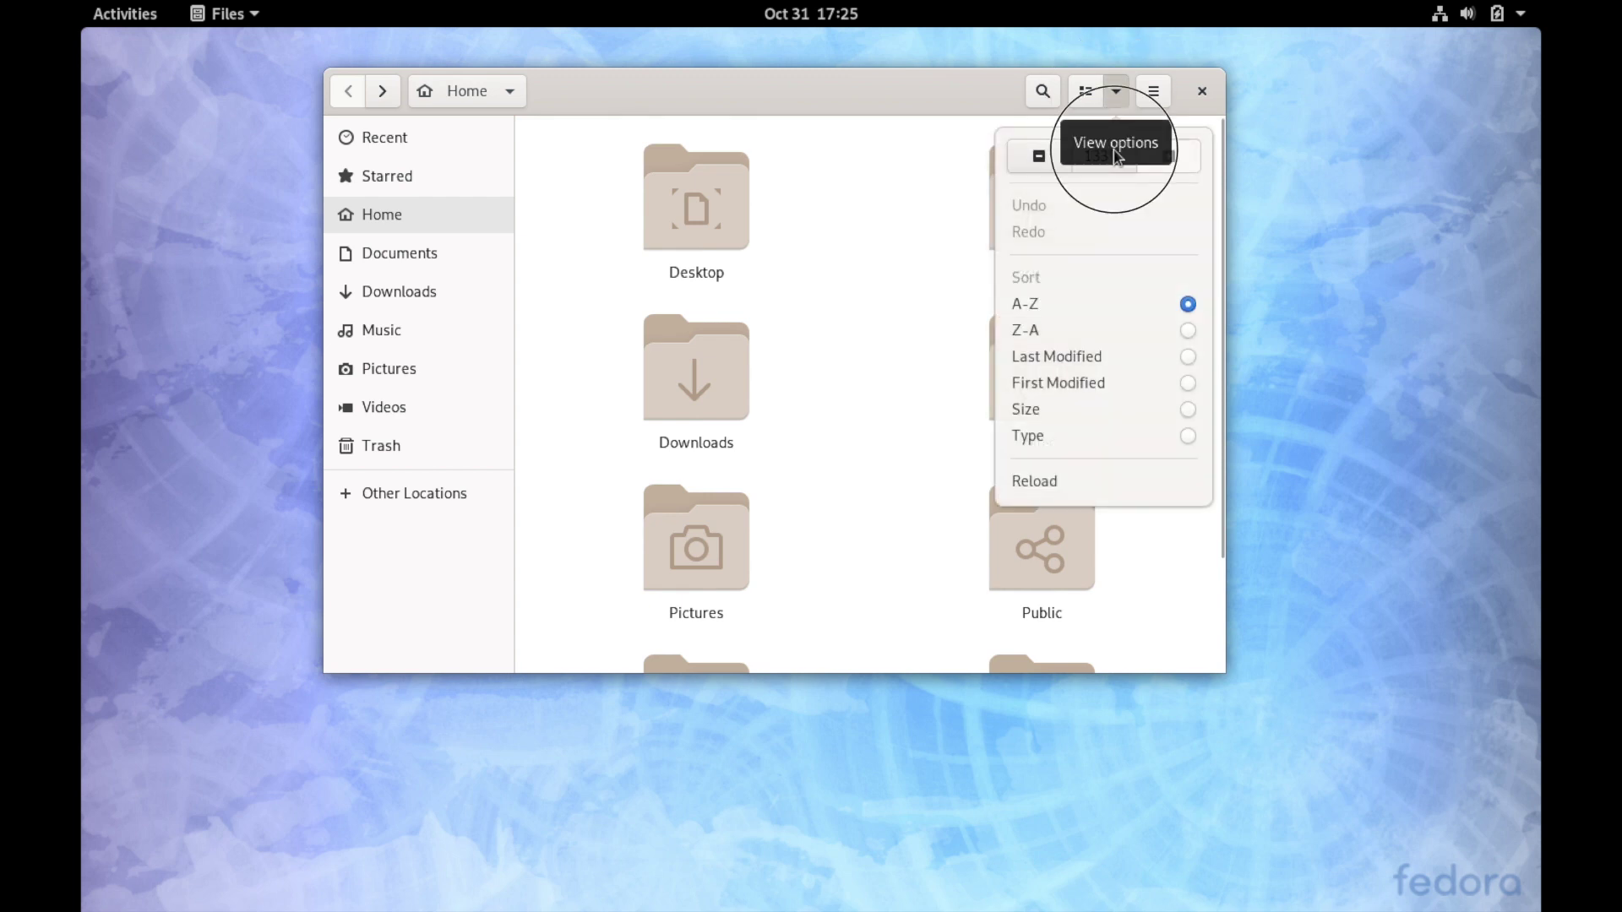
pyautogui.click(1048, 160)
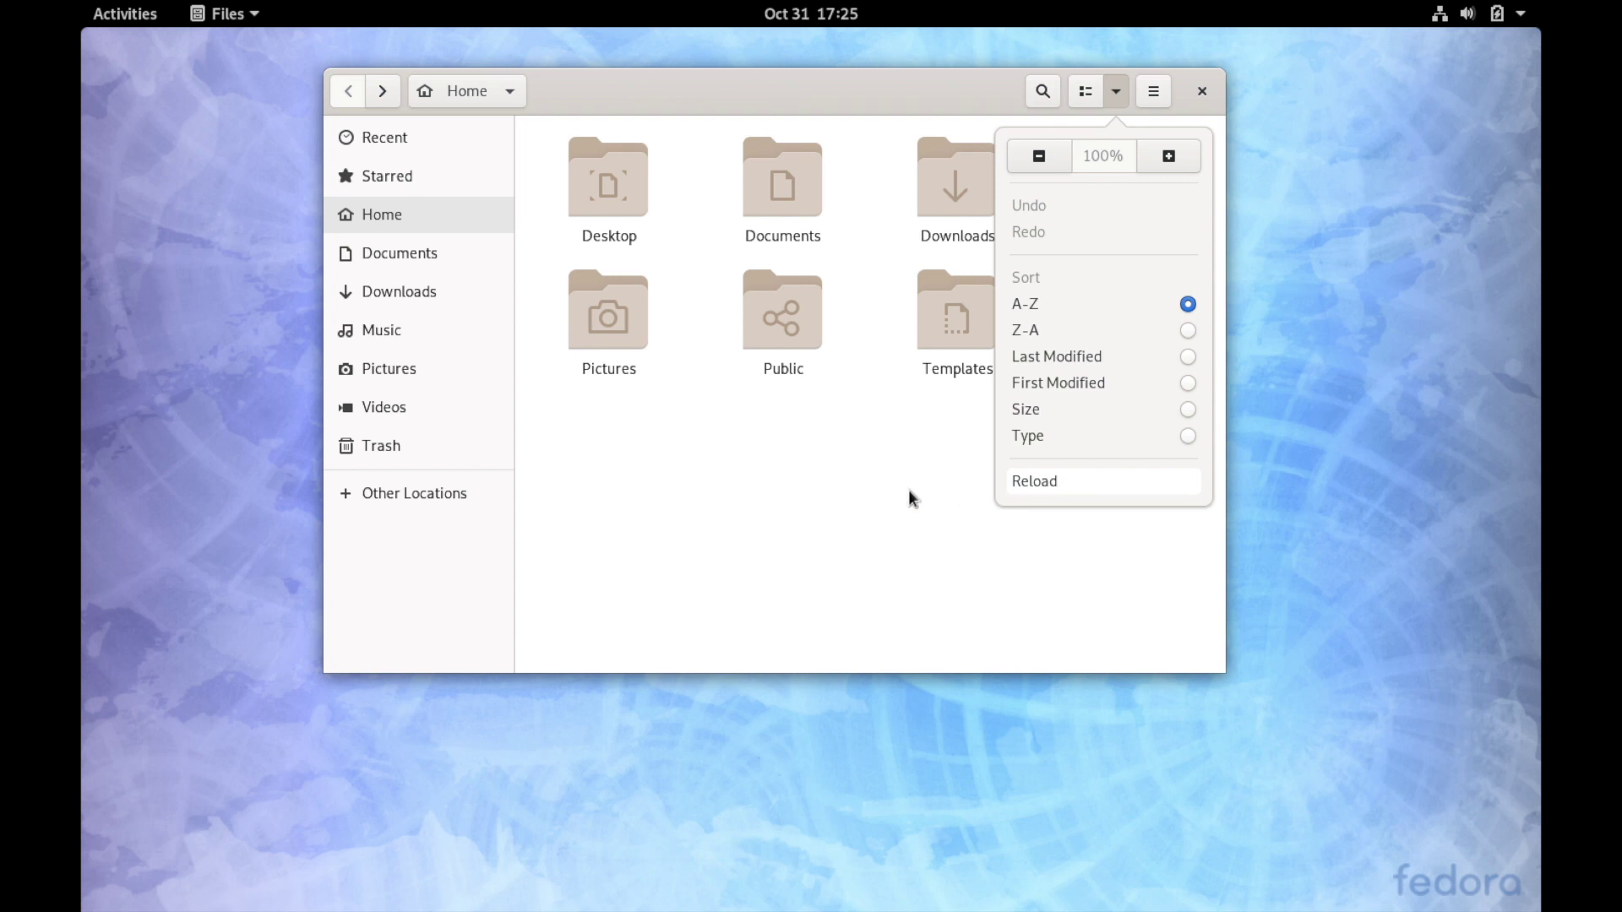
pyautogui.click(1156, 92)
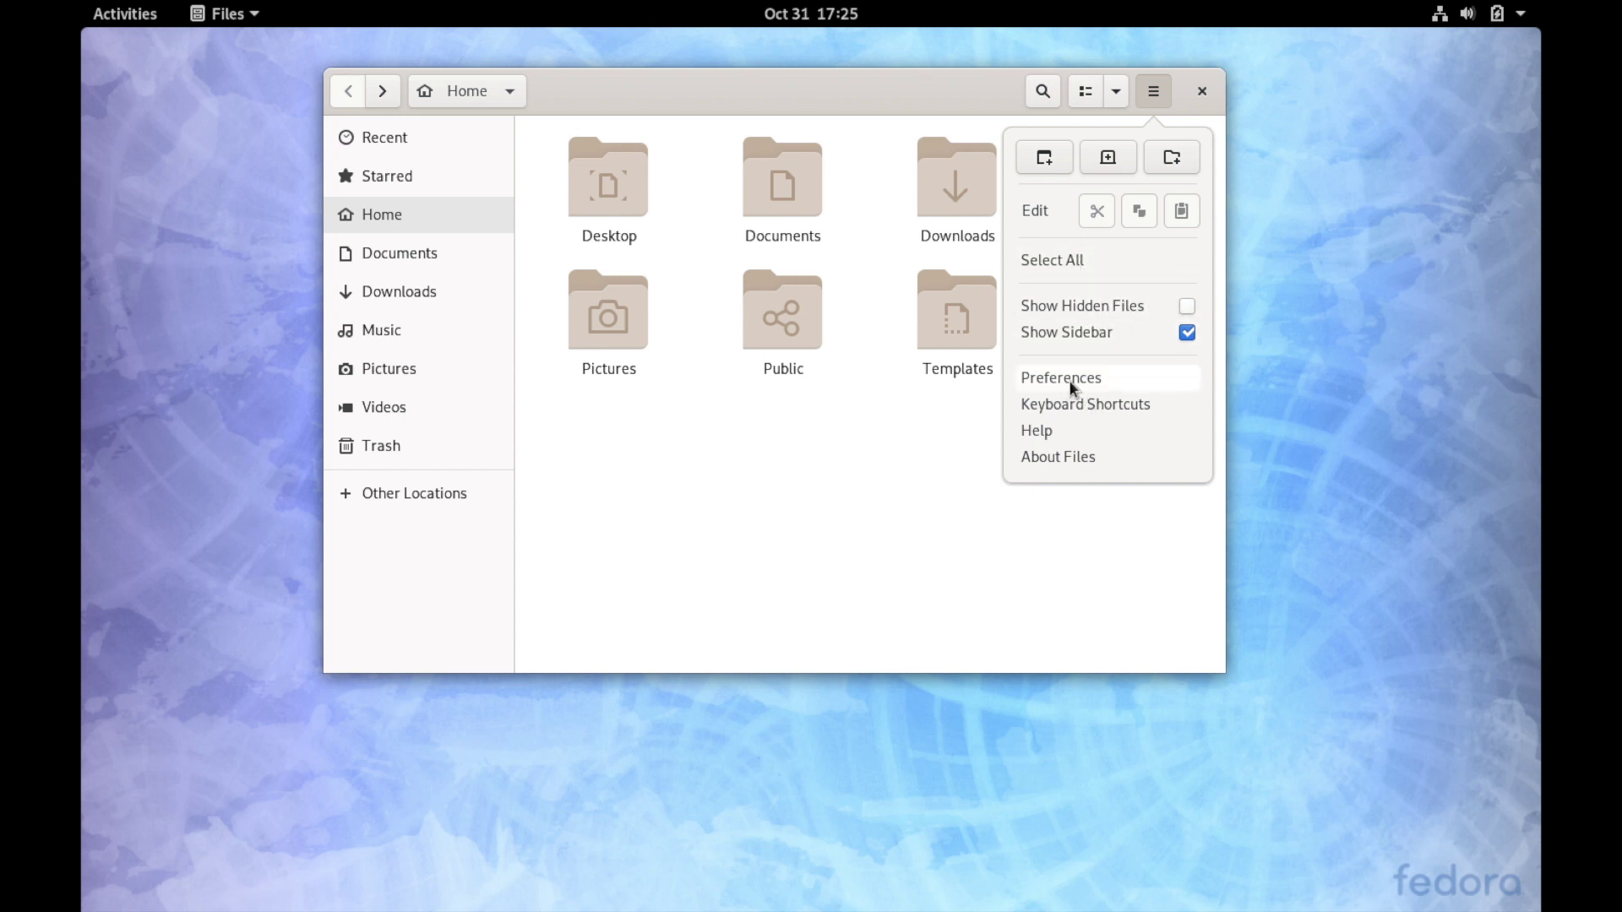
pyautogui.click(871, 461)
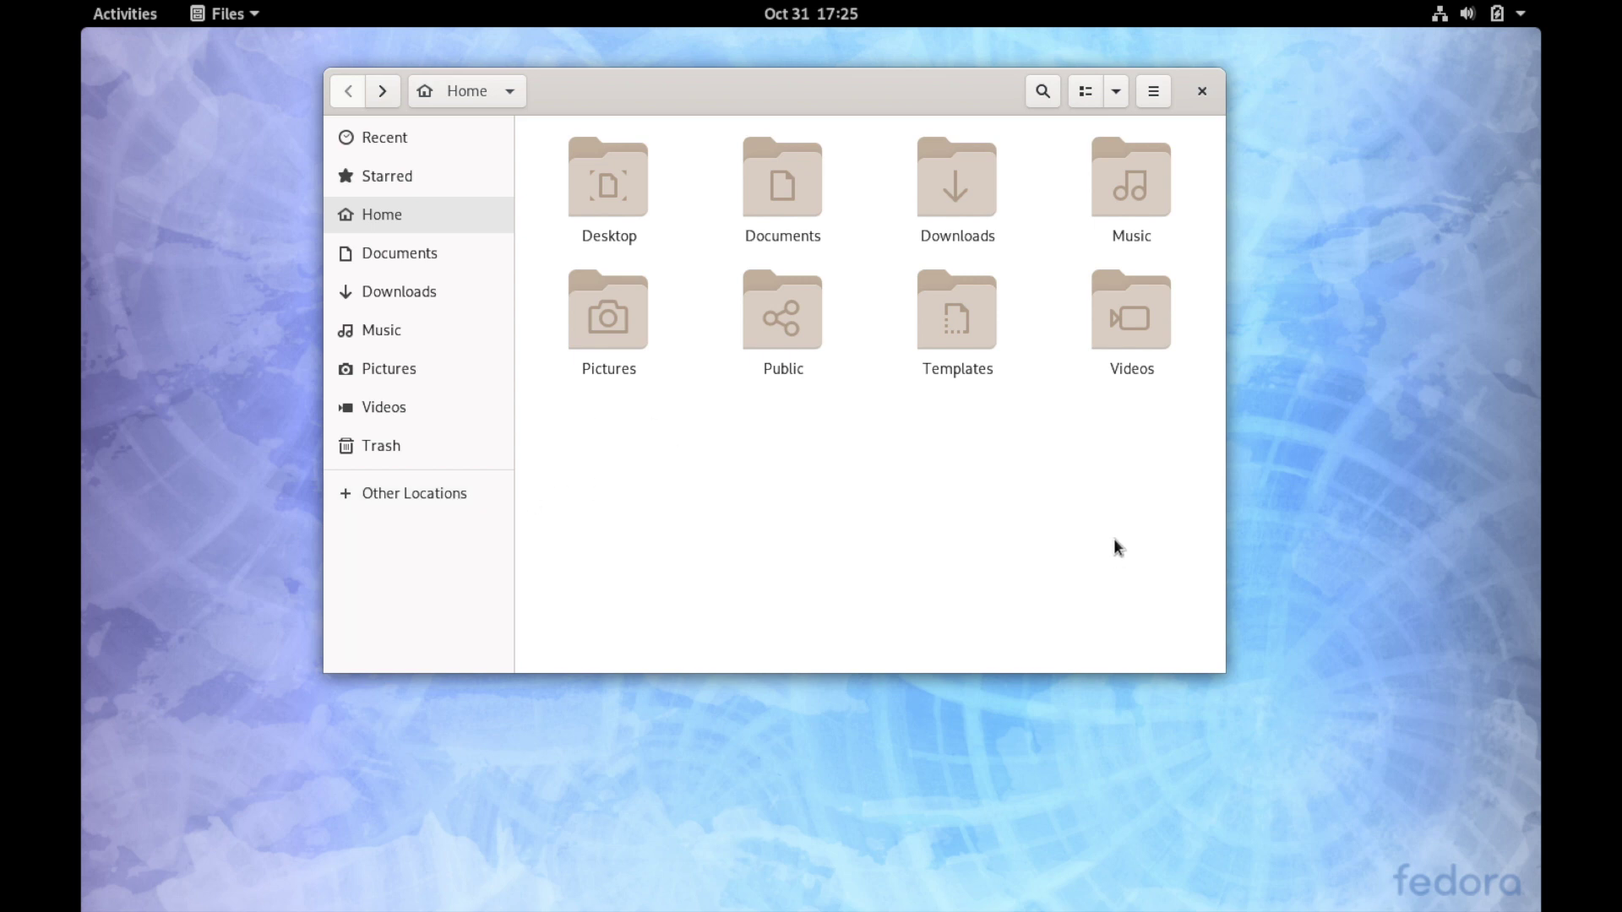
pyautogui.click(1202, 91)
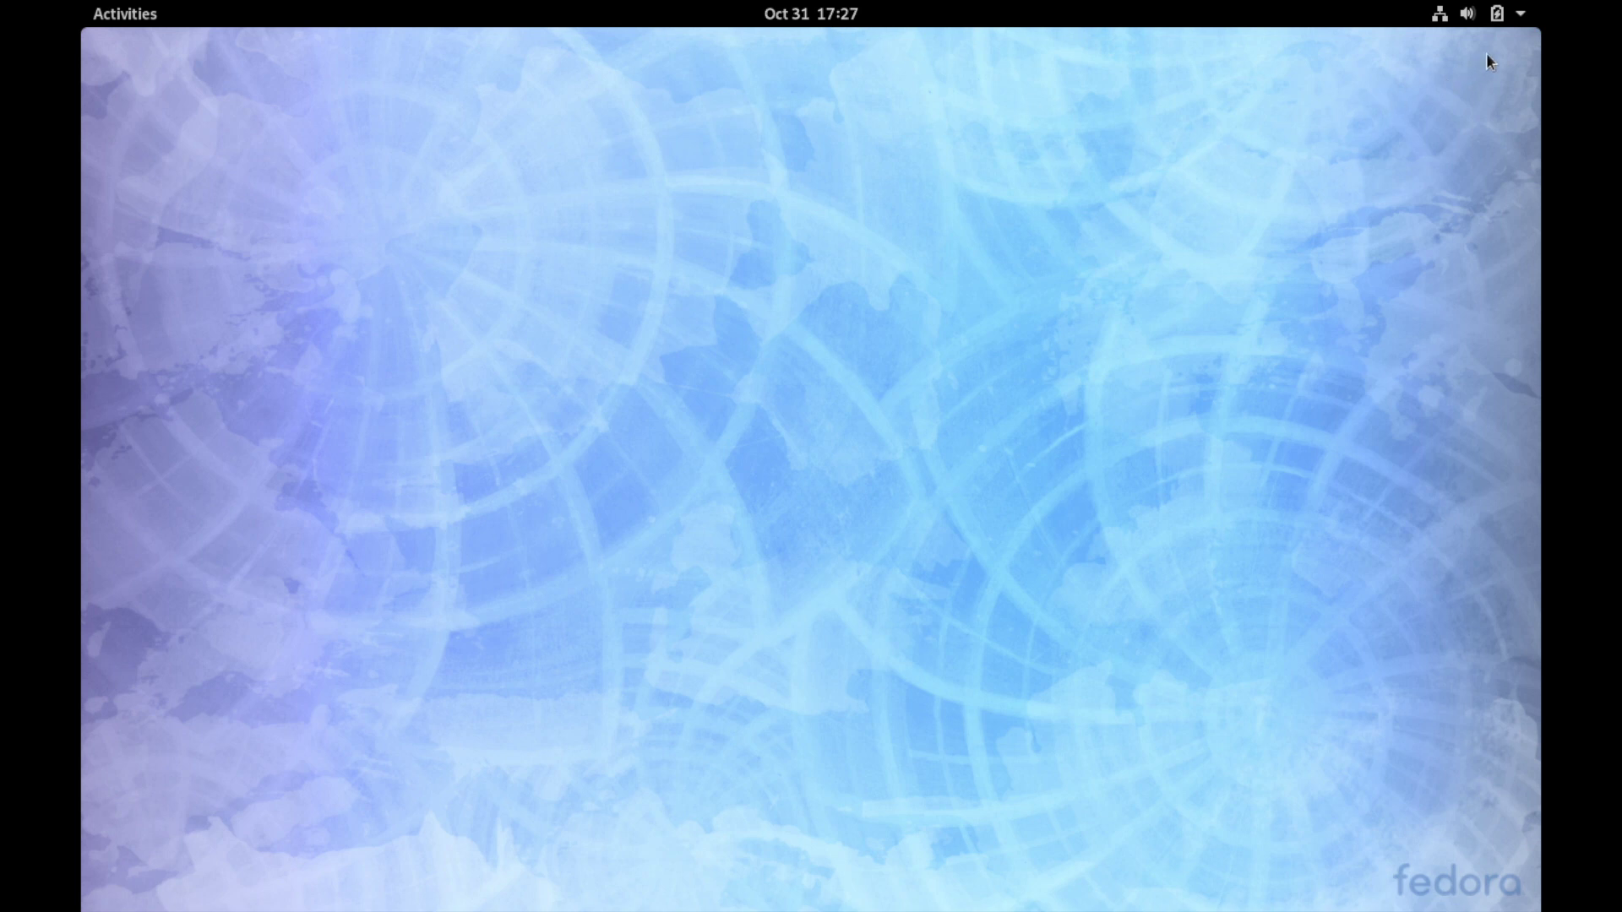
# - Check the top-right network, sound and battery menu, then right-click the desktop for its options
pyautogui.click(1520, 19)
pyautogui.rightClick(855, 277)
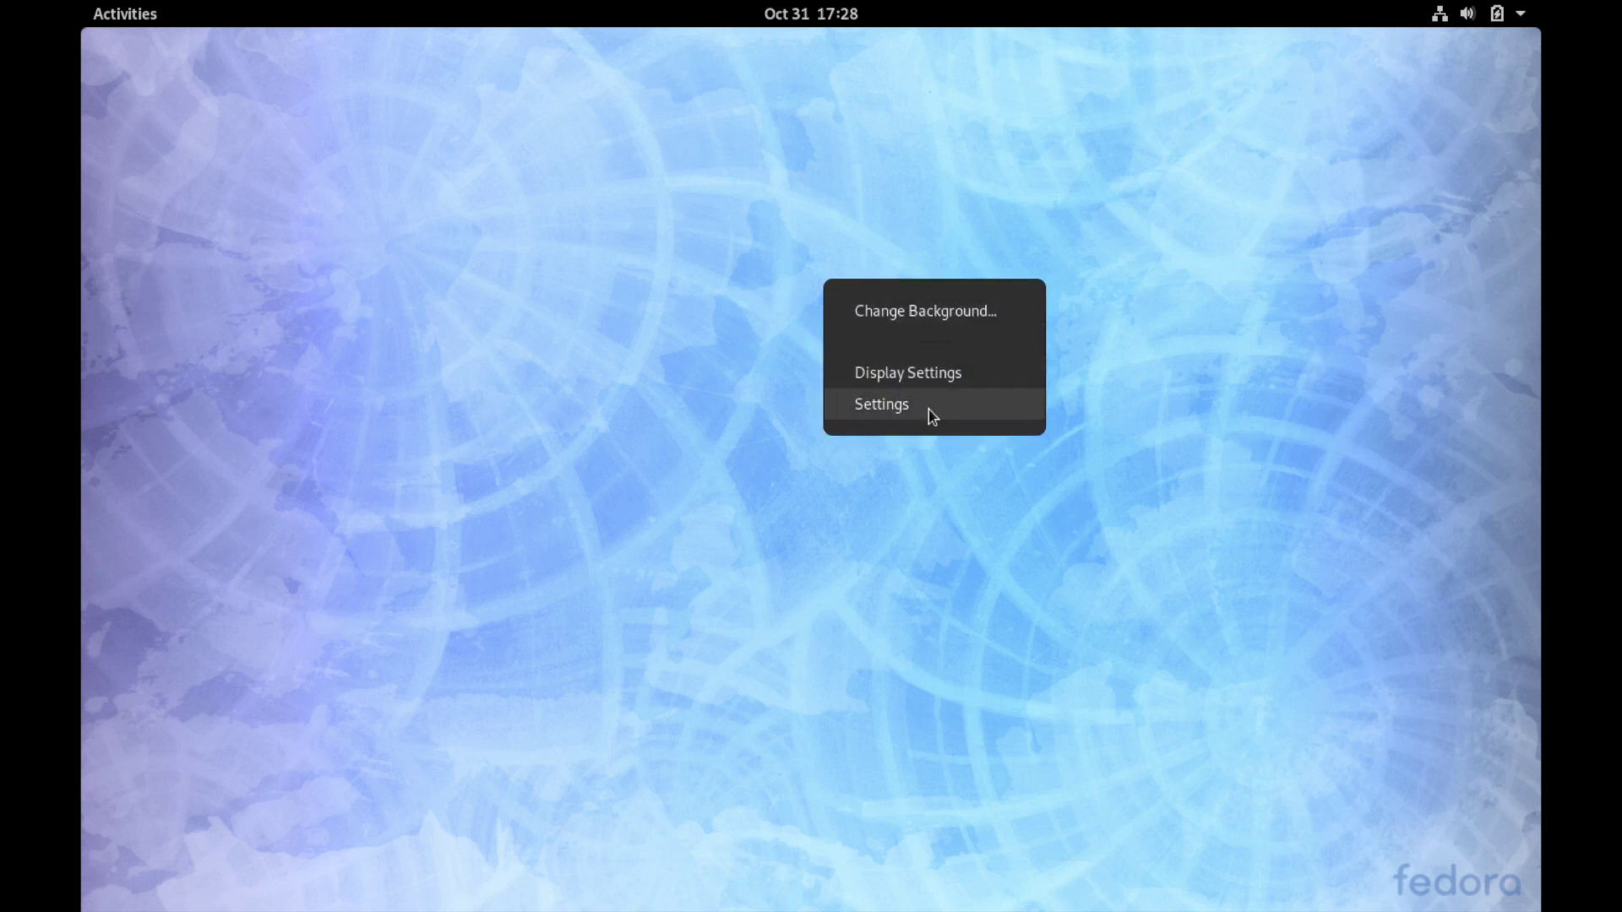
# - Apply the mountain road thumbnail via Set Background and Lock Screen, then close the Settings window
pyautogui.click(948, 314)
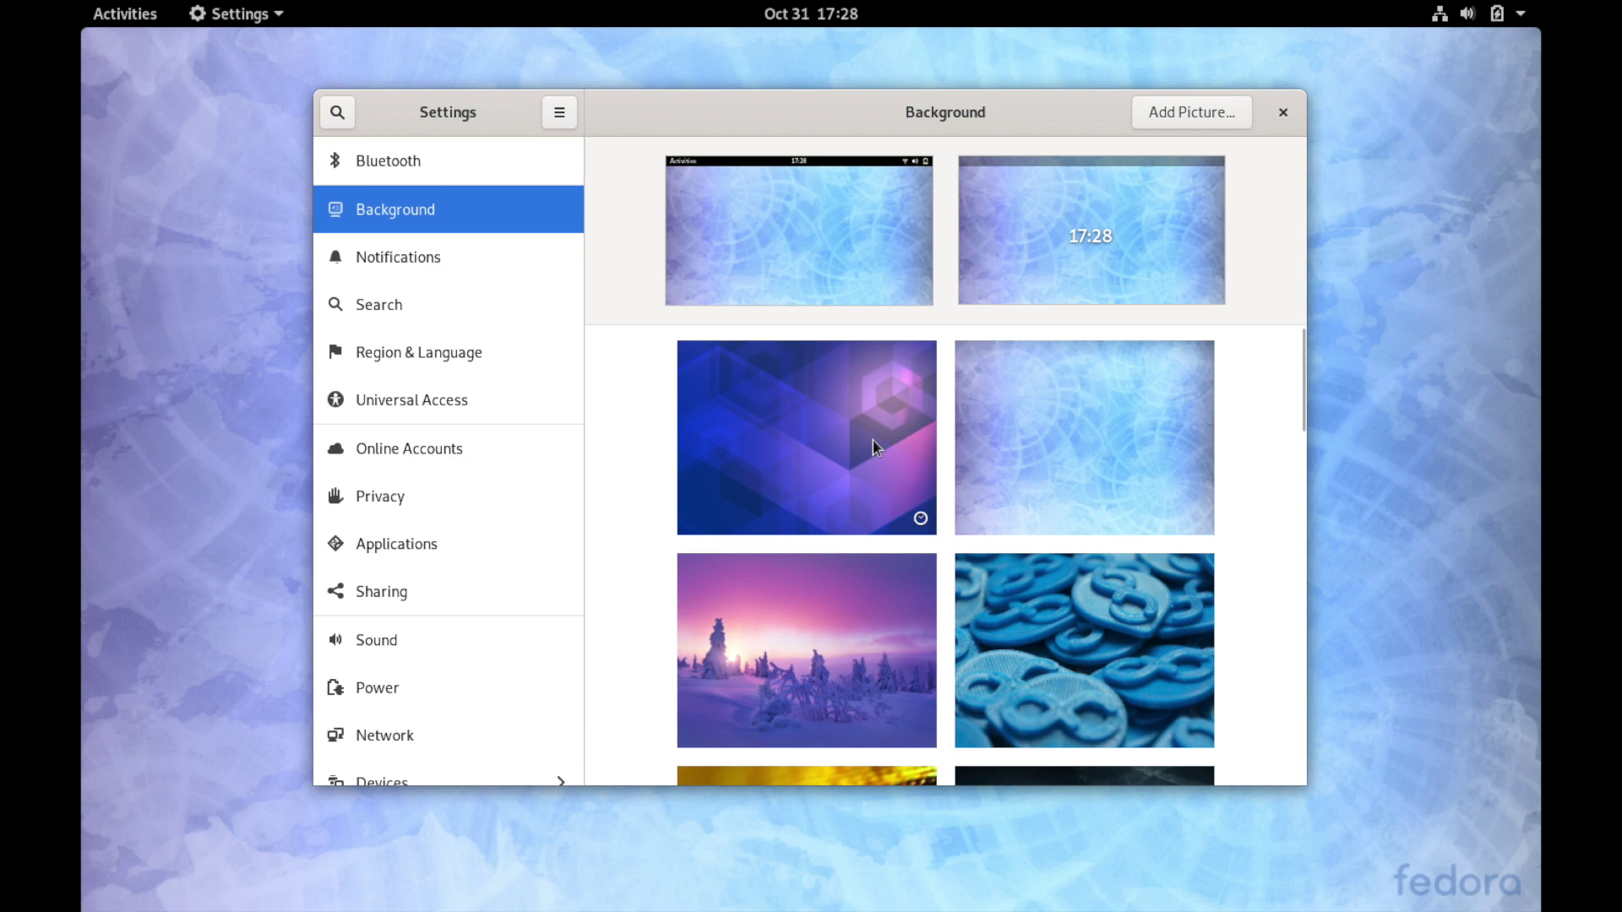
pyautogui.scroll(-5, 1109, 427)
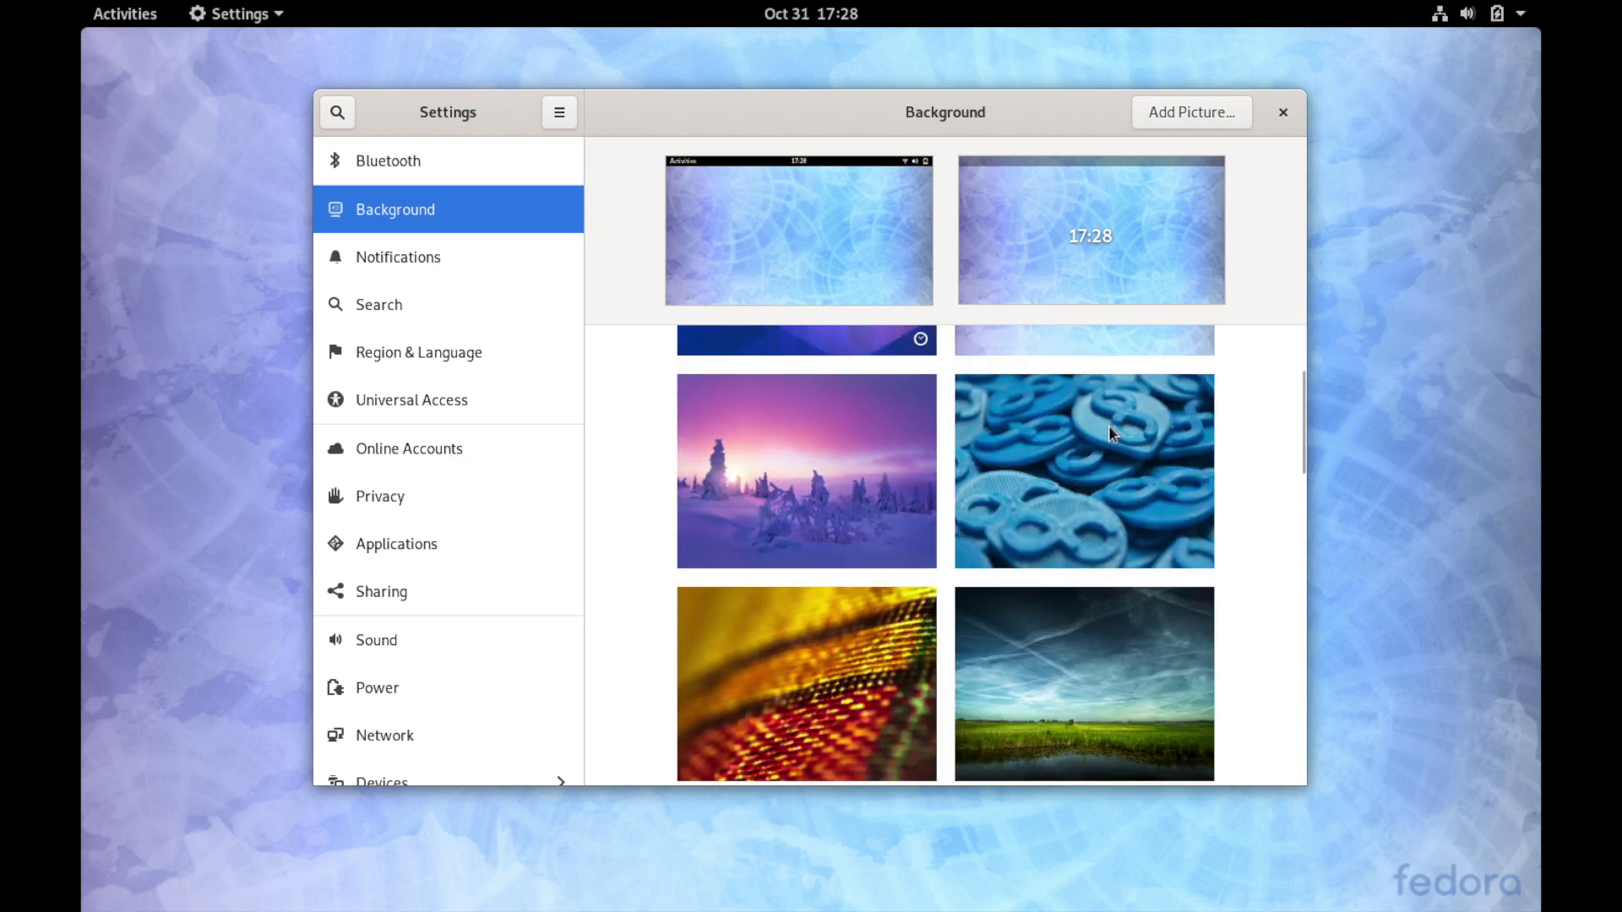
pyautogui.scroll(-4, 1110, 431)
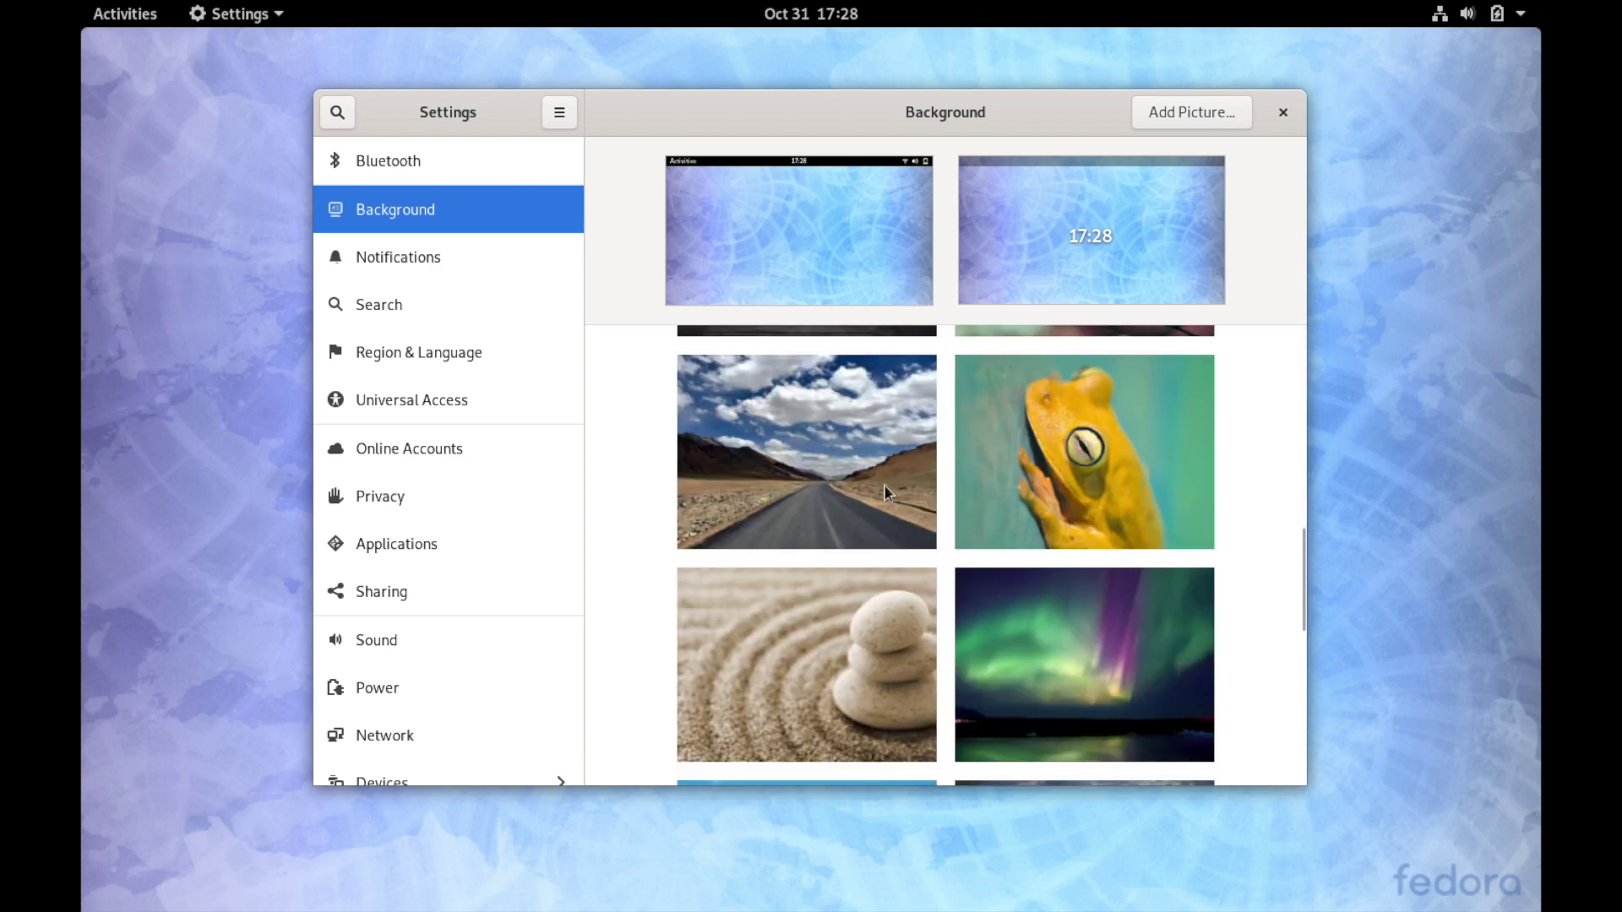
pyautogui.click(831, 427)
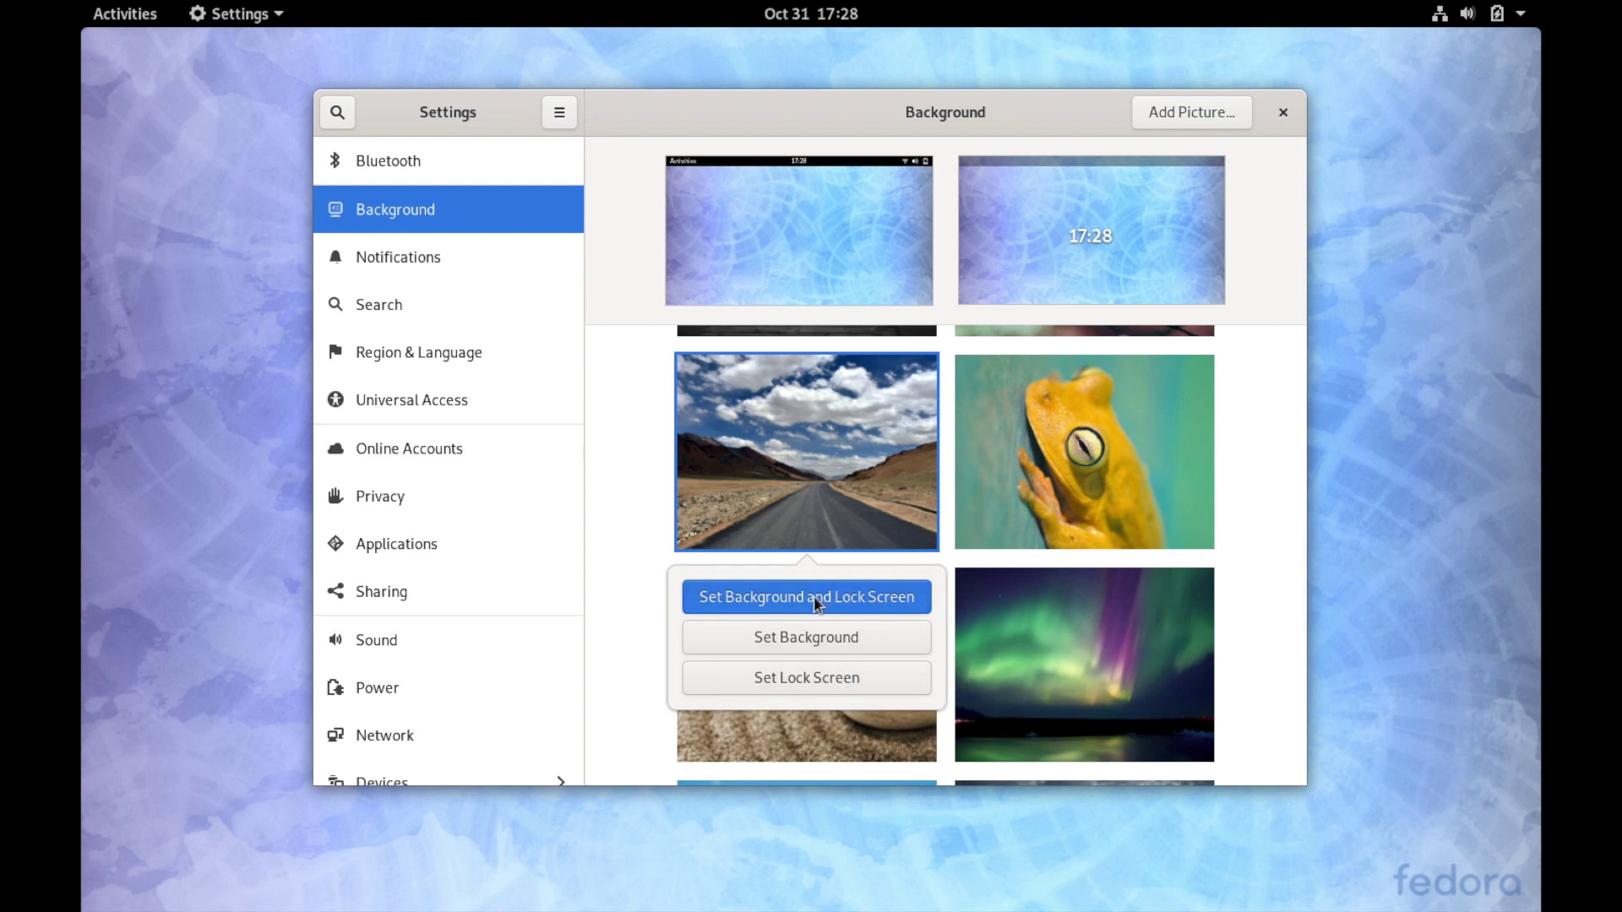
pyautogui.click(790, 600)
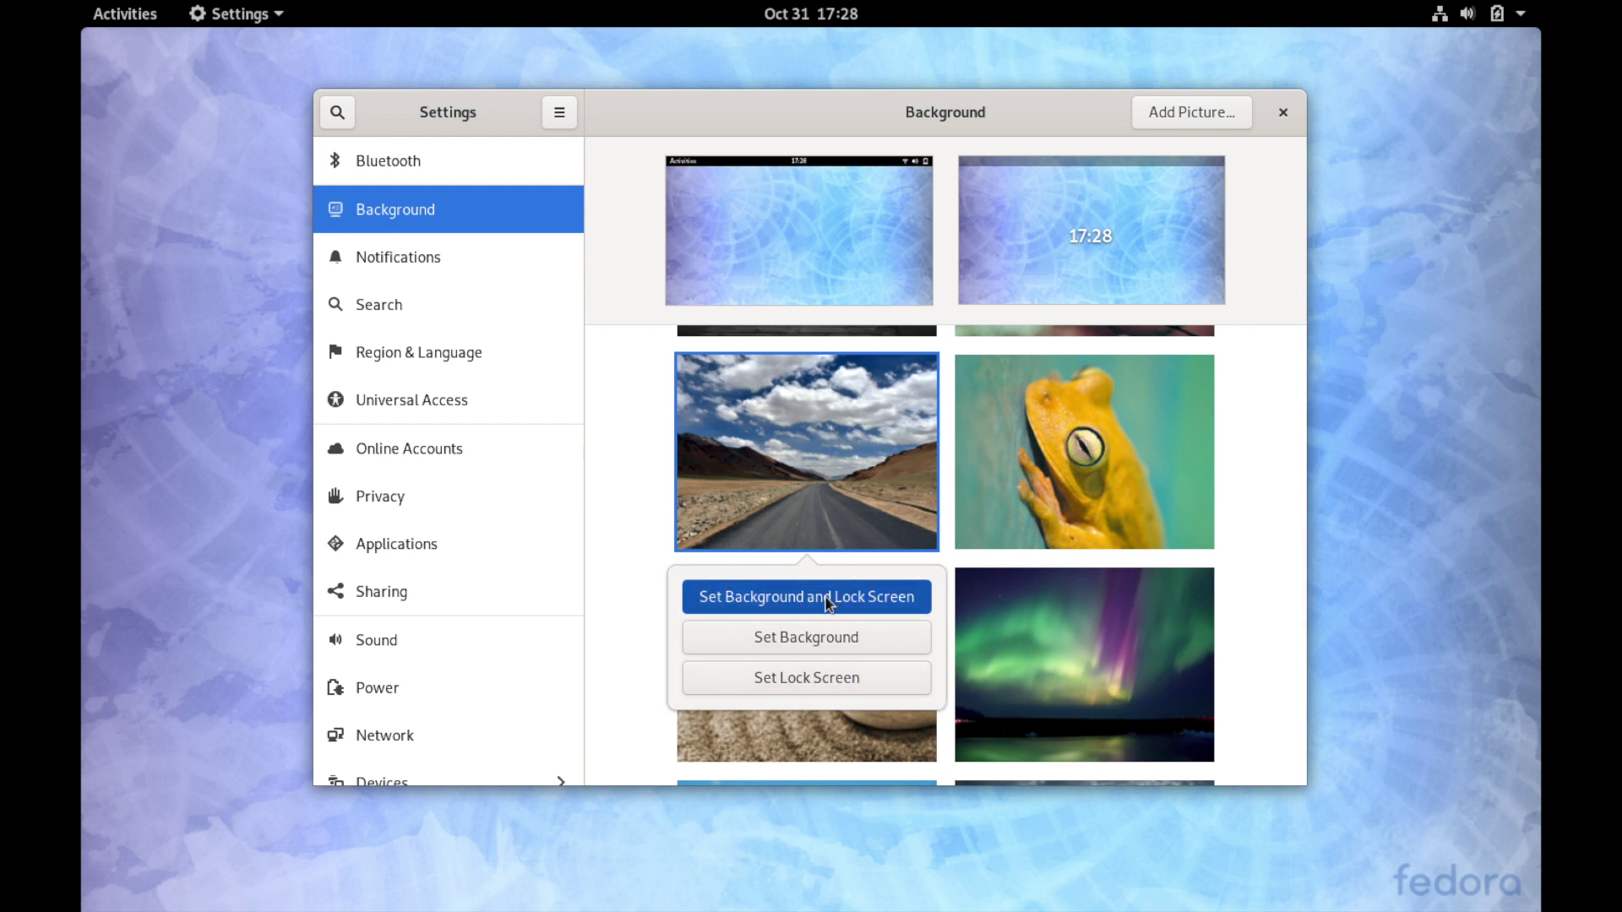
pyautogui.click(862, 599)
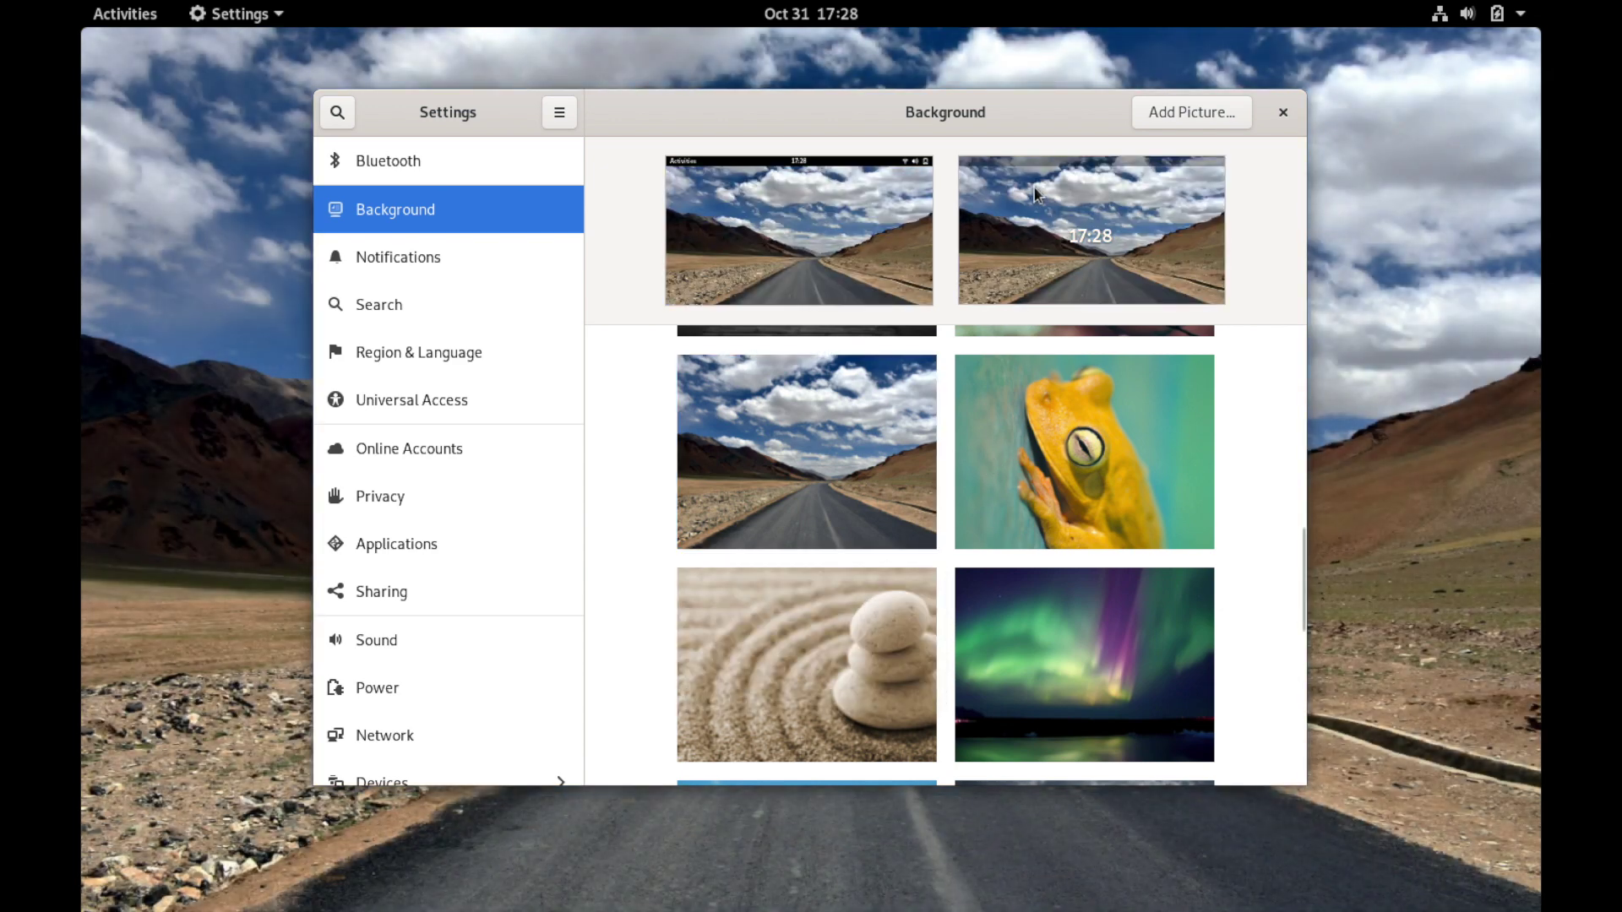
pyautogui.moveTo(963, 134); pyautogui.dragTo(1112, 175)
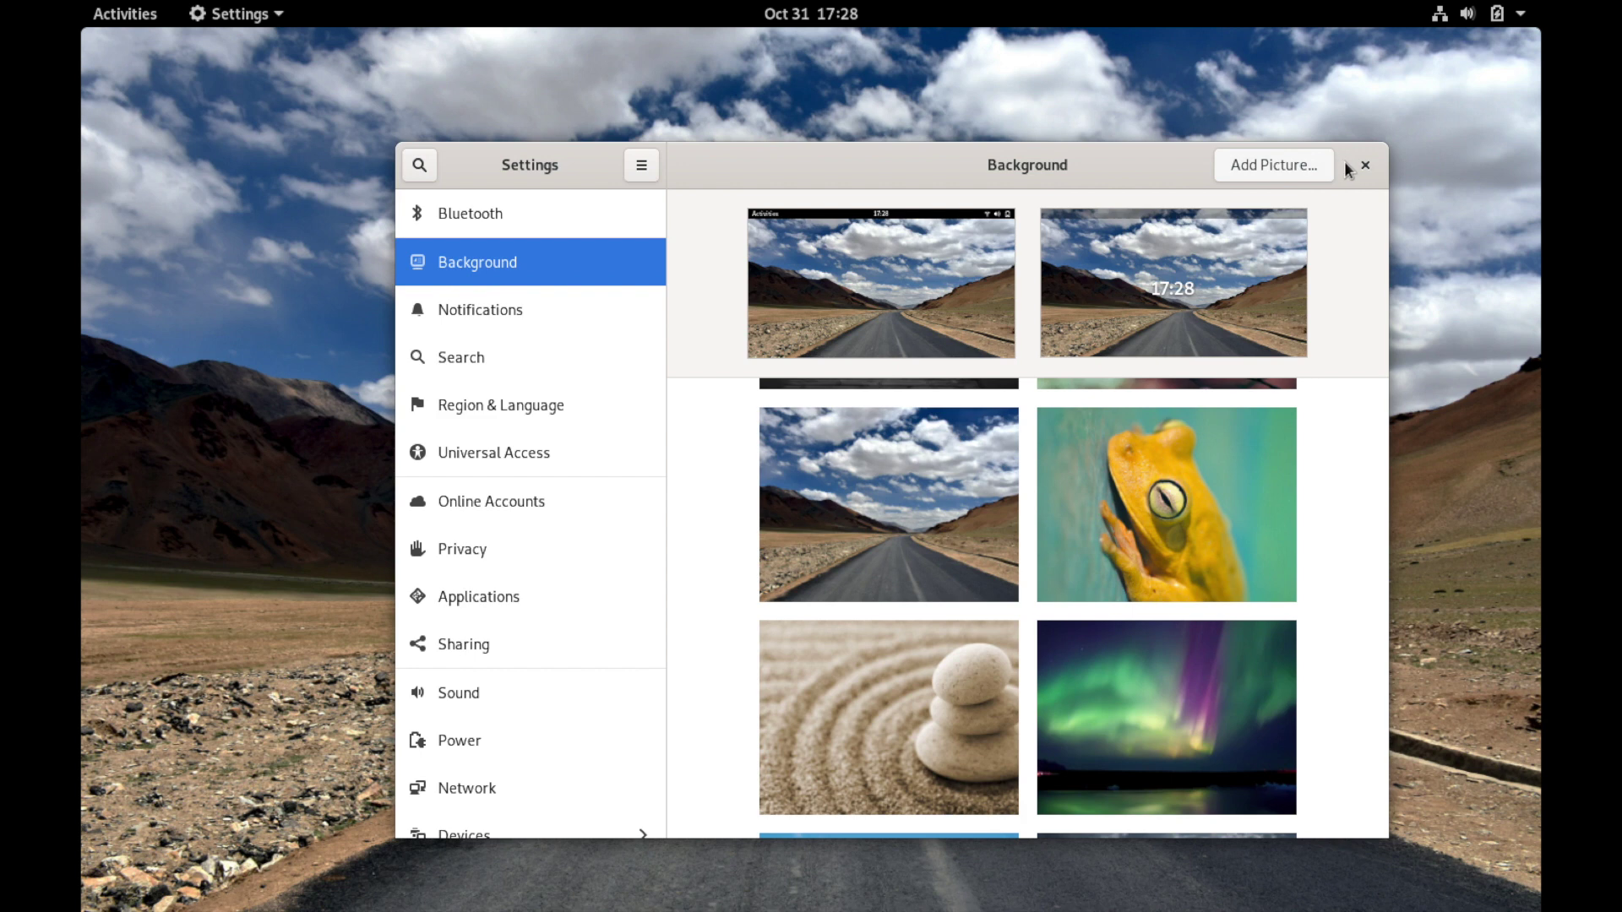
pyautogui.click(1365, 165)
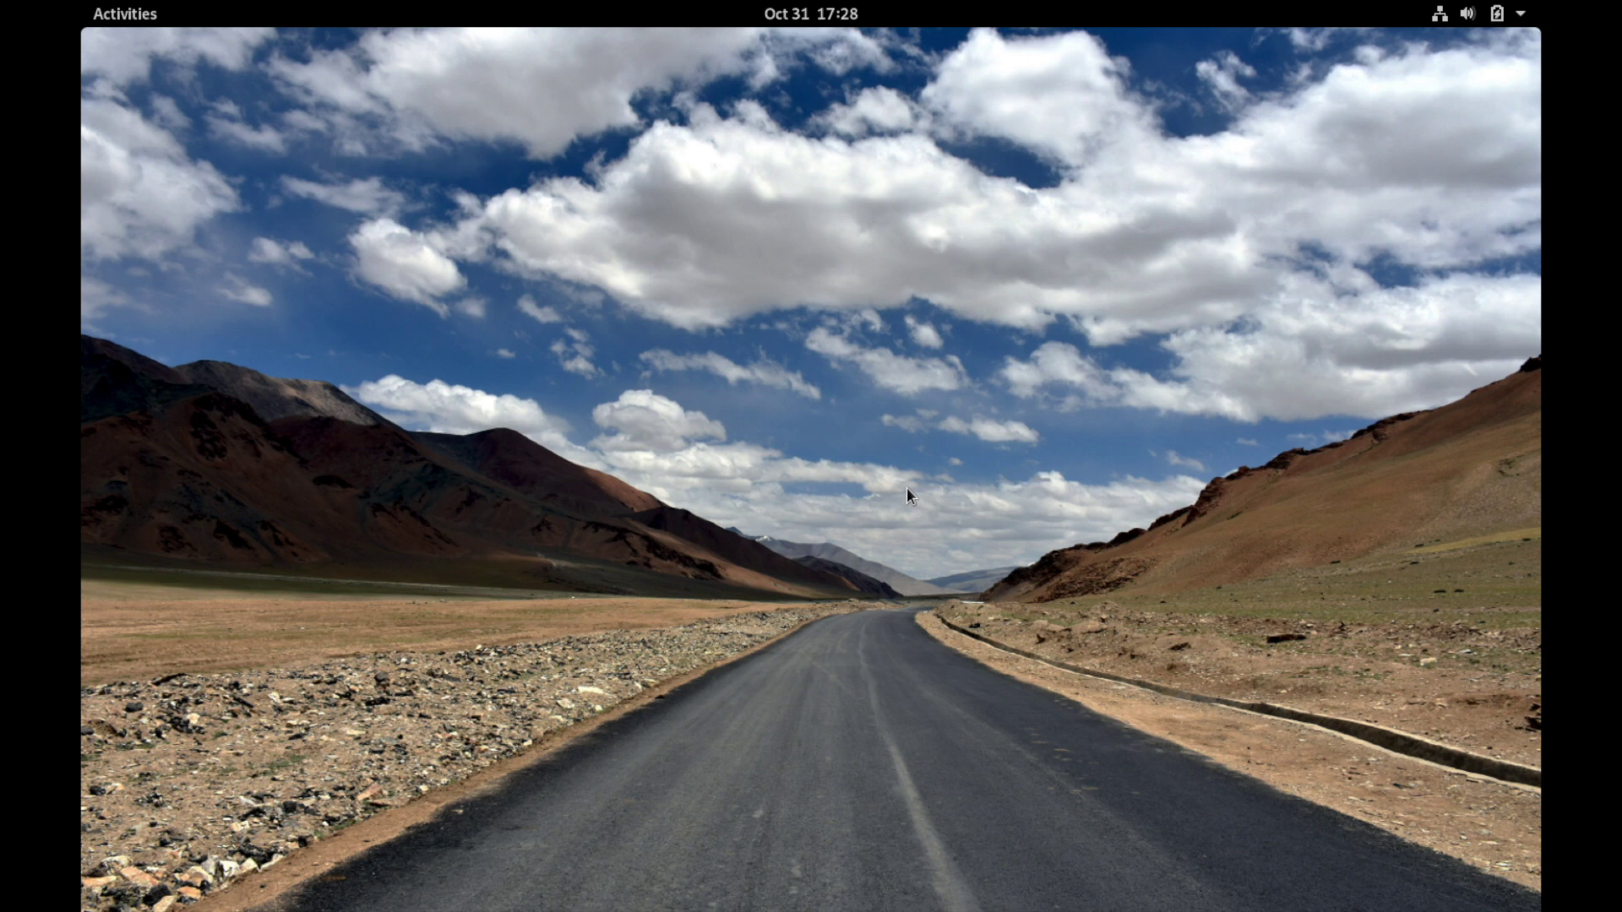
# - Reopen the Background wallpaper page from the desktop's Change Background… menu entry
pyautogui.rightClick(906, 454)
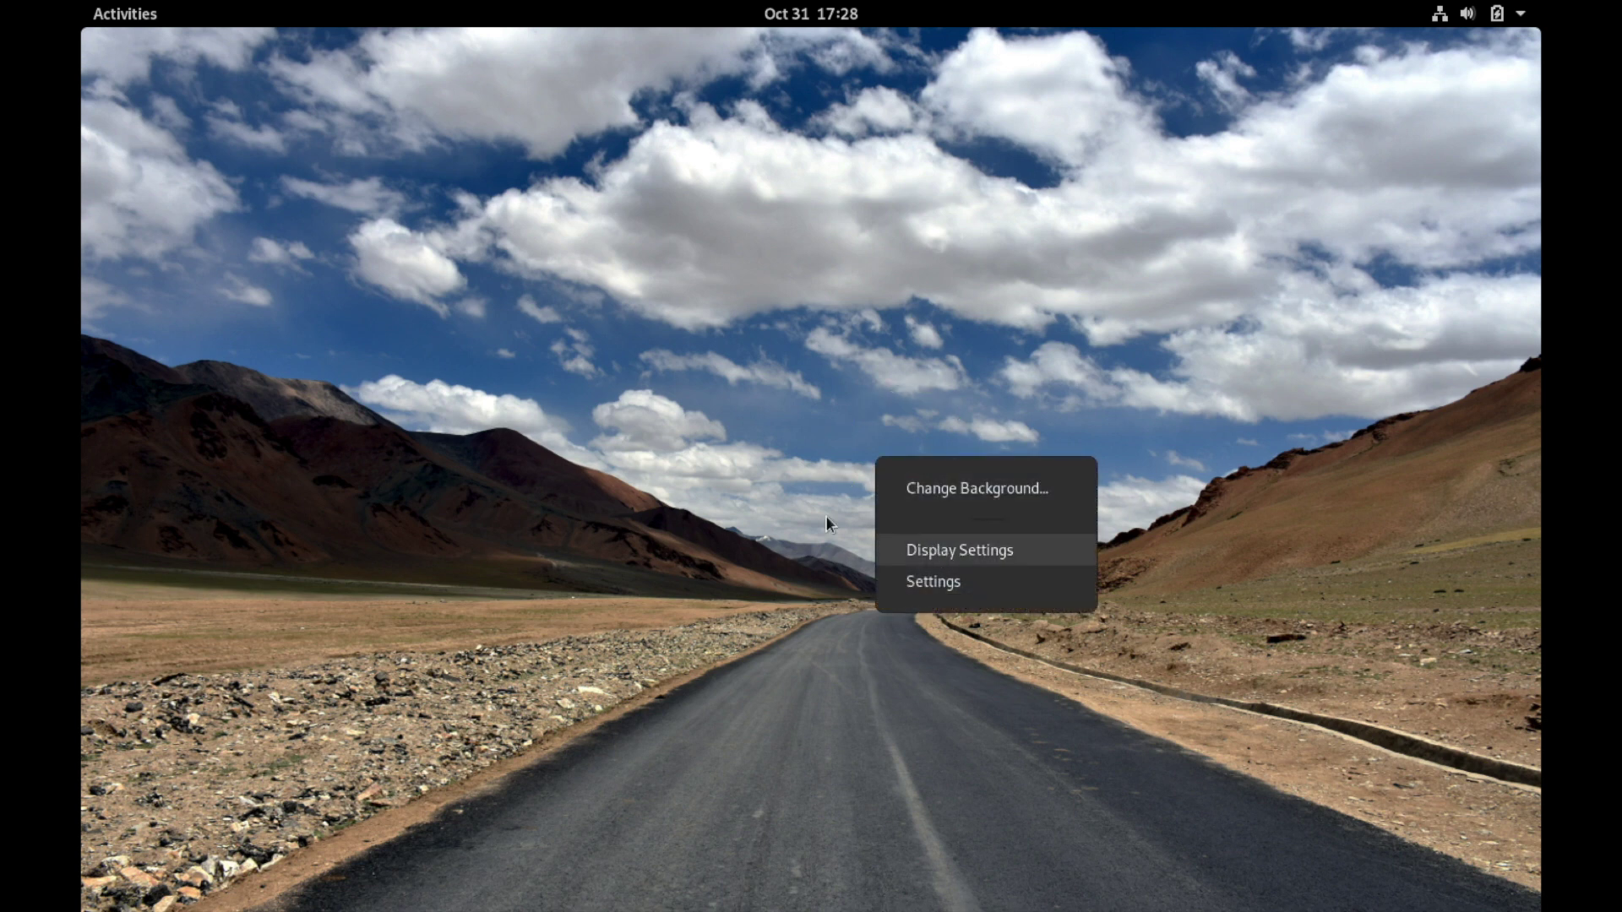
pyautogui.click(976, 491)
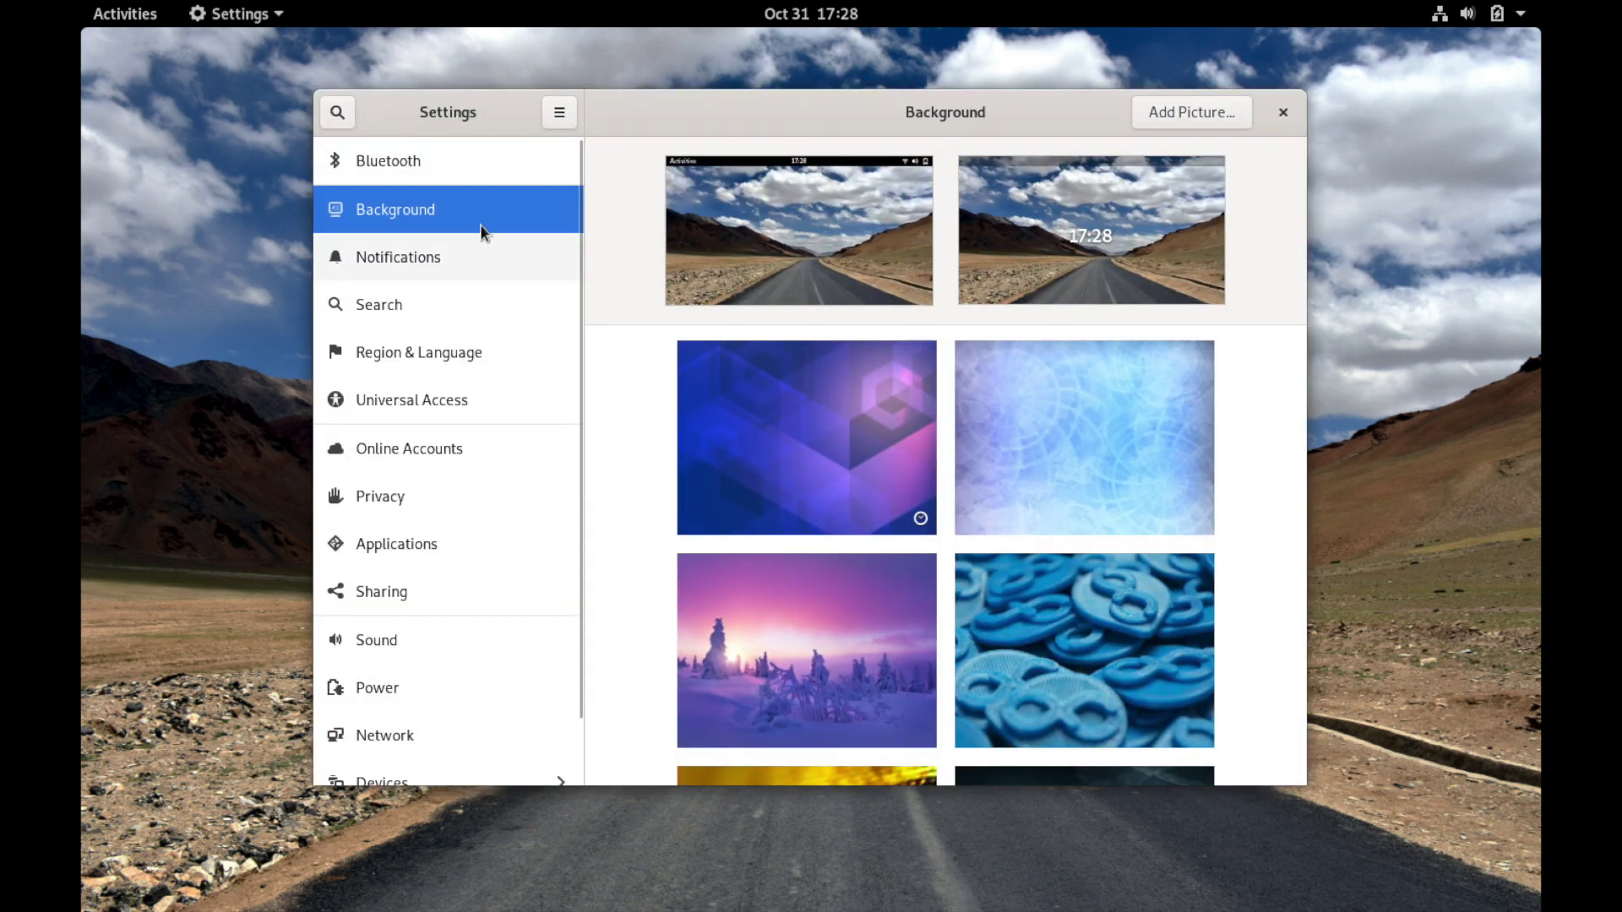
pyautogui.scroll(-2, 472, 302)
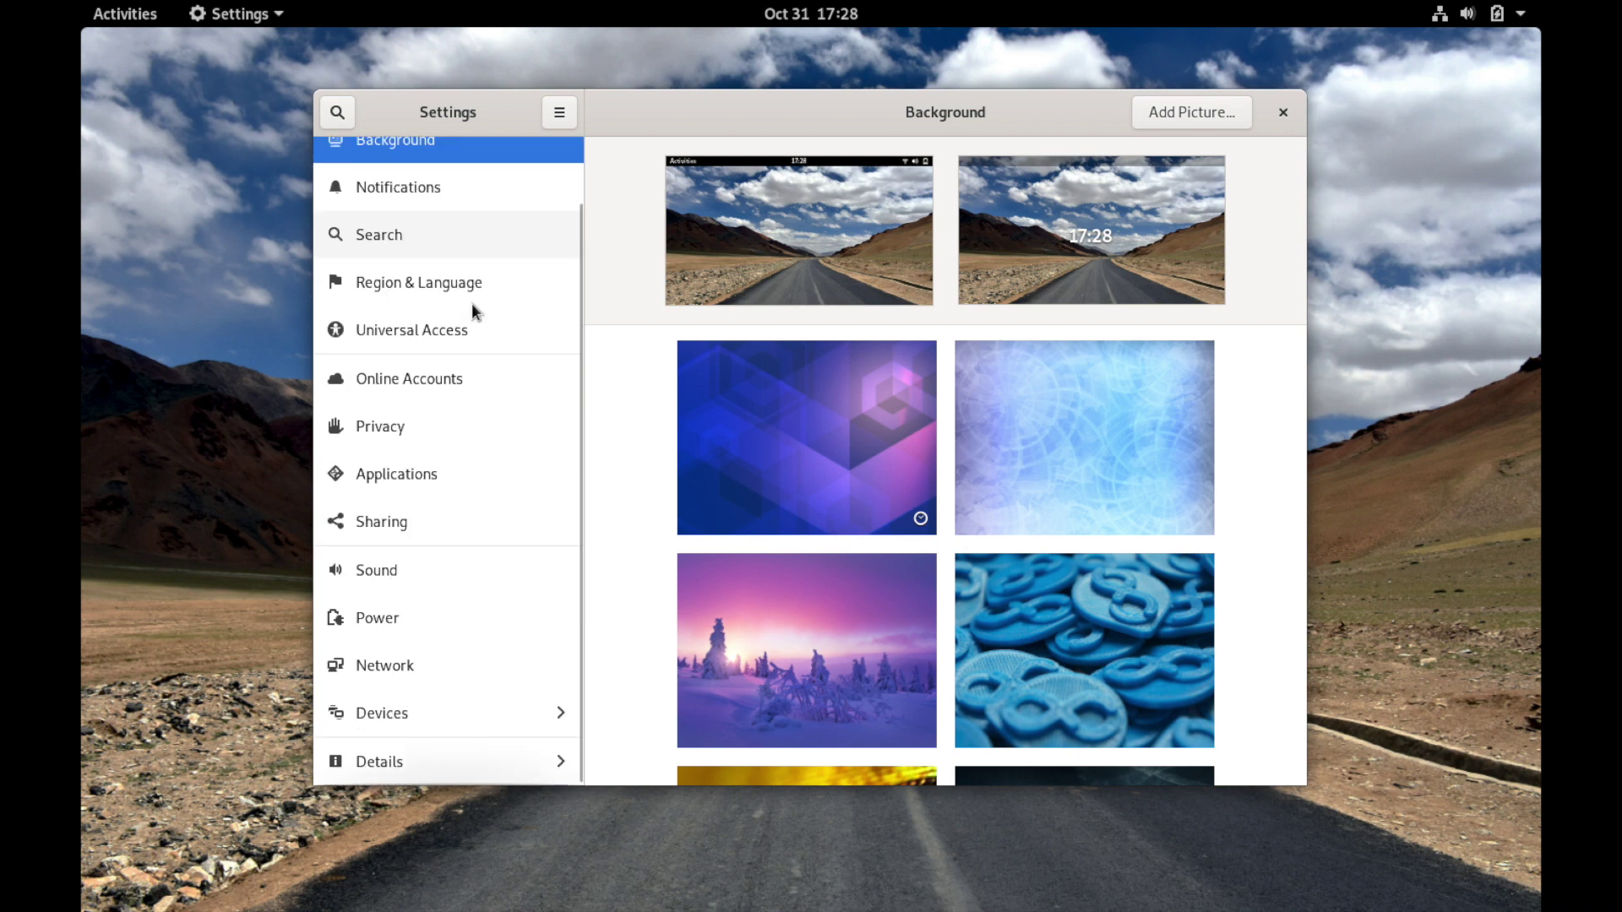
# - Browse the Settings sidebar and show the Power page with Blank Screen at 5 minutes
pyautogui.scroll(2, 471, 303)
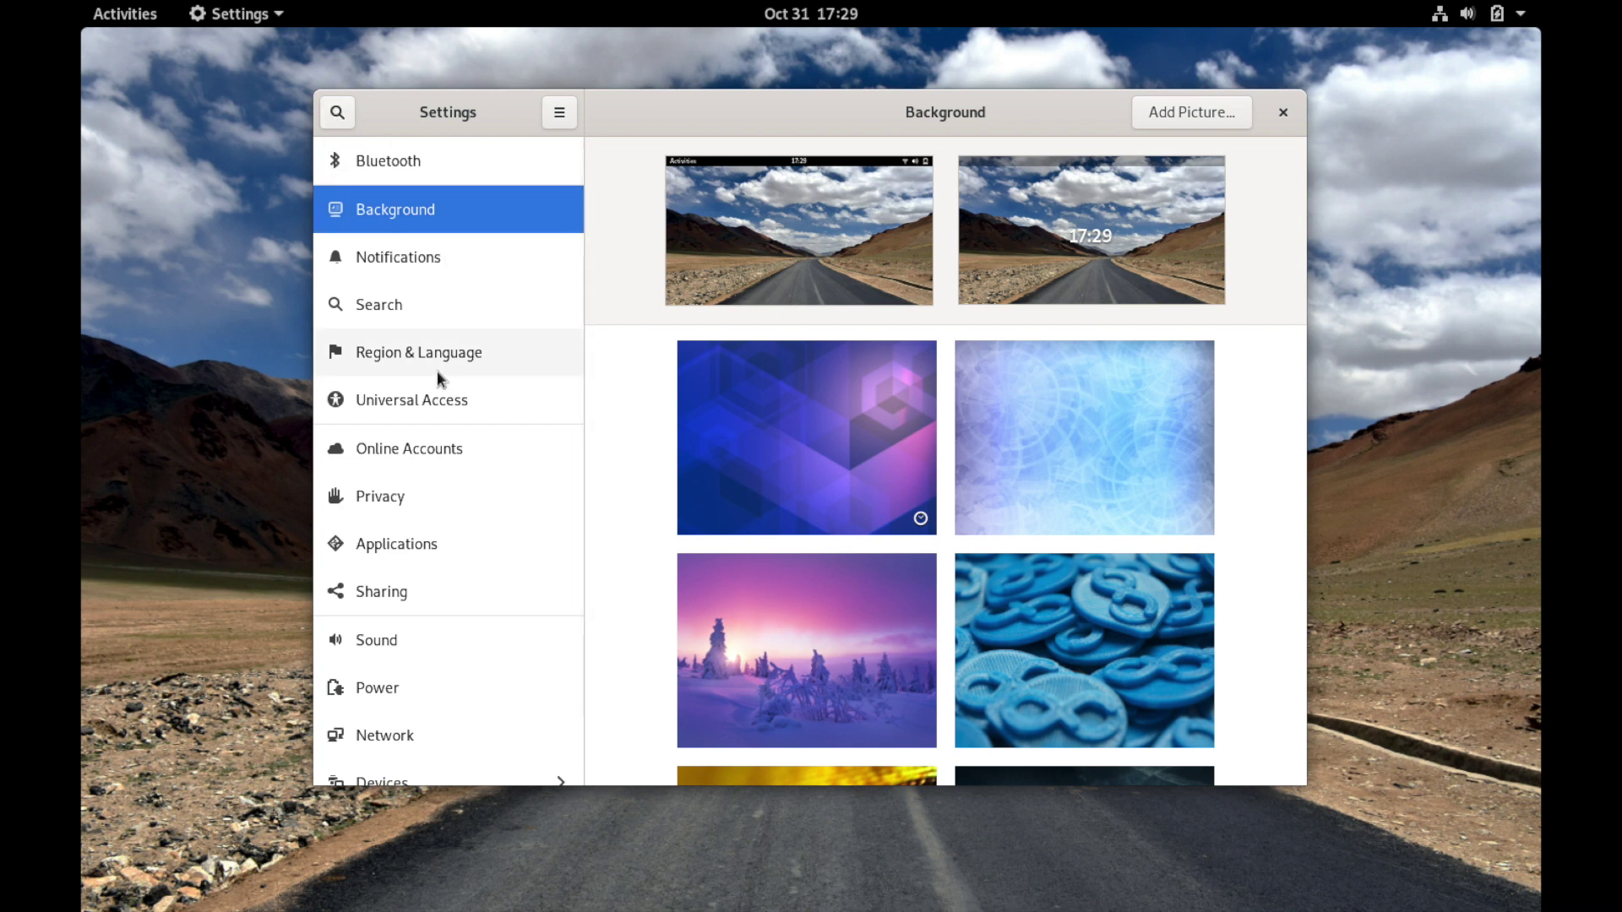
pyautogui.scroll(-1, 437, 372)
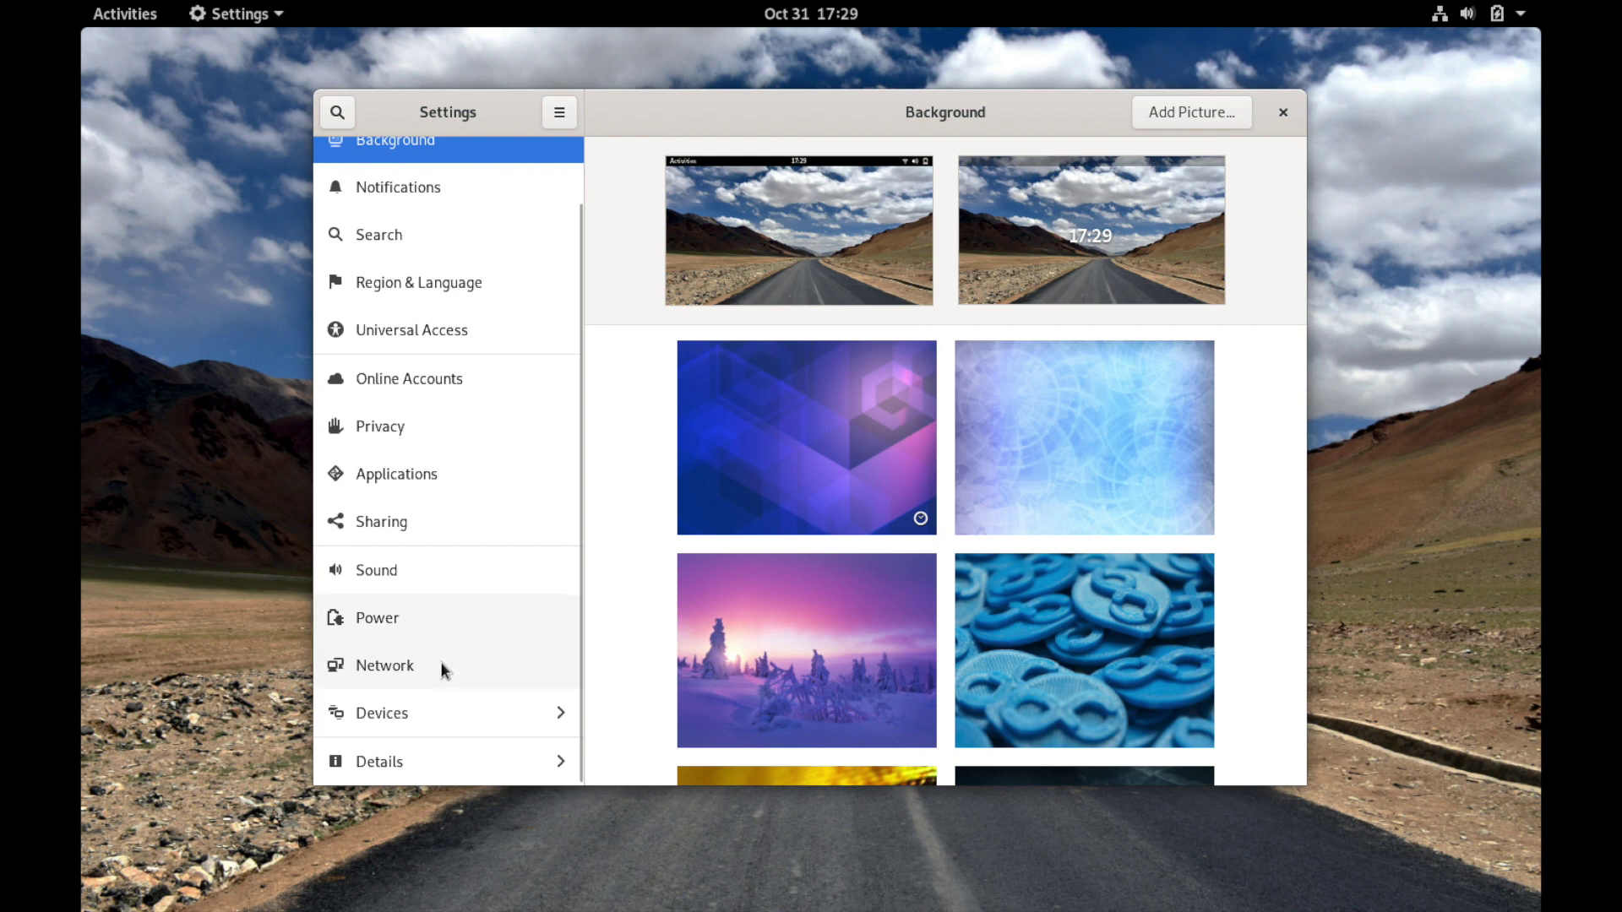
pyautogui.click(455, 620)
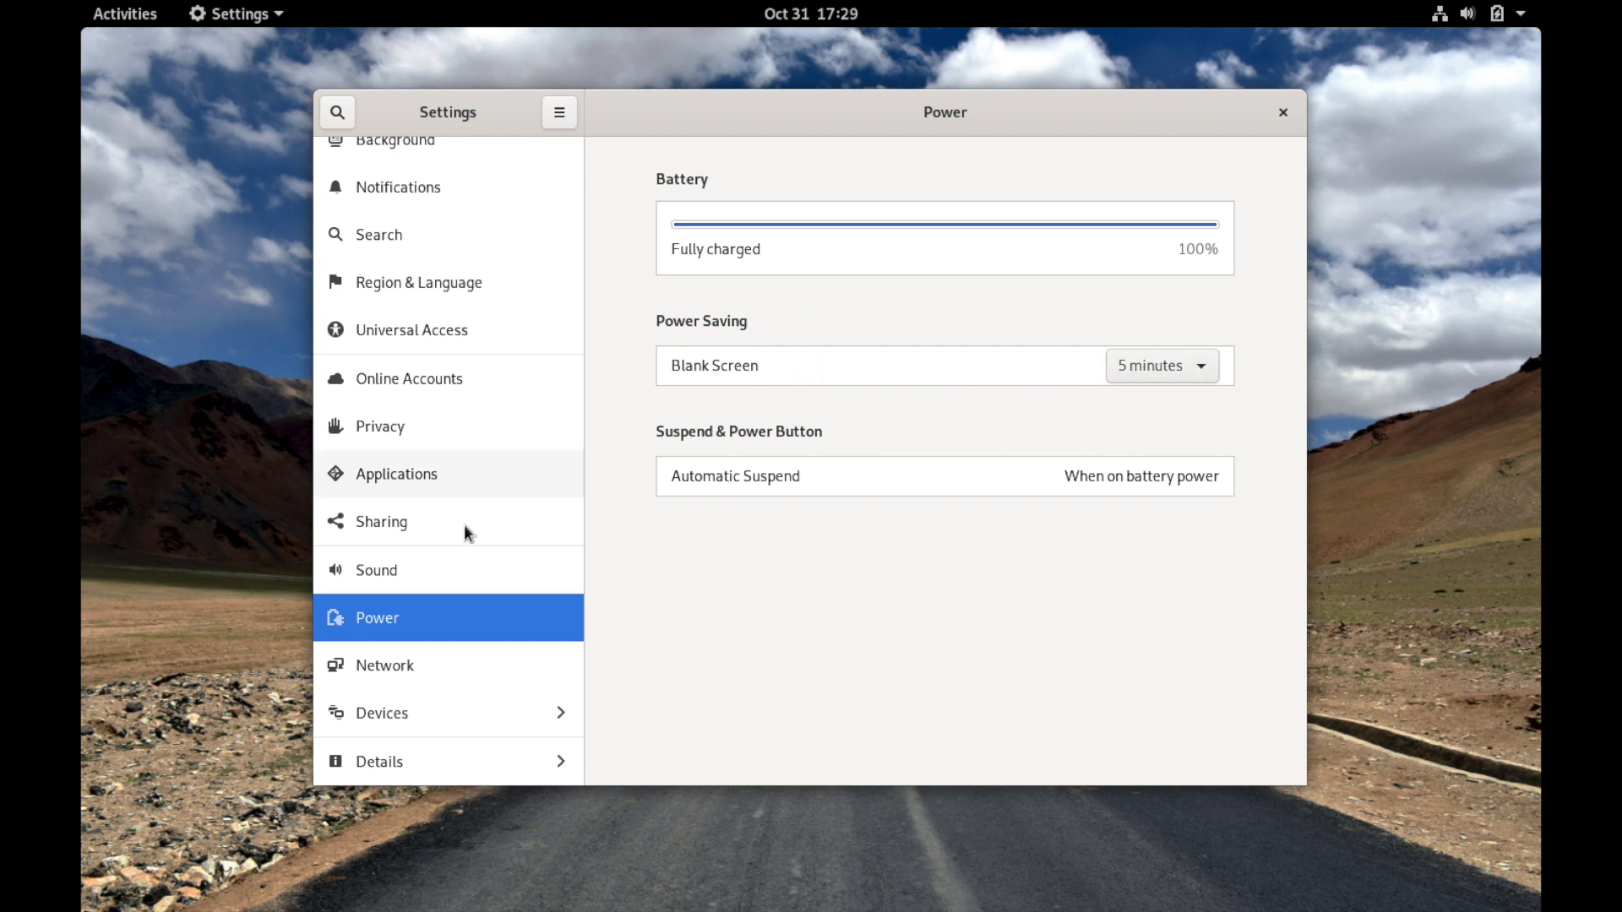
pyautogui.scroll(1, 454, 475)
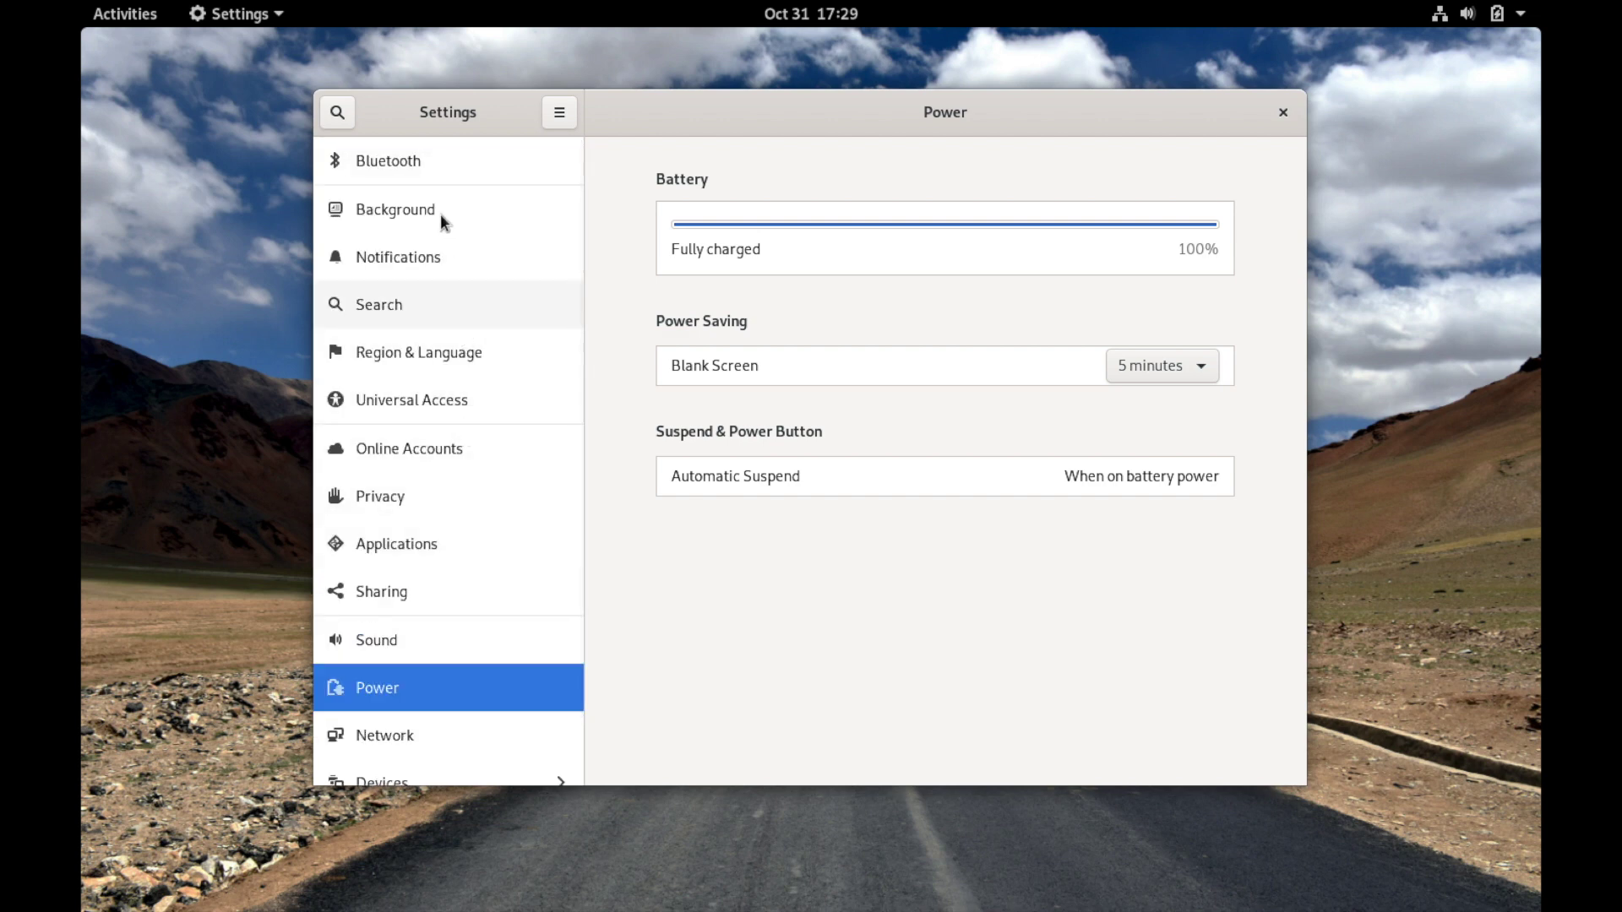
pyautogui.click(494, 219)
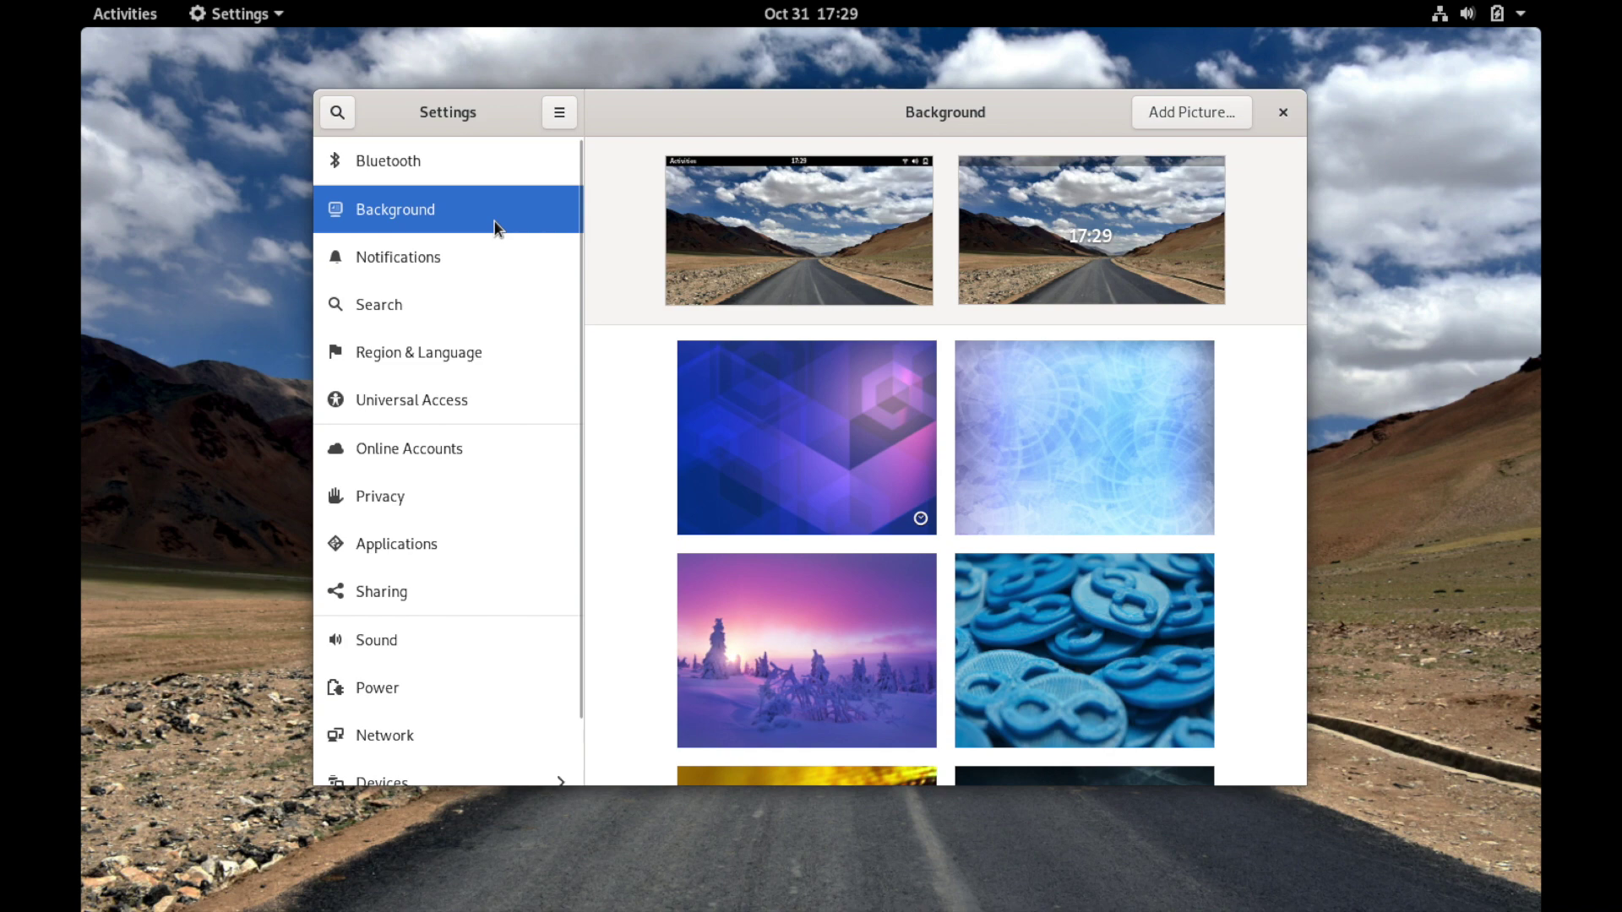
pyautogui.scroll(-15, 767, 343)
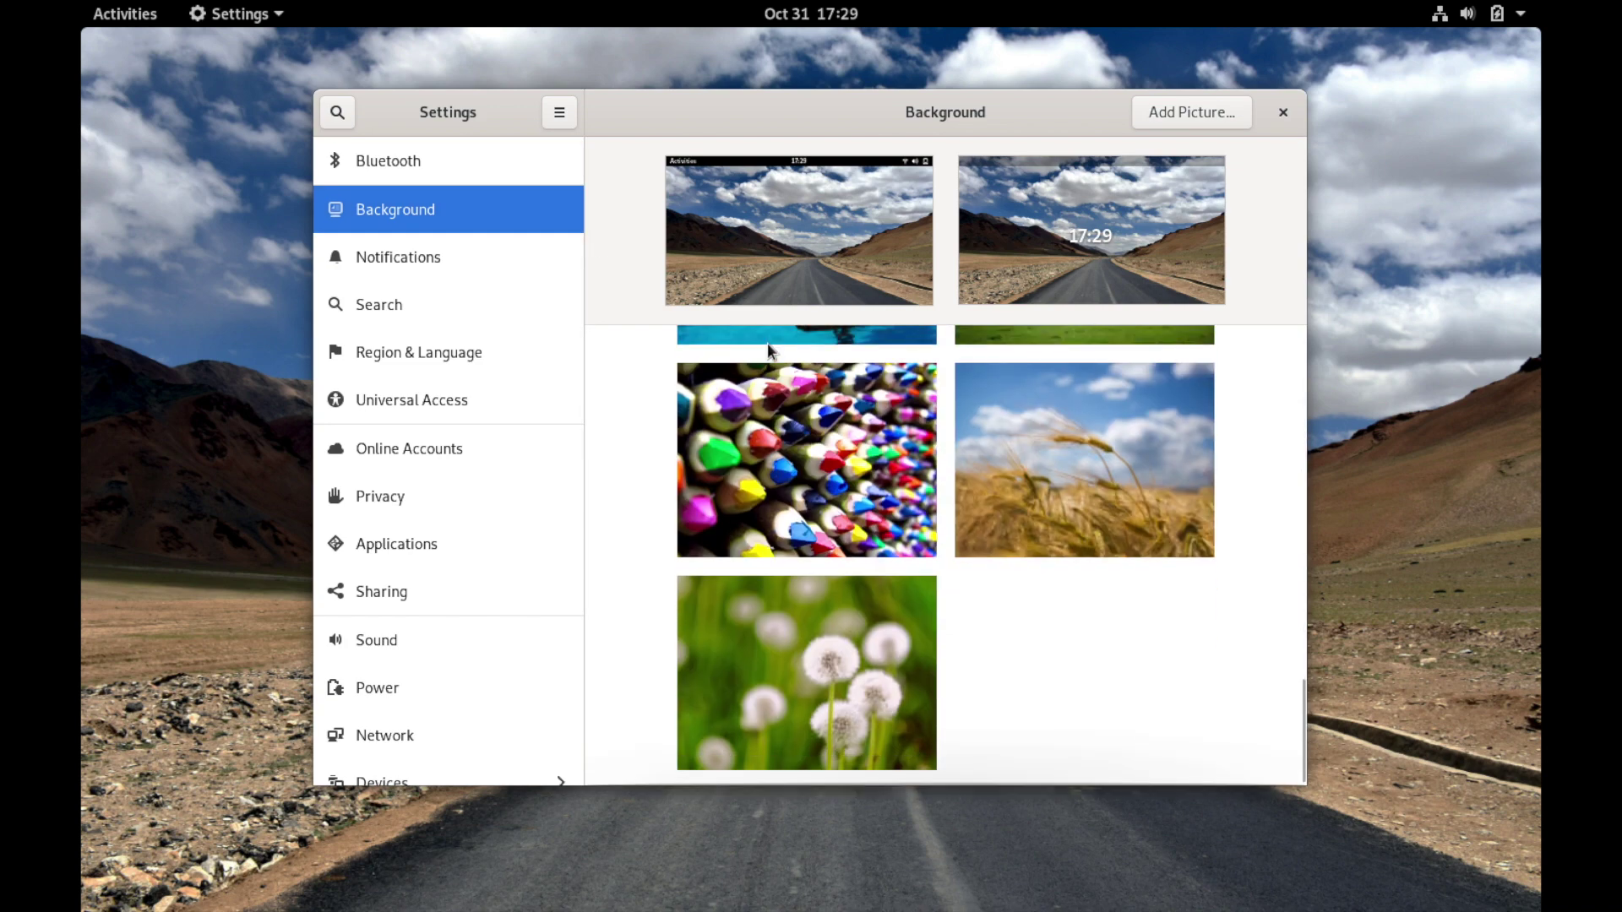
pyautogui.scroll(15, 1137, 505)
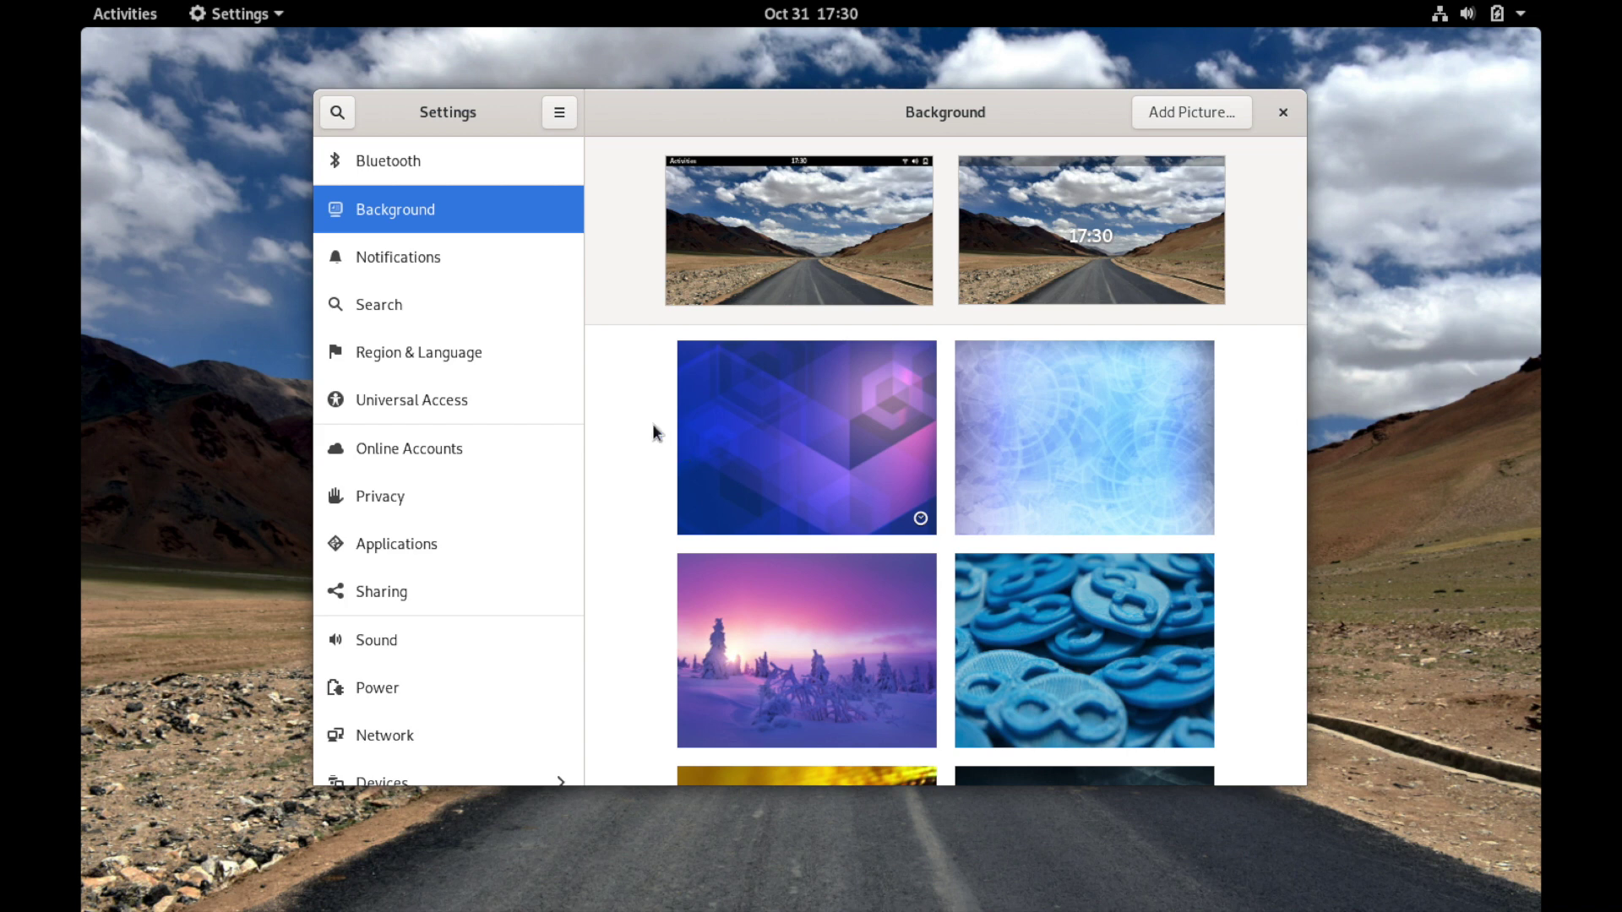
pyautogui.scroll(-2, 439, 544)
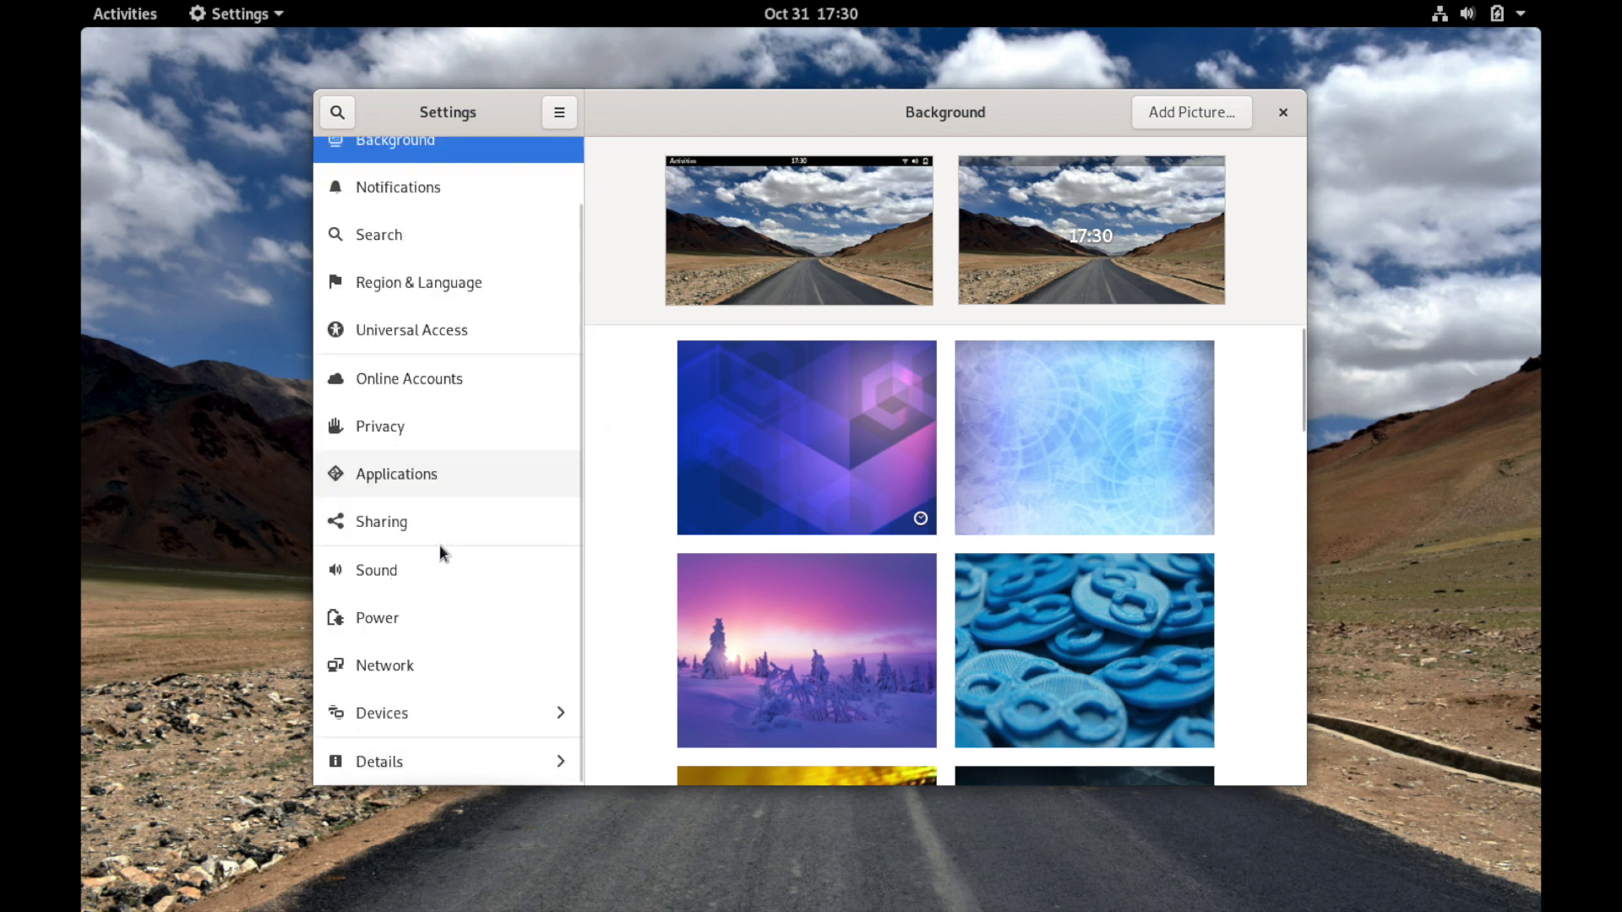
# - Reopen Settings from the desktop's Display Settings entry on the Landscape 1440×900 (16:10) Displays page, then close it
pyautogui.click(1284, 113)
pyautogui.rightClick(922, 260)
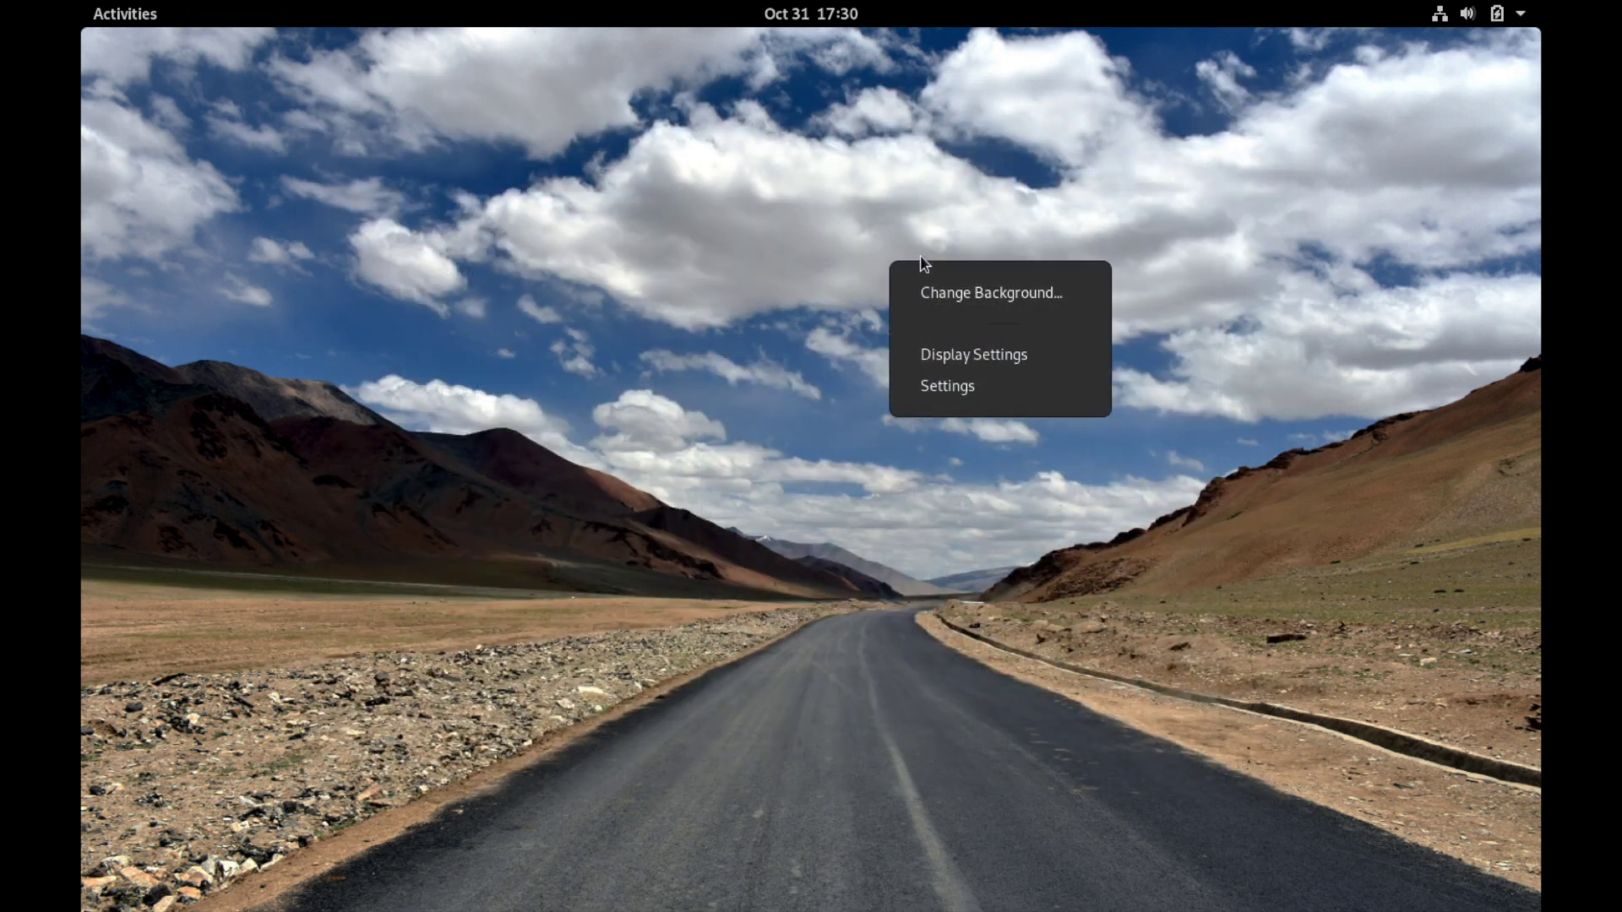
pyautogui.click(976, 359)
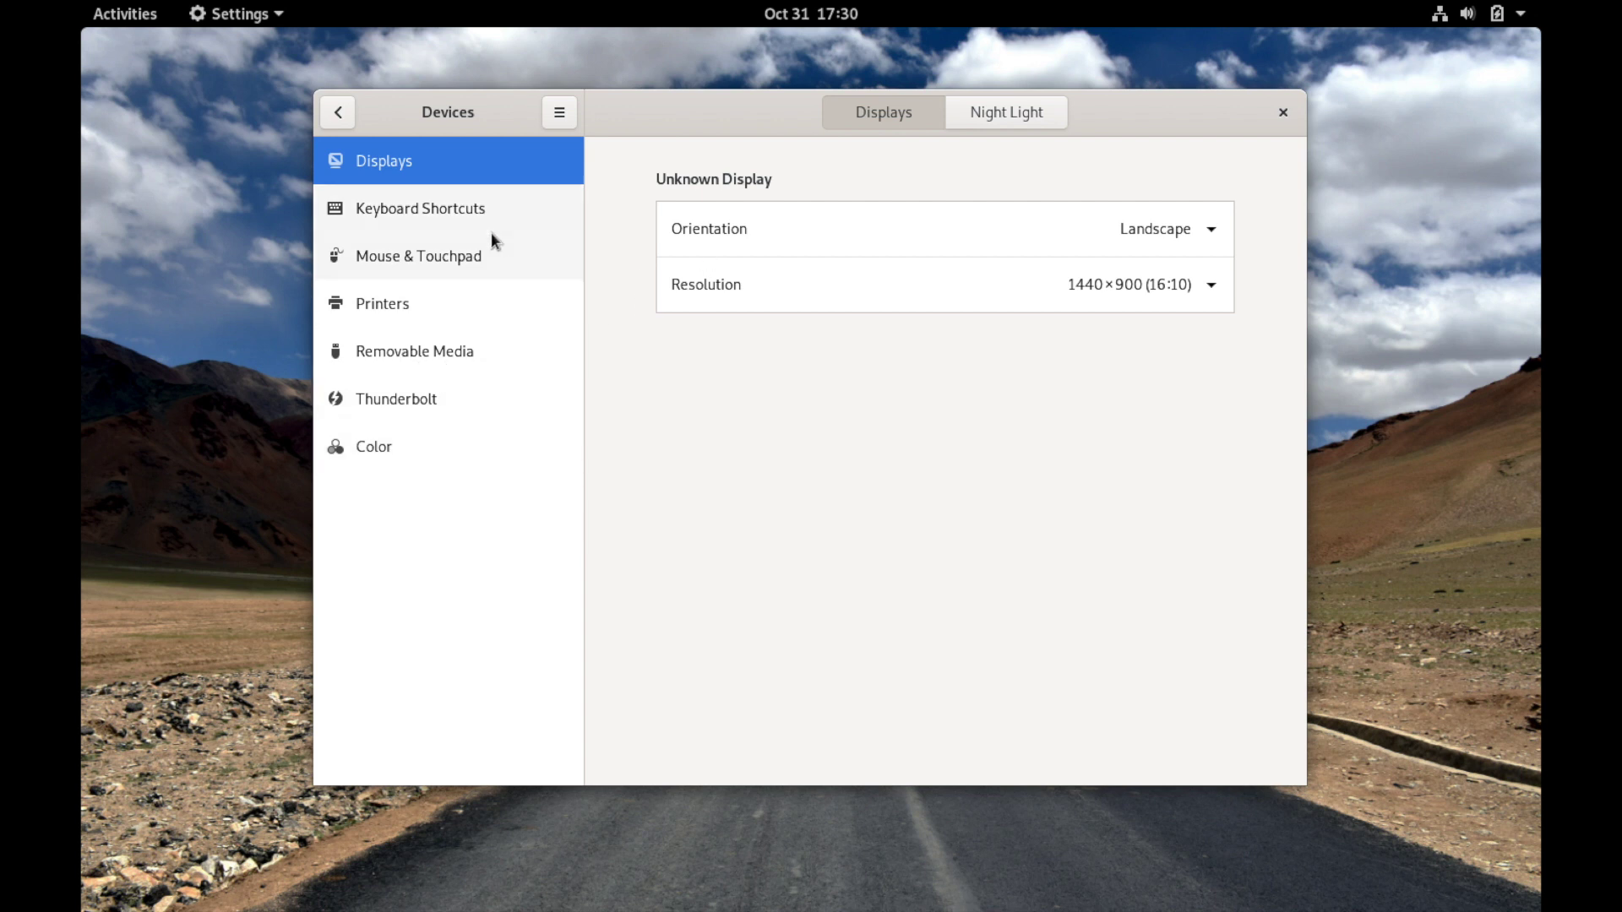
pyautogui.click(1281, 114)
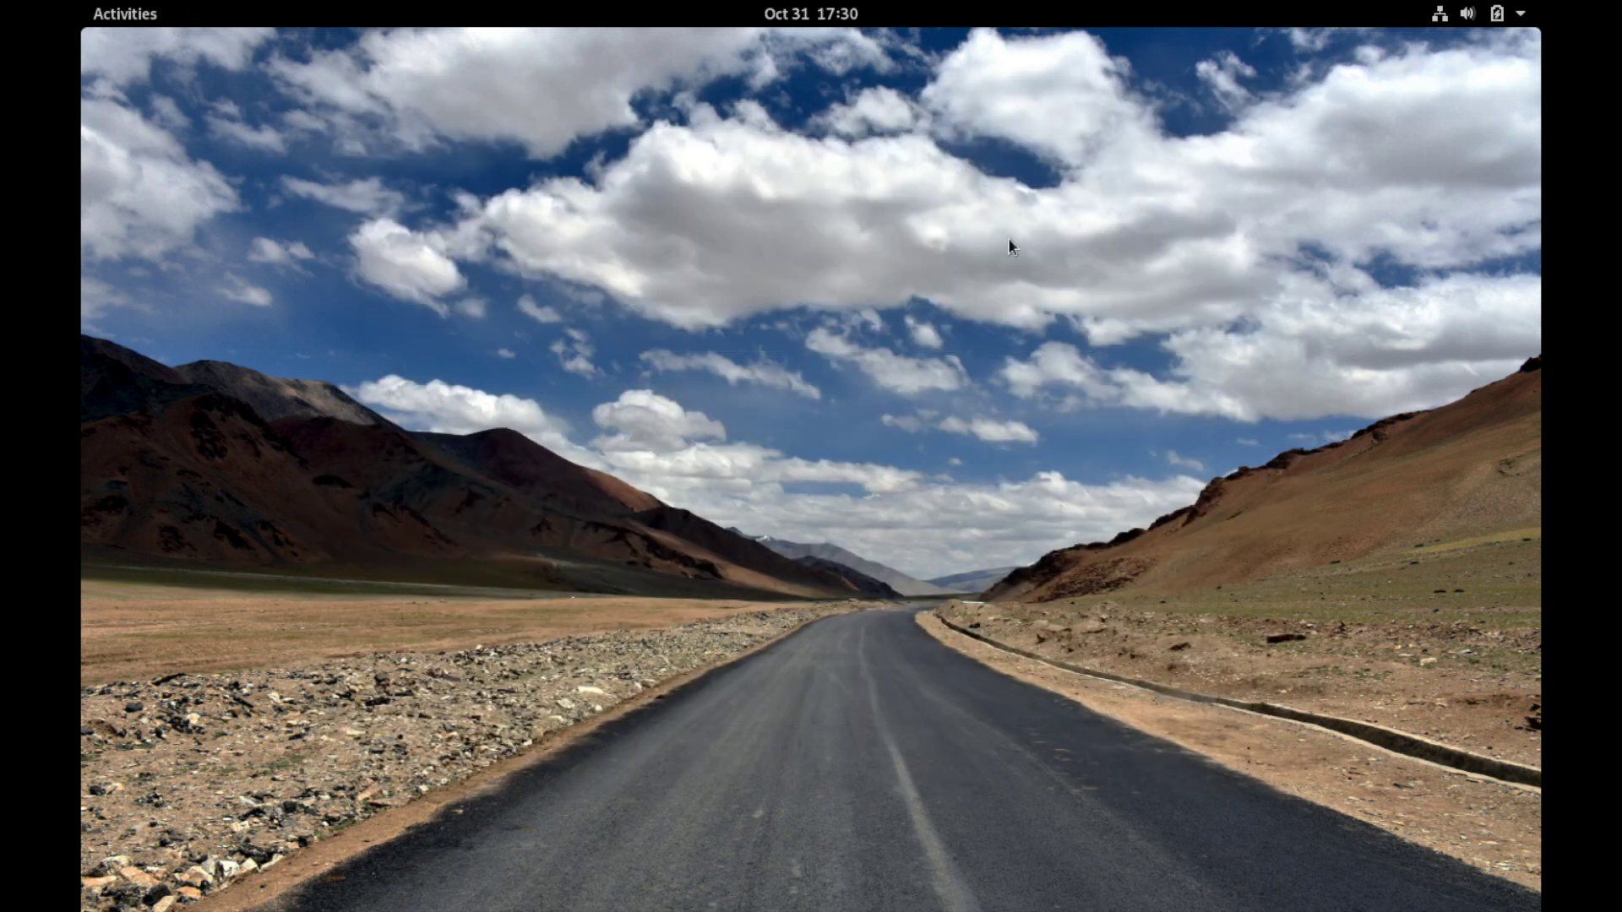
# - Open Settings, then the Displays page, from the desktop menu, closing each
pyautogui.rightClick(991, 276)
pyautogui.click(1051, 407)
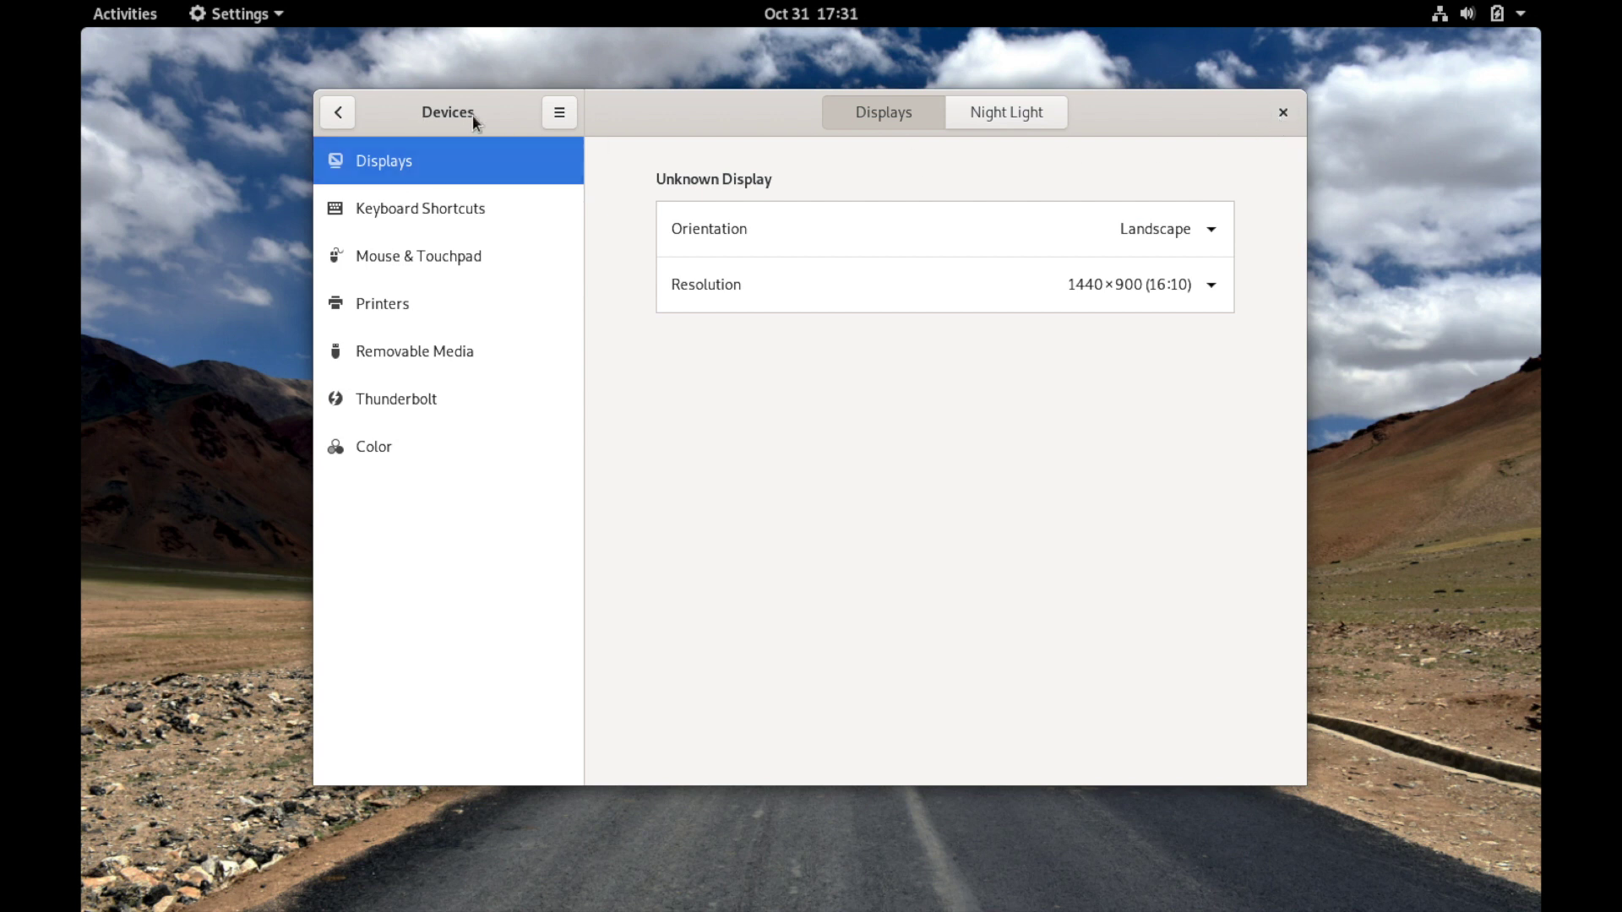
pyautogui.click(1282, 118)
pyautogui.rightClick(1088, 218)
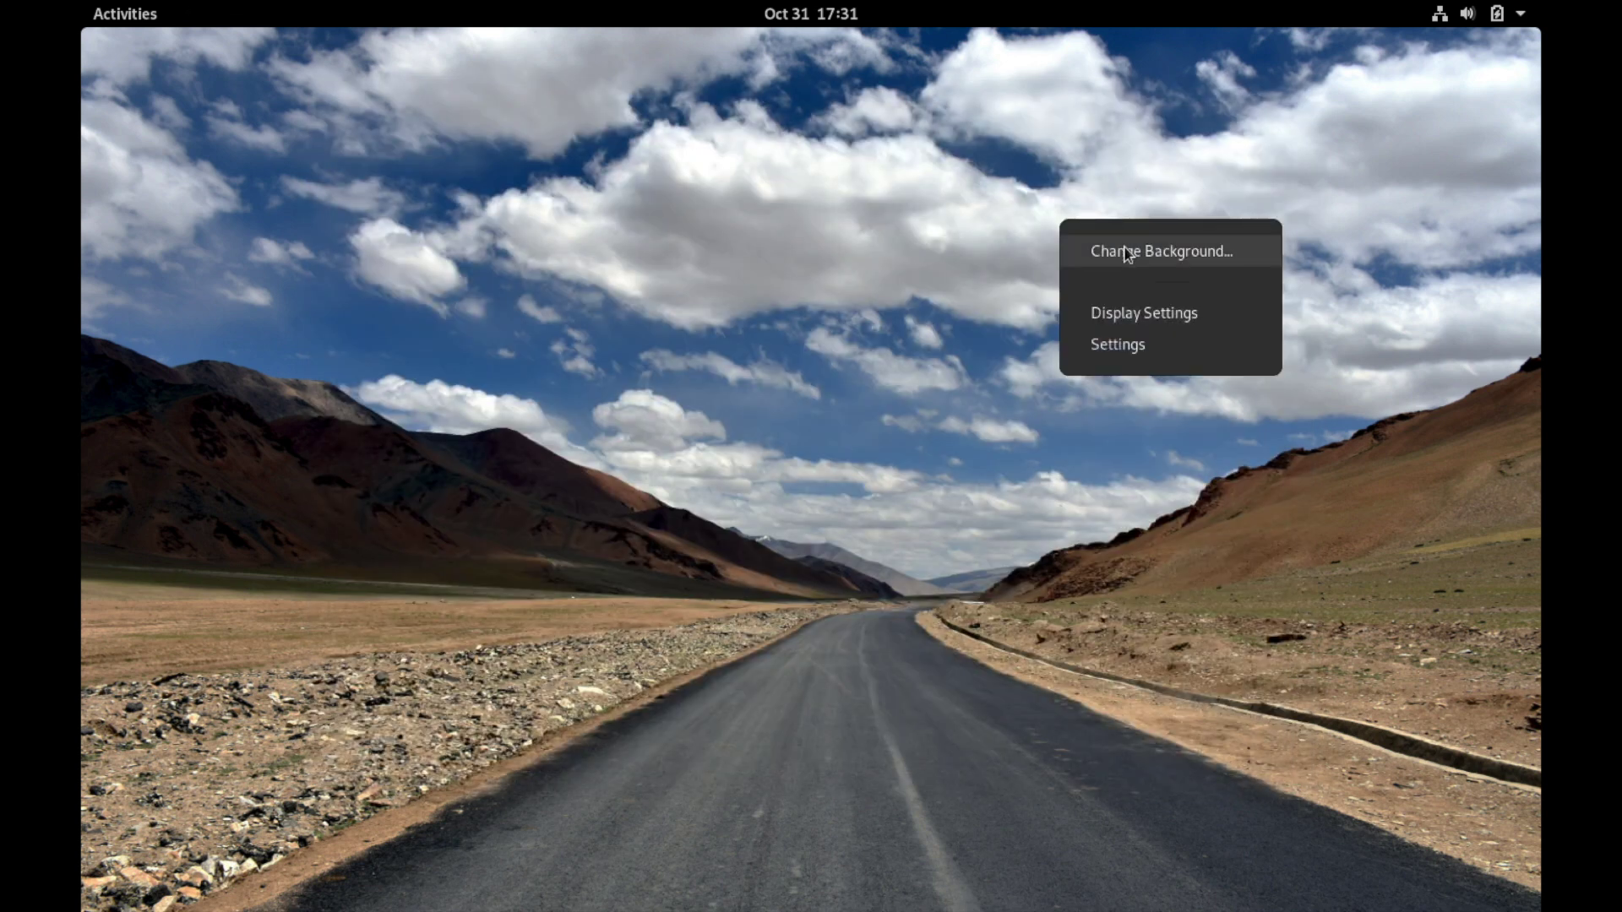
pyautogui.click(1122, 317)
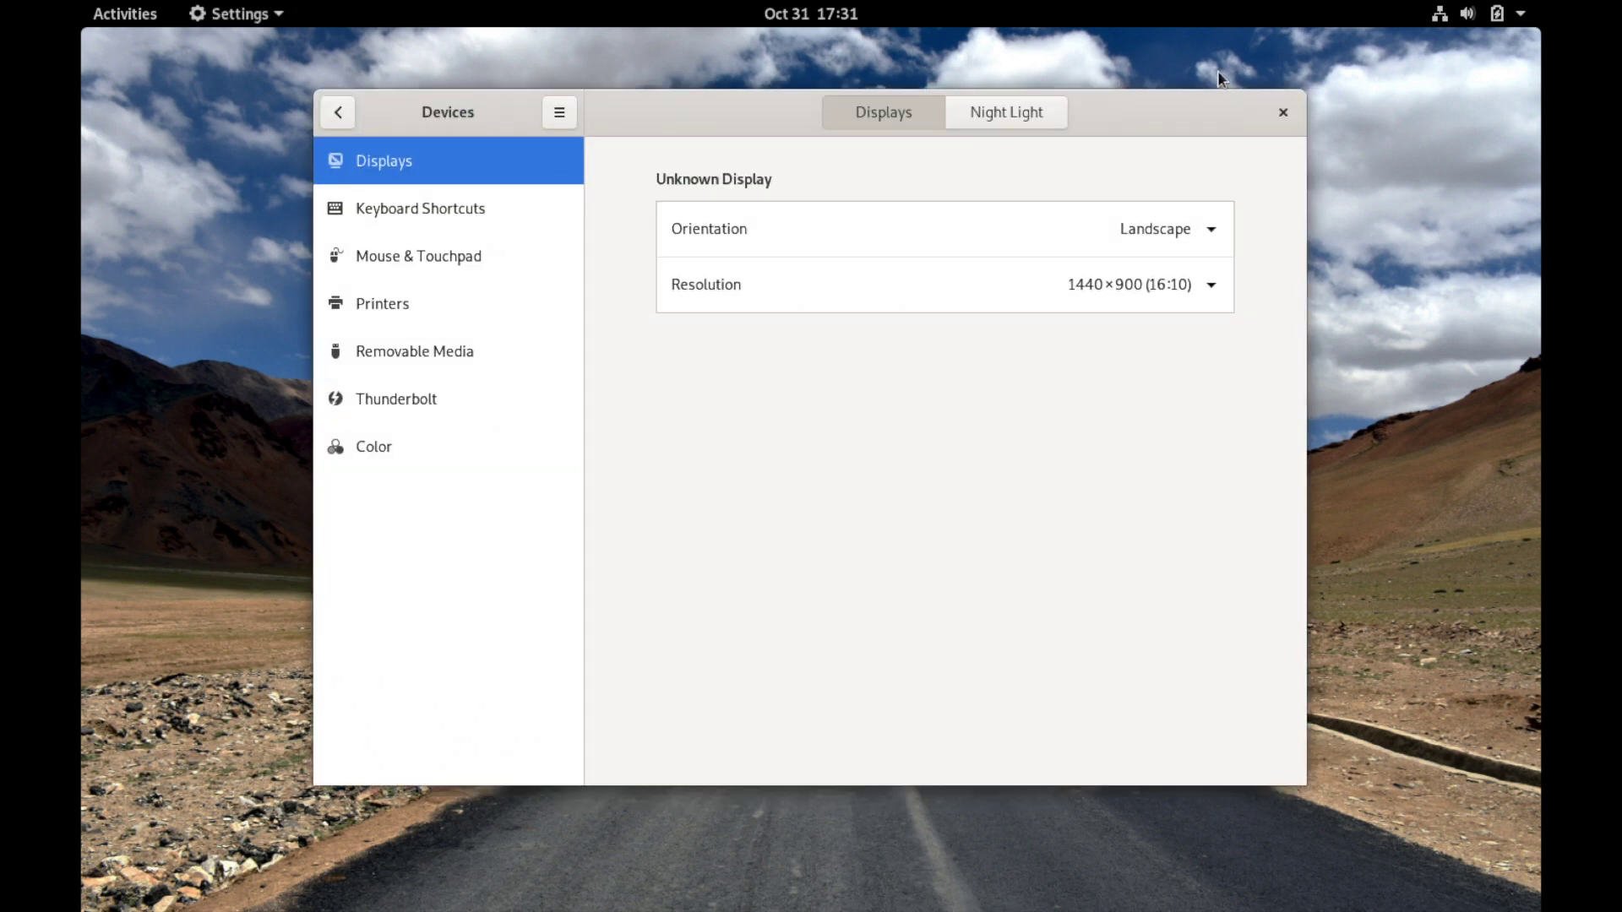
pyautogui.click(1283, 112)
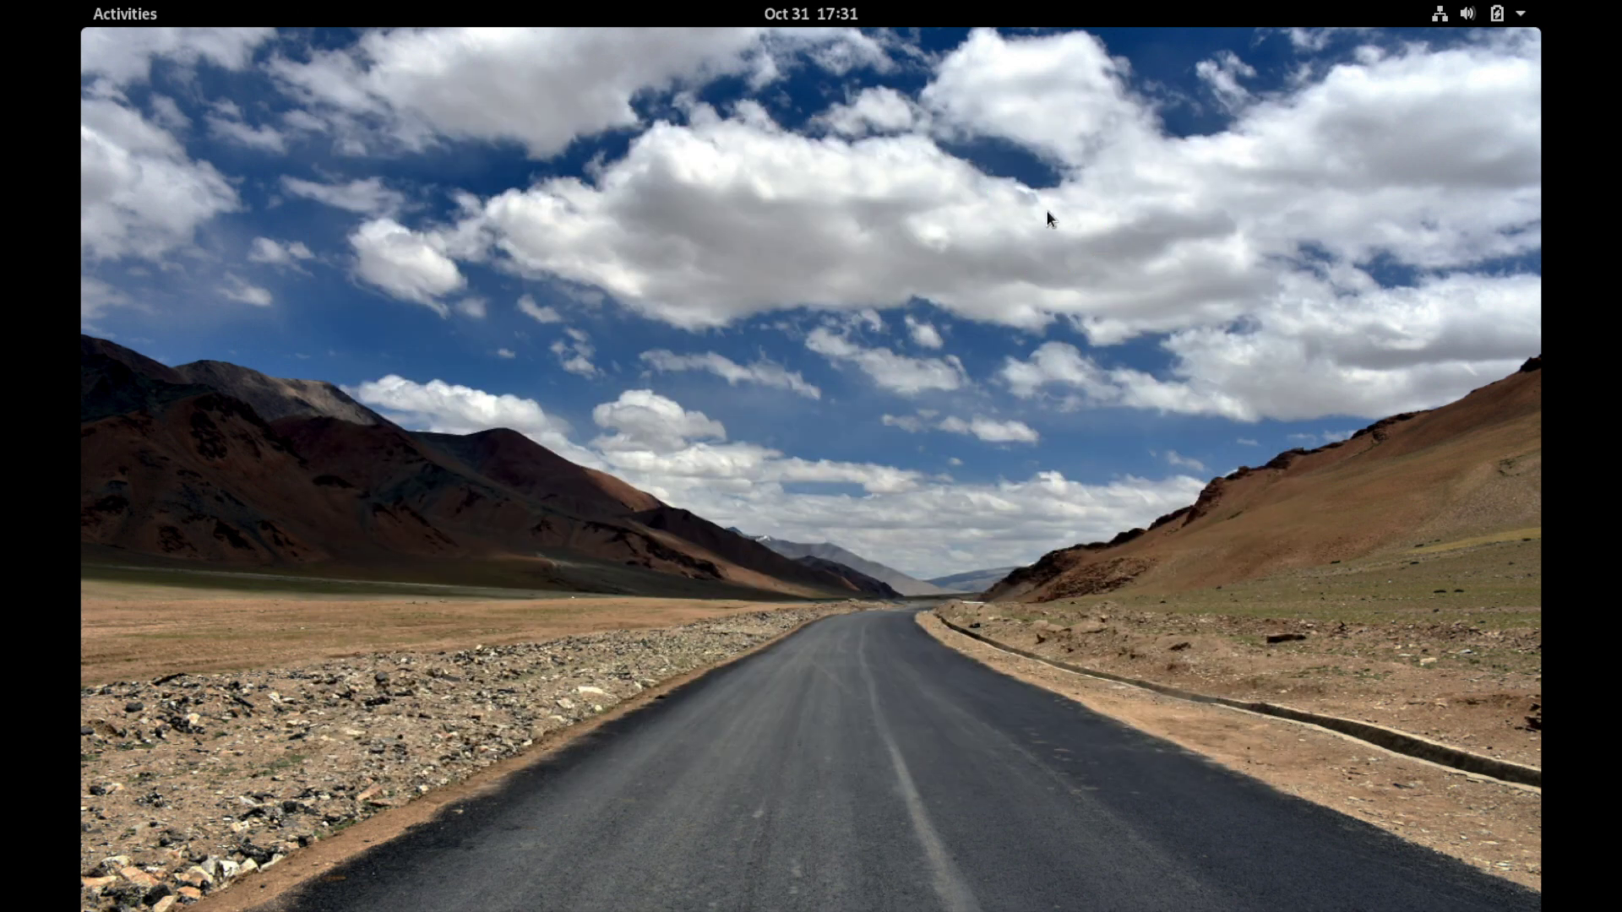
# - Revisit the Background page, then reopen Settings, browse its sidebar and close it
pyautogui.rightClick(1046, 212)
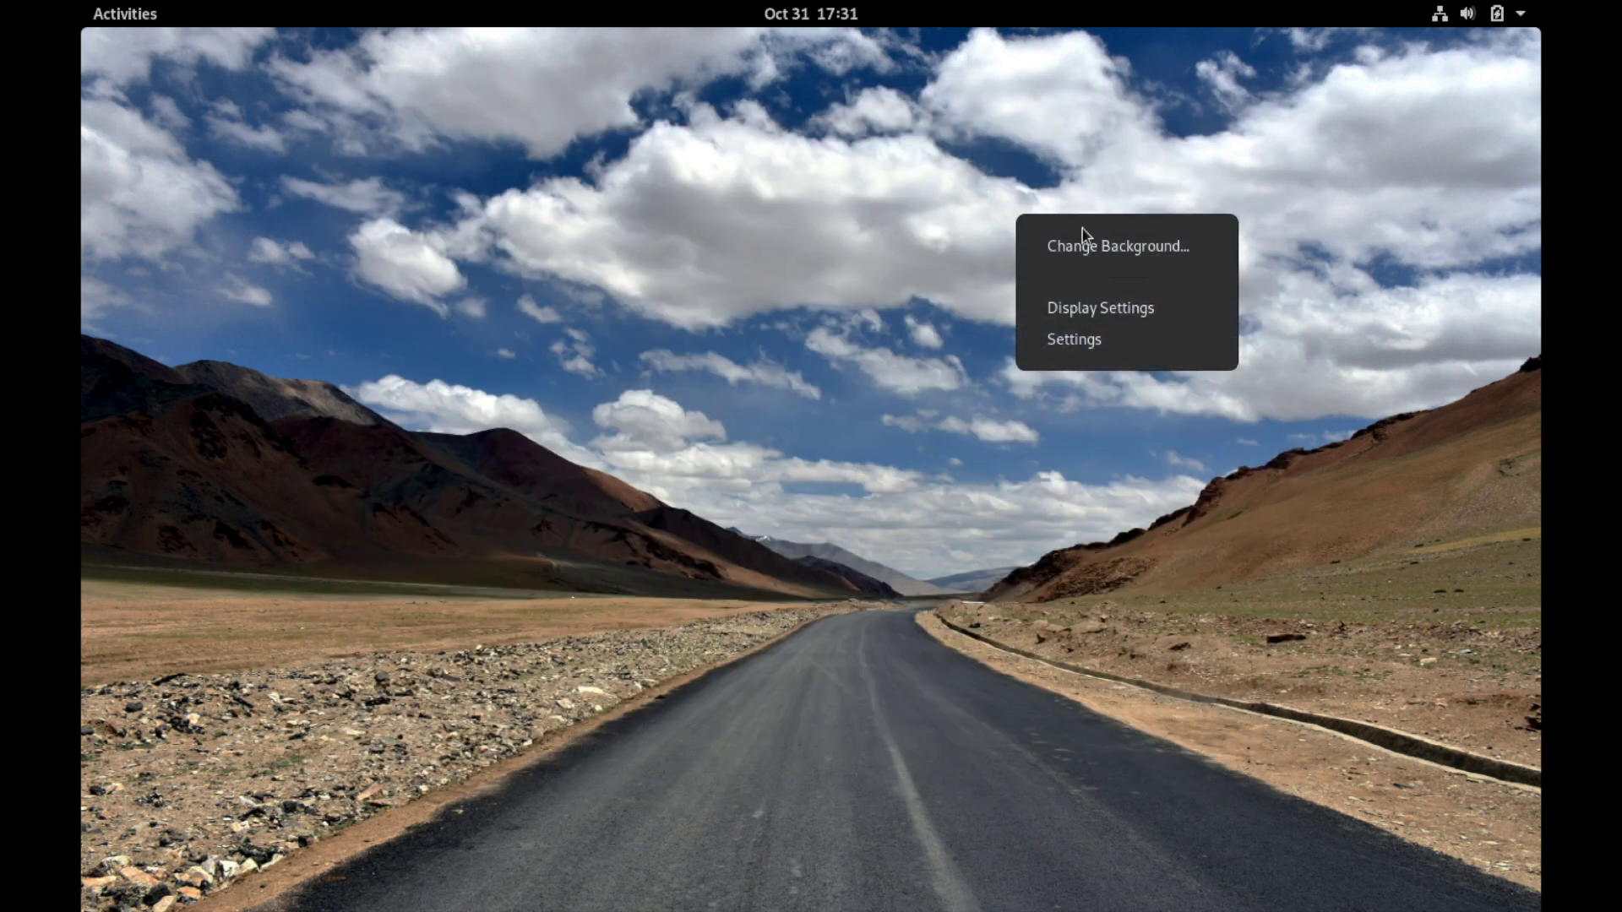
pyautogui.click(1078, 242)
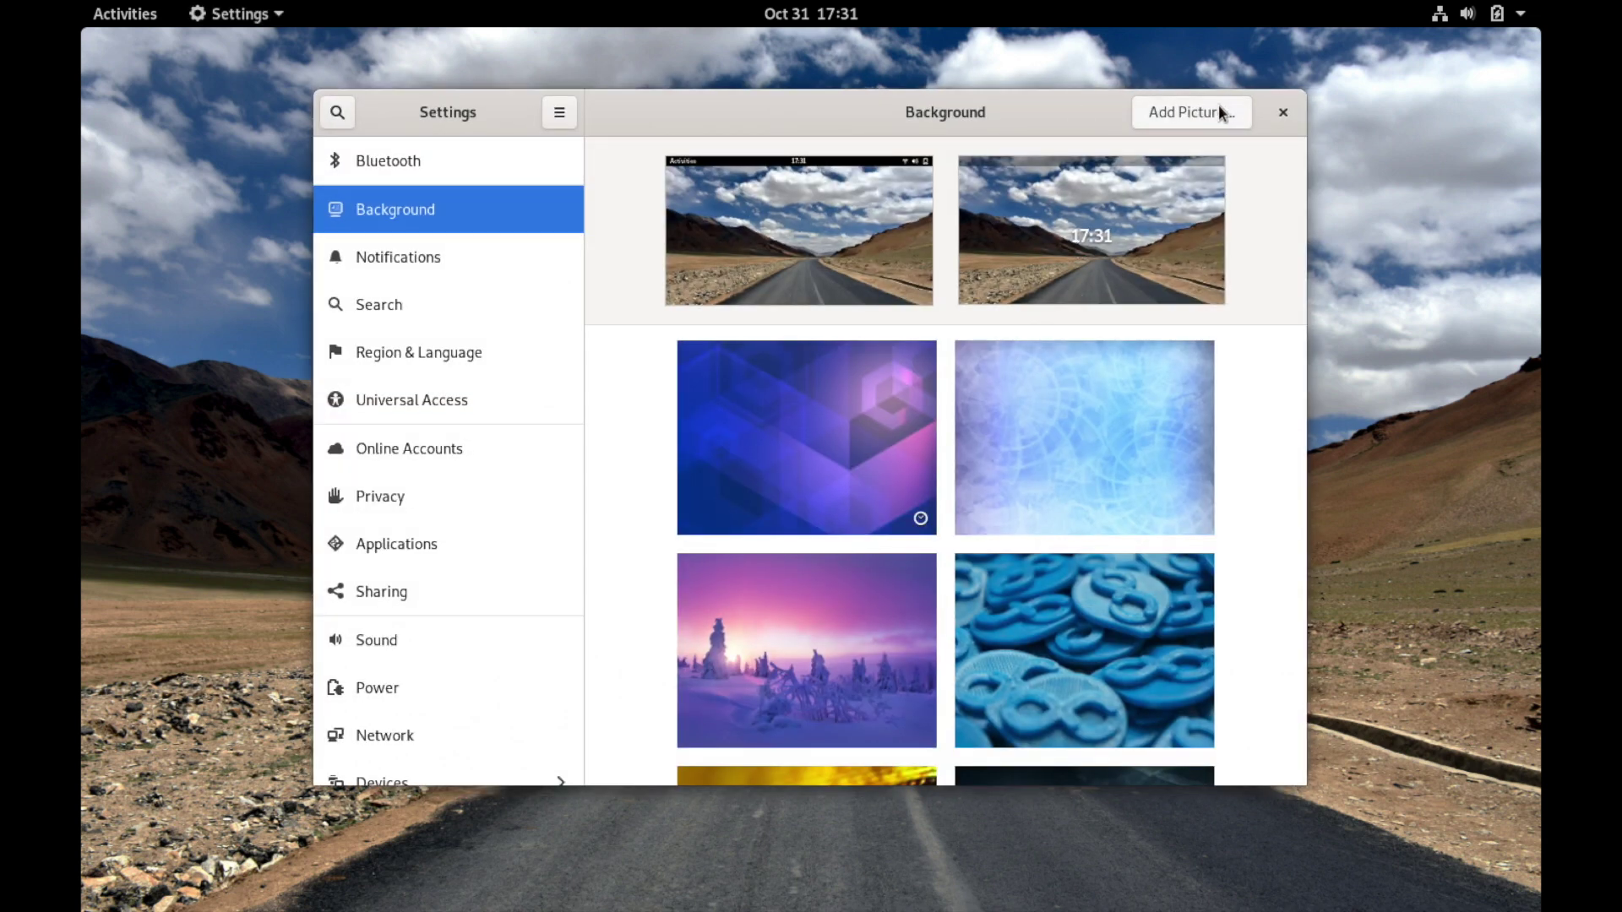
pyautogui.click(1284, 111)
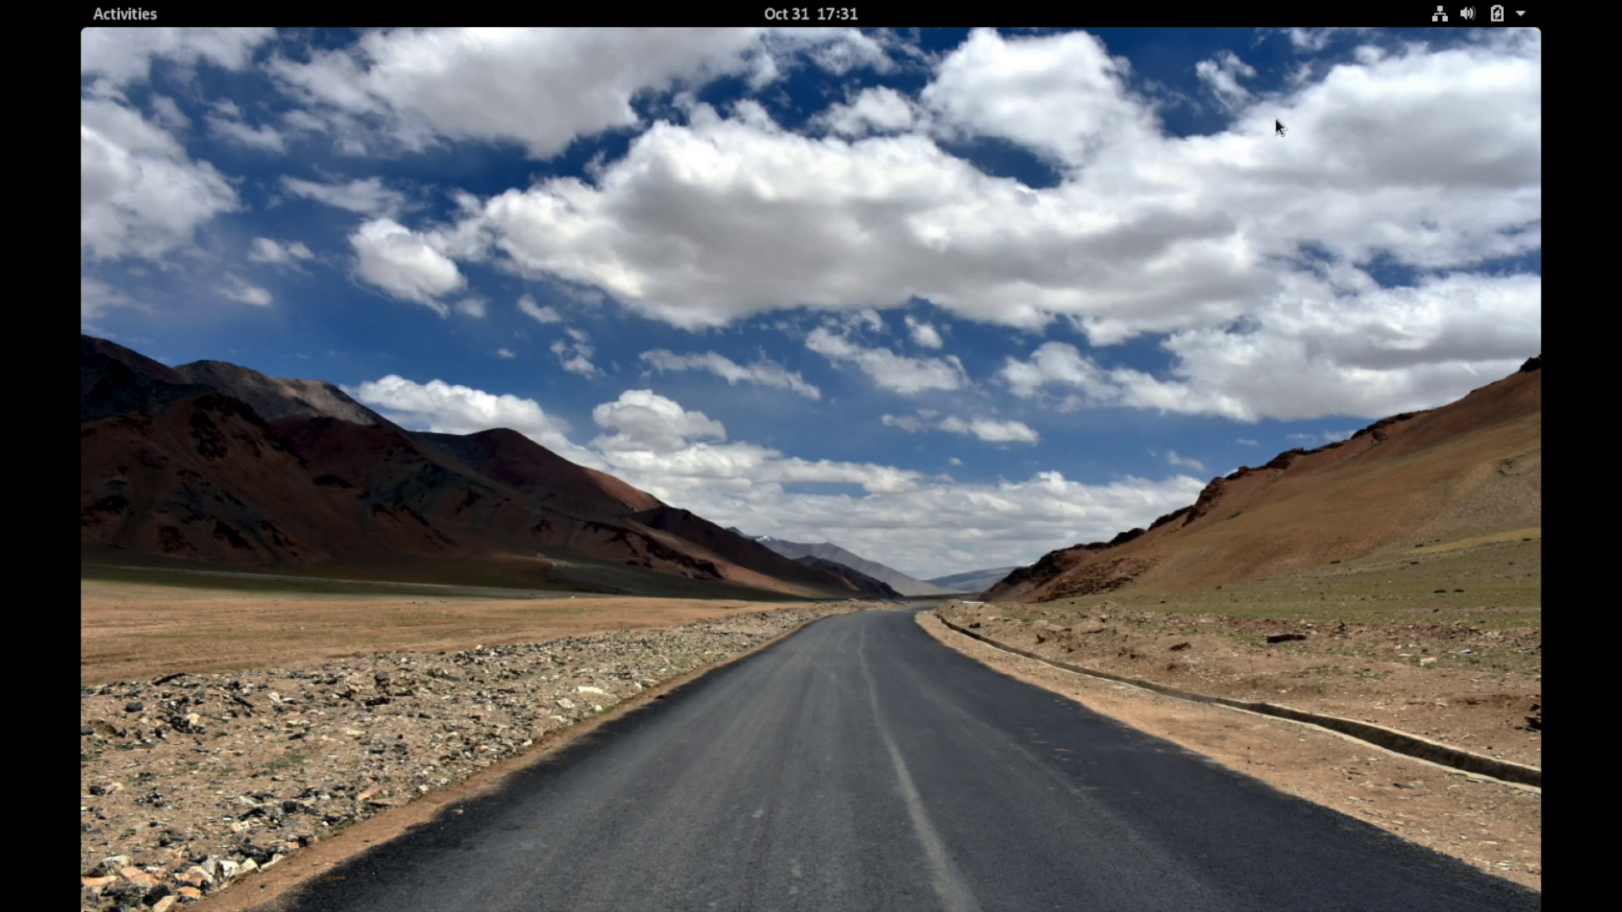
pyautogui.rightClick(1132, 196)
pyautogui.click(1172, 321)
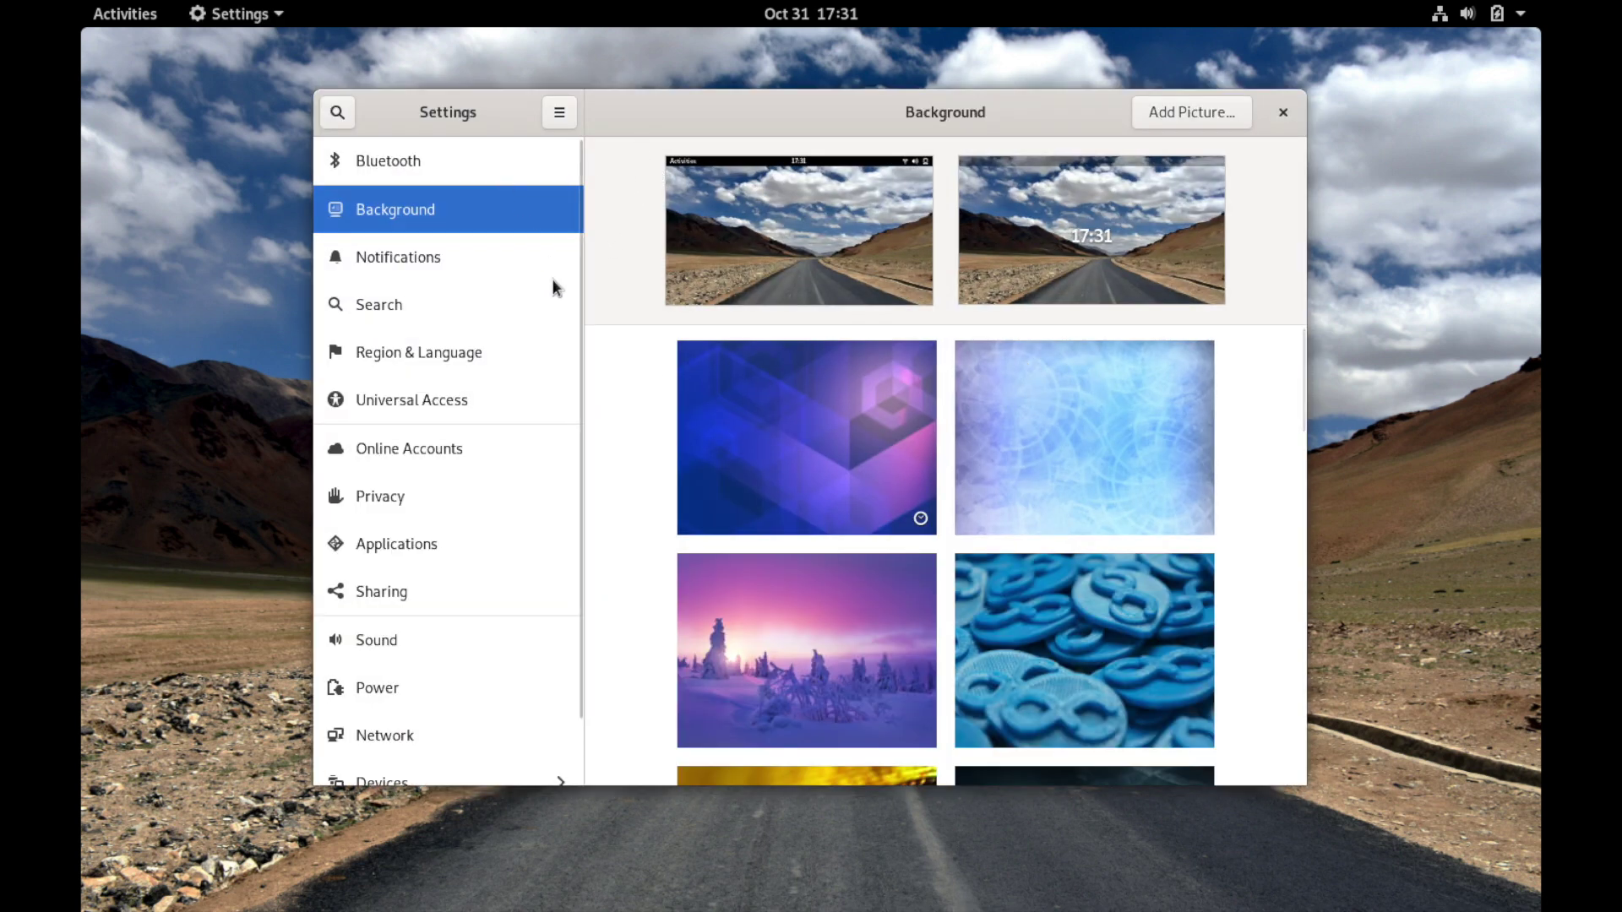
pyautogui.scroll(-2, 515, 377)
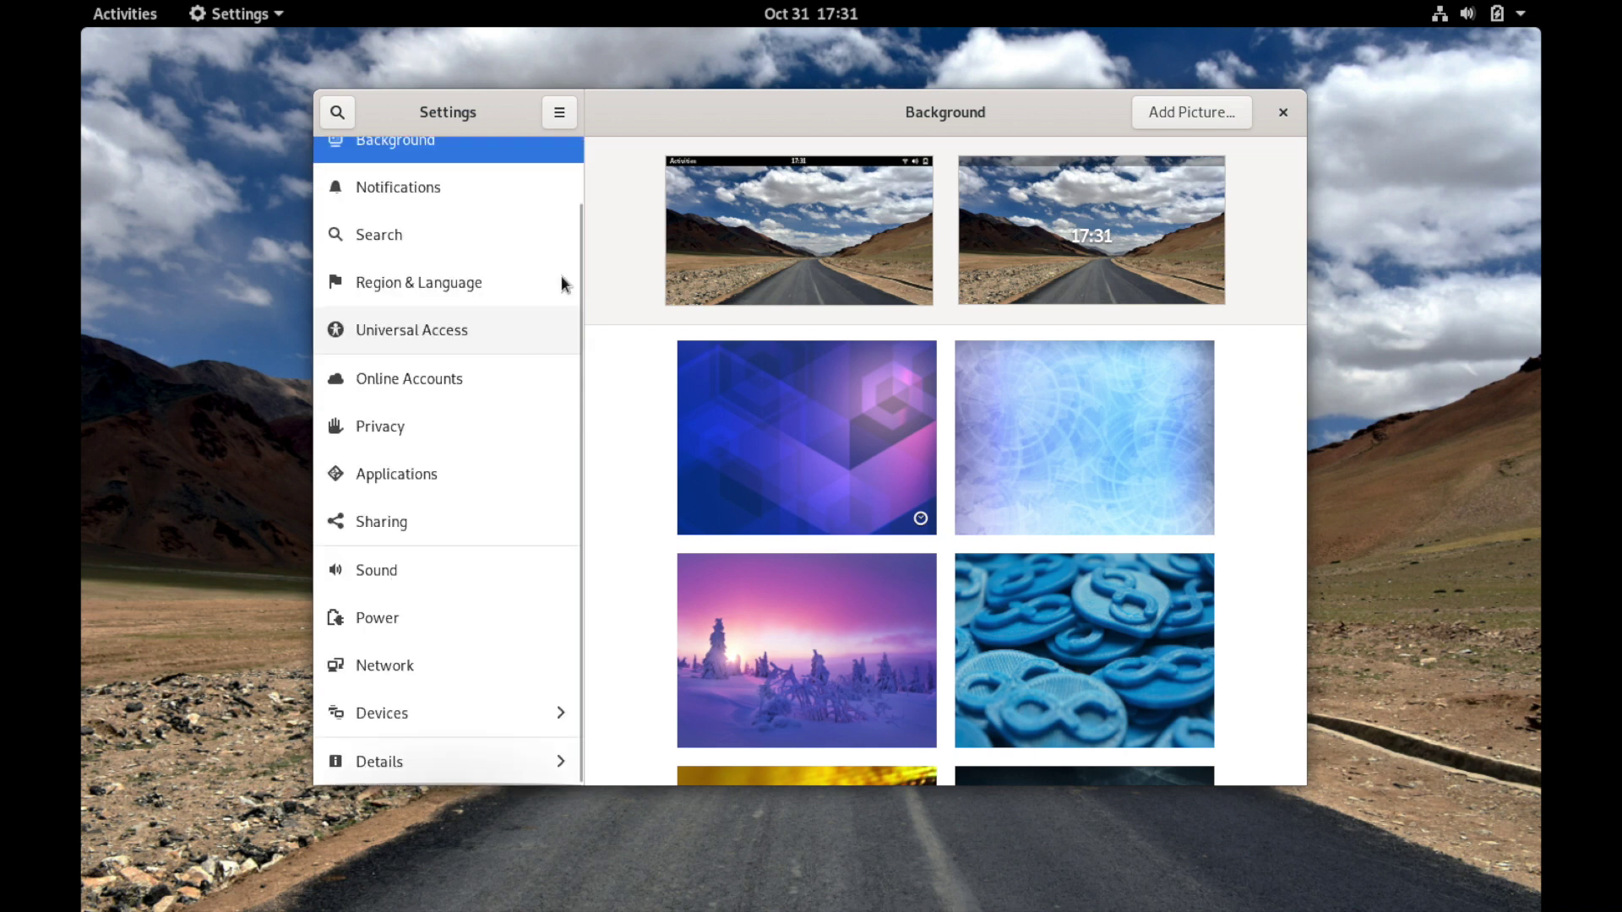
pyautogui.scroll(2, 519, 213)
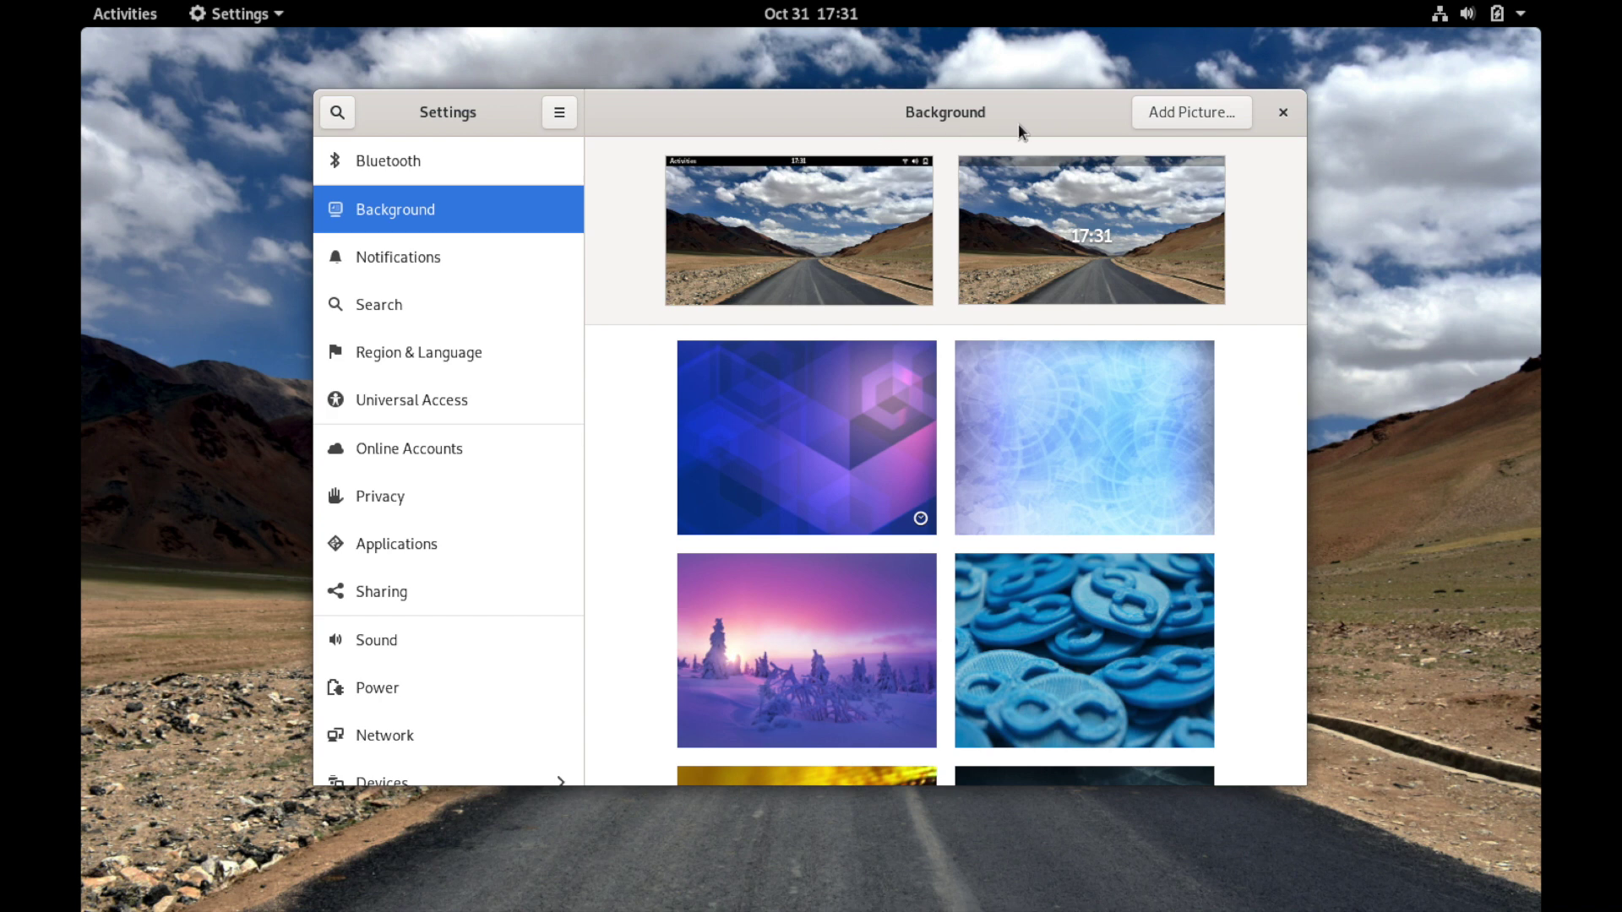
pyautogui.click(1284, 114)
pyautogui.press('ctrl')
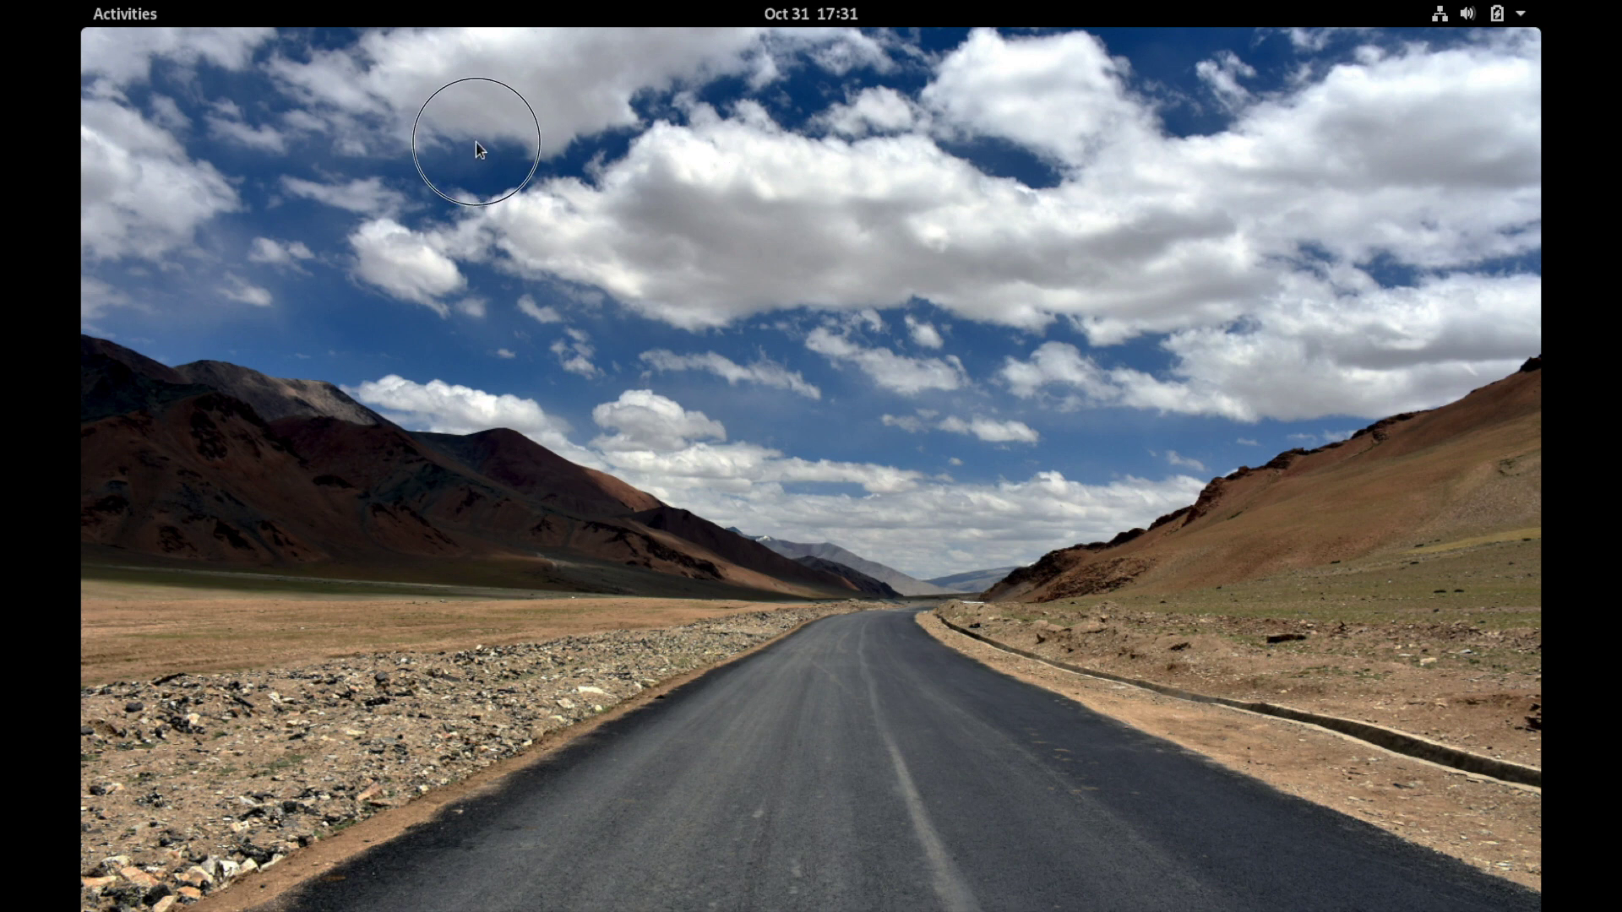